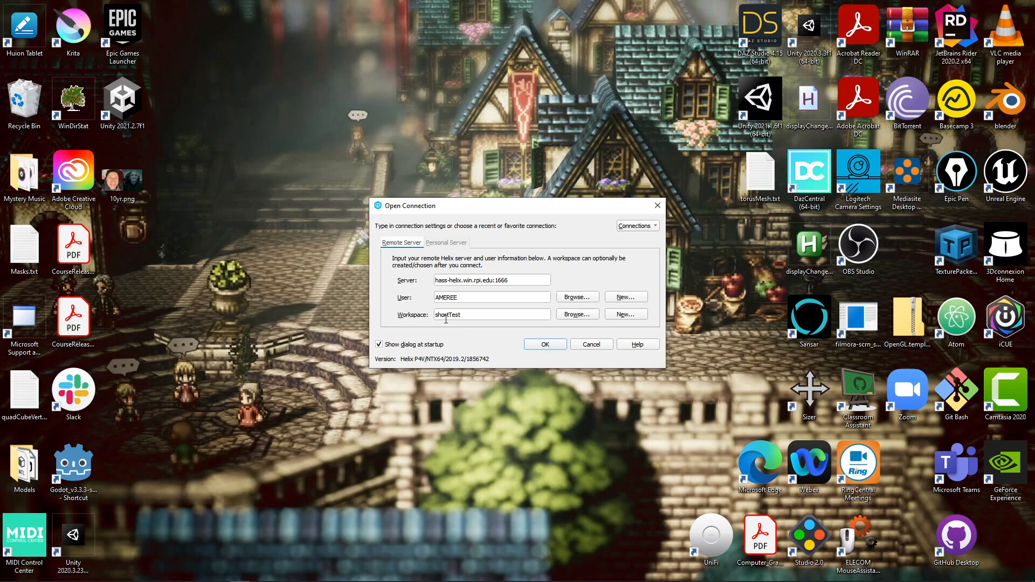
Step: Start a new workspace from the Open Connection dialog's Workspace field
{"action": "left_click", "coordinate": [626, 315]}
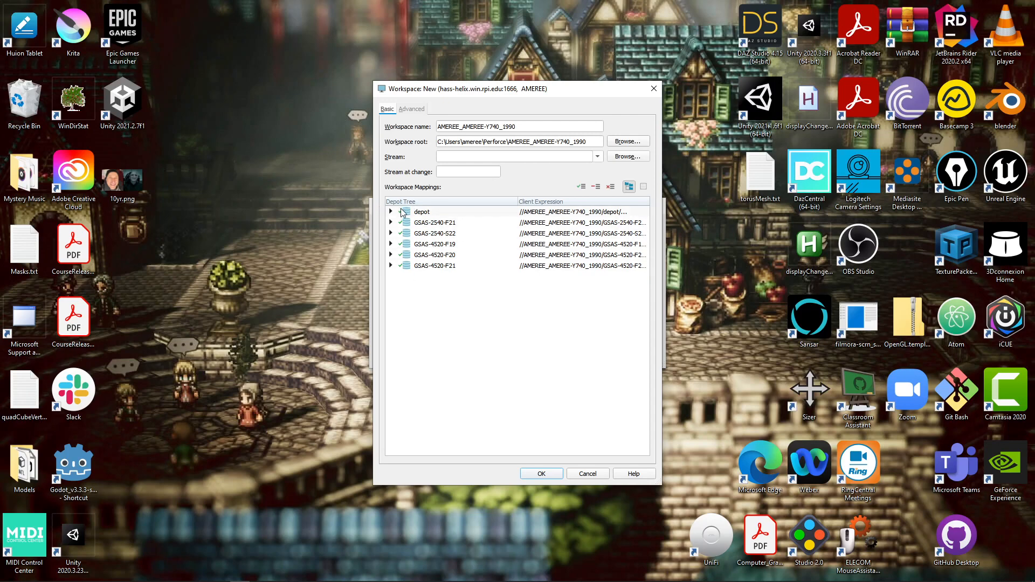
Step: Exclude the depot and GSAS-2540-F21 trees from the workspace mappings
{"action": "left_click", "coordinate": [425, 214]}
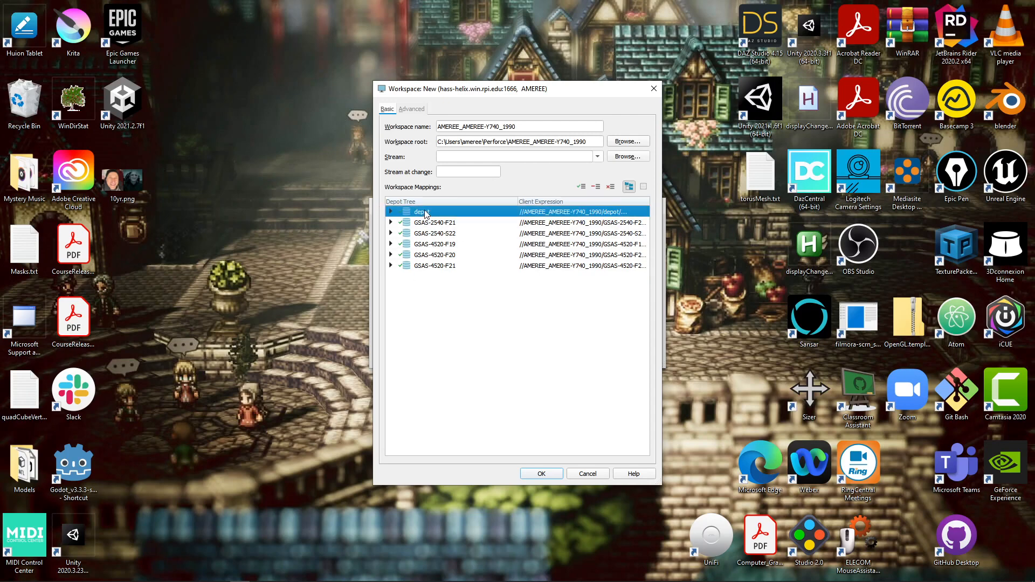
{"action": "right_click", "coordinate": [425, 213]}
{"action": "left_click", "coordinate": [433, 225]}
{"action": "left_click", "coordinate": [432, 224]}
{"action": "right_click", "coordinate": [433, 224]}
{"action": "left_click", "coordinate": [443, 237]}
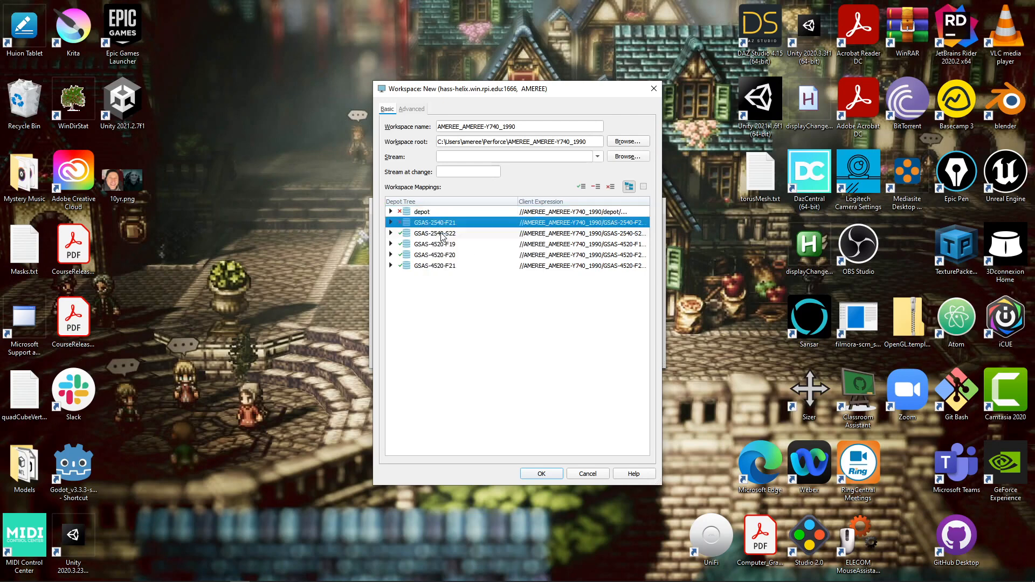
Step: Exclude the GSAS-4520-F19, GSAS-4520-F20 and GSAS-4520-F21 trees as well
{"action": "left_click", "coordinate": [440, 244]}
{"action": "right_click", "coordinate": [440, 244]}
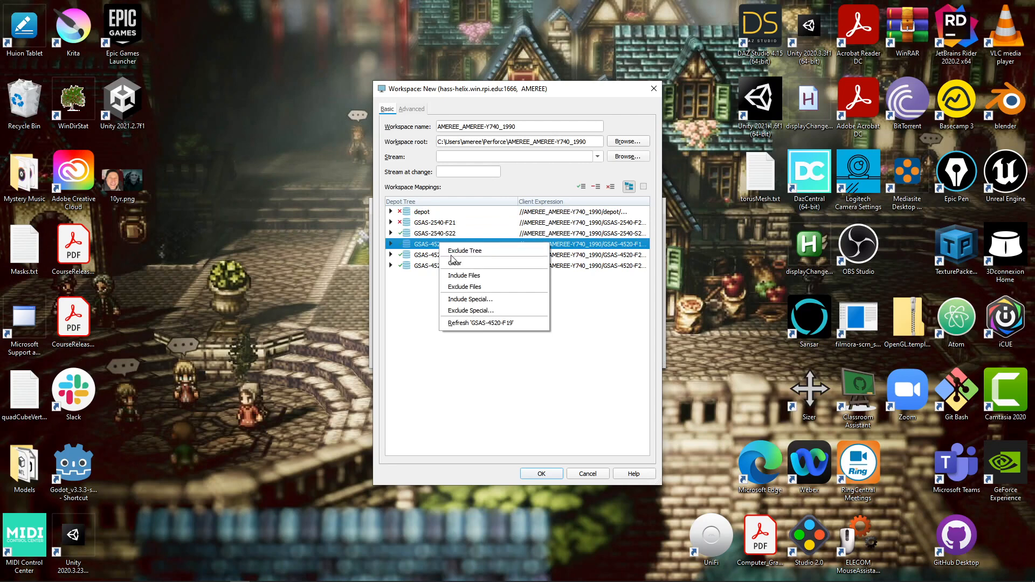
{"action": "left_click", "coordinate": [458, 256]}
{"action": "left_click", "coordinate": [458, 255]}
{"action": "right_click", "coordinate": [446, 254]}
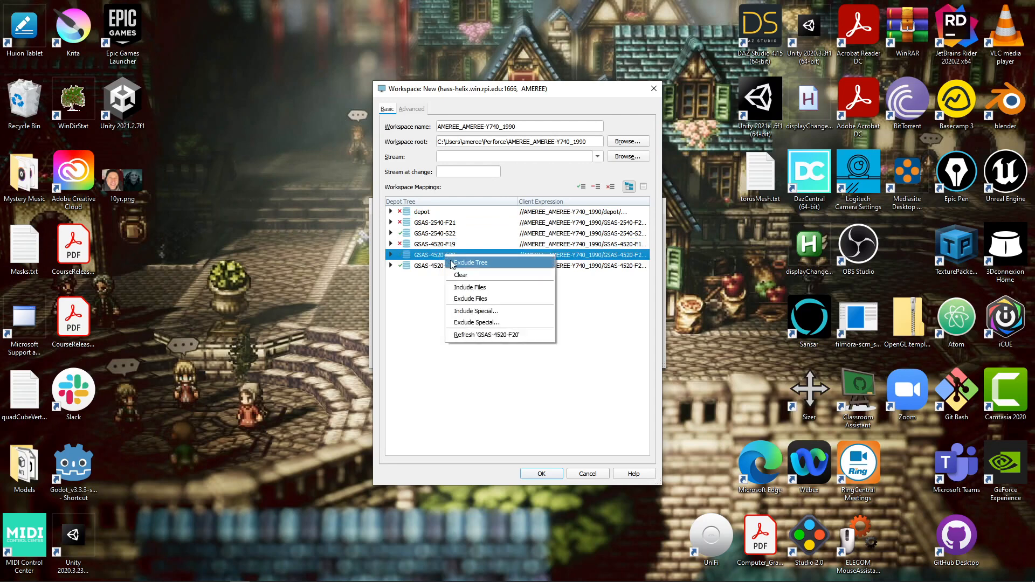
{"action": "left_click", "coordinate": [459, 260]}
{"action": "left_click", "coordinate": [440, 267]}
{"action": "right_click", "coordinate": [441, 267]}
{"action": "left_click", "coordinate": [442, 270]}
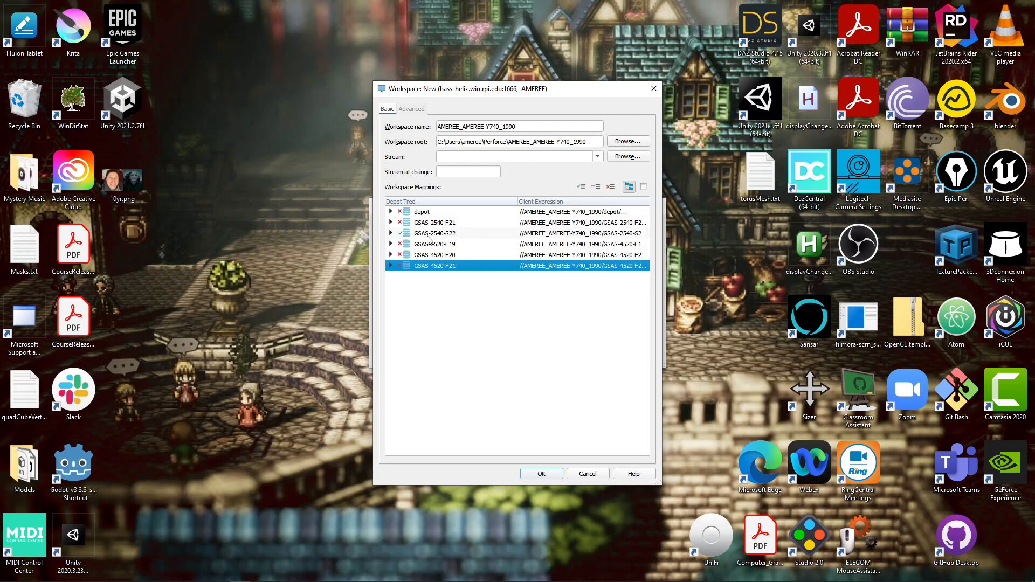
Step: Expand GSAS-2540-S22 and its Users folder to check the included contents
{"action": "left_click", "coordinate": [391, 233]}
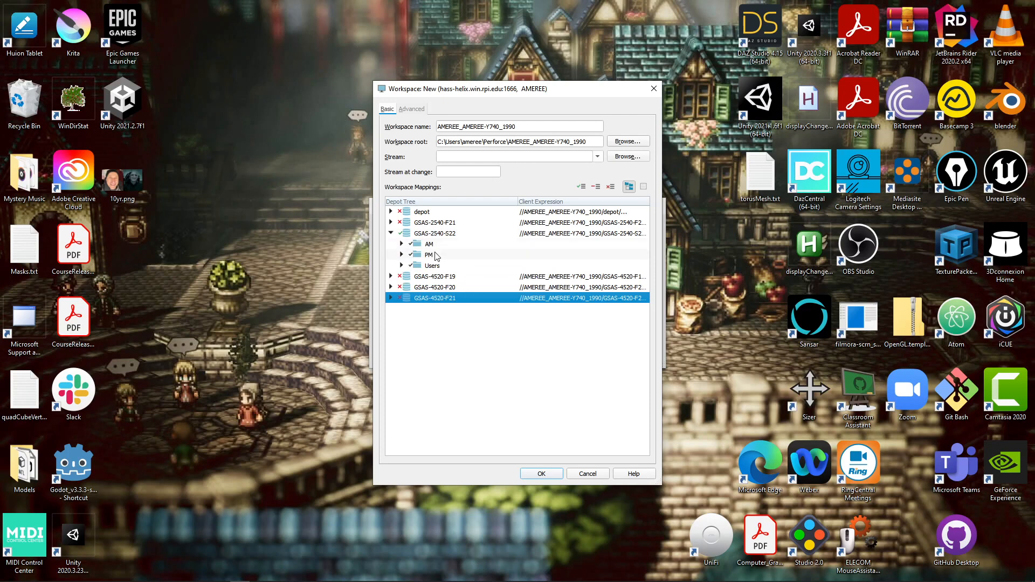
{"action": "left_click", "coordinate": [402, 265]}
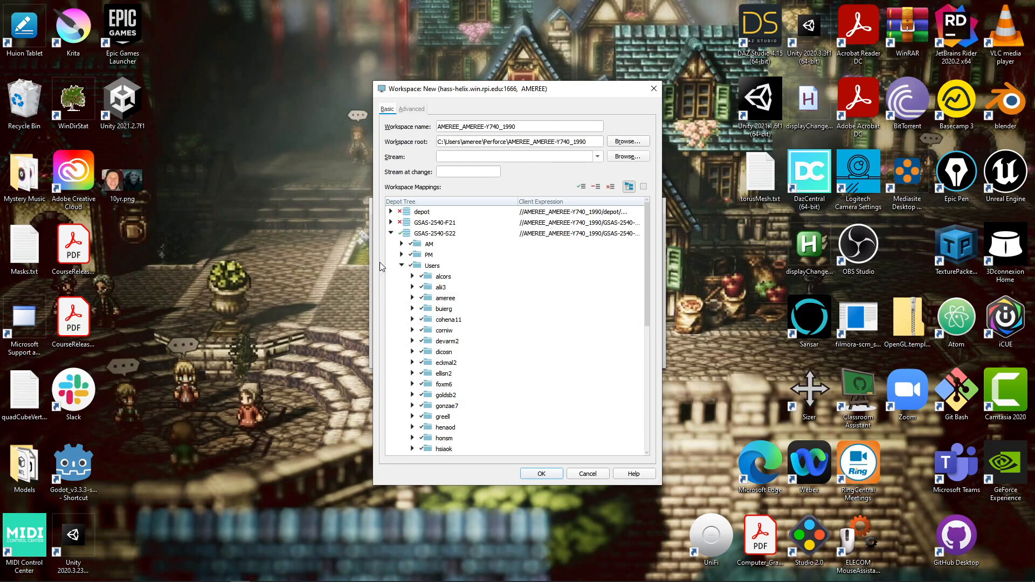
{"action": "left_click", "coordinate": [402, 265]}
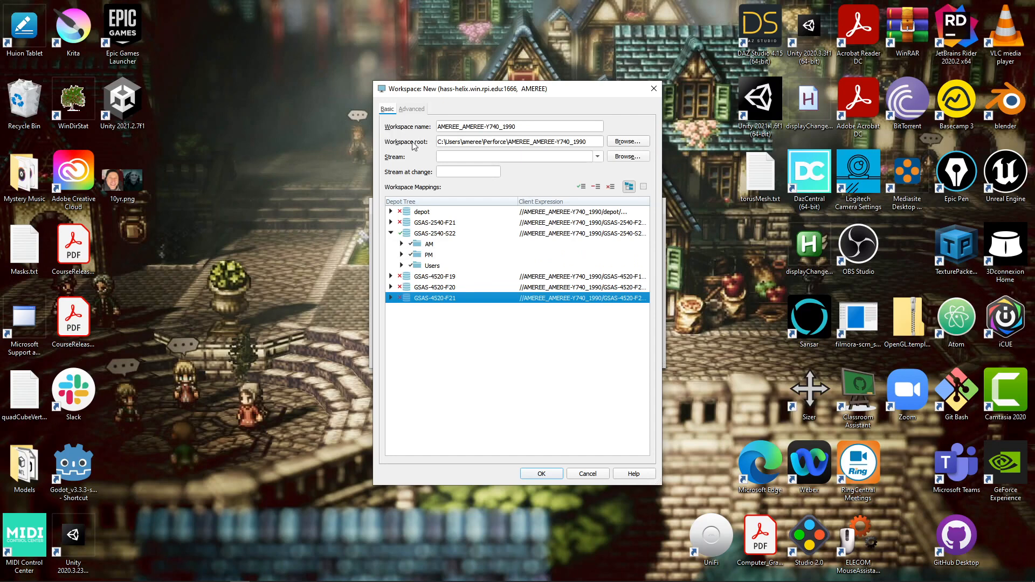
Step: Rename the workspace to IGP_Spring2022, review its root path, and save it
{"action": "left_click_drag", "start_coordinate": [532, 128], "coordinate": [452, 125]}
{"action": "type", "text": "IG"}
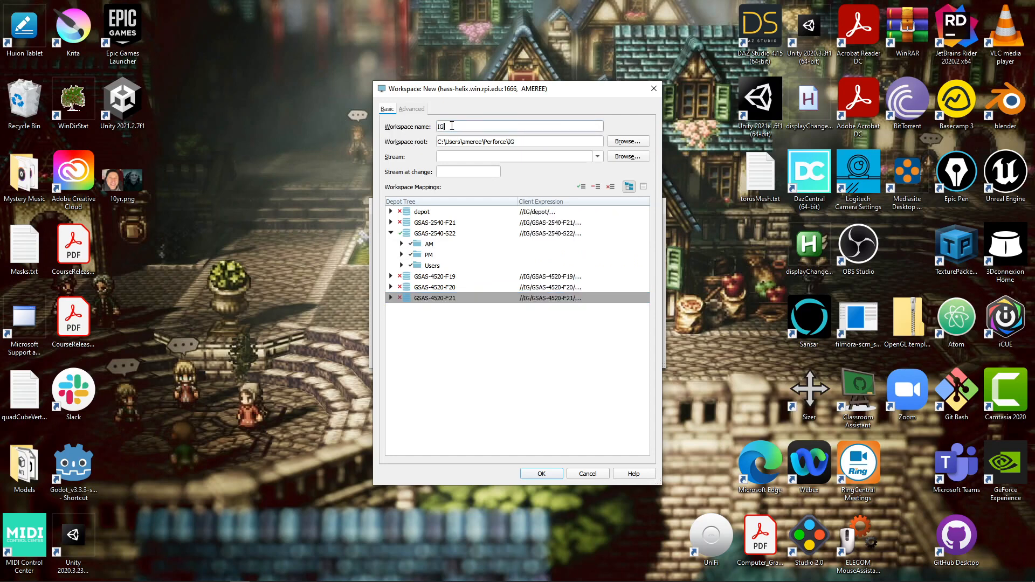
{"action": "type", "text": "P_S"}
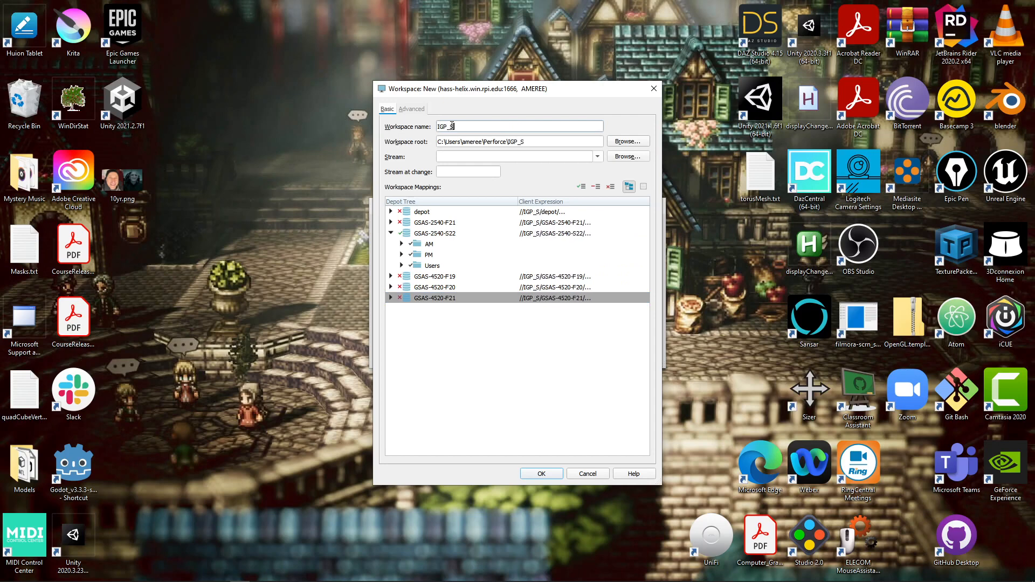
{"action": "type", "text": "pring2022"}
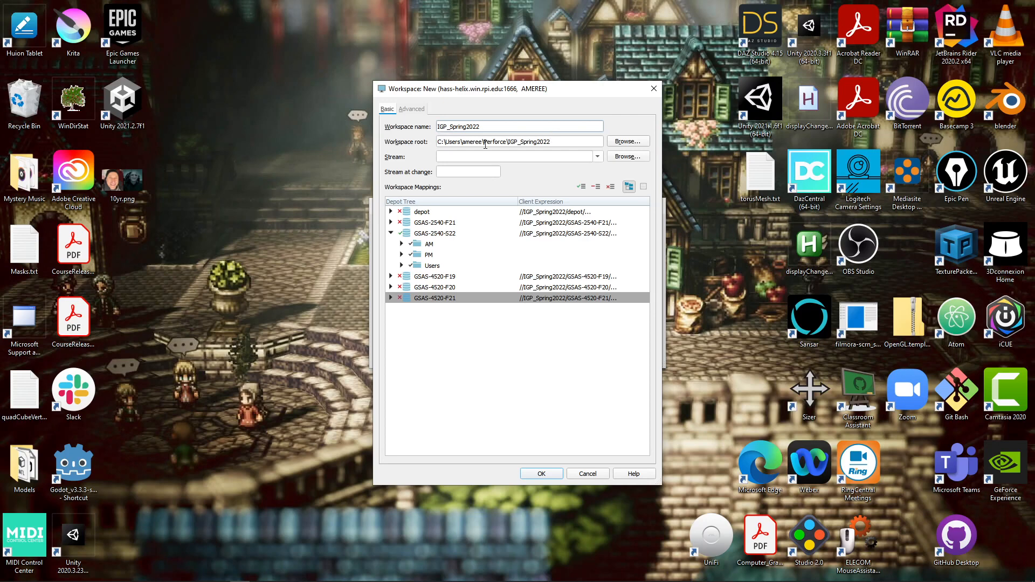
{"action": "left_click_drag", "start_coordinate": [437, 142], "coordinate": [561, 141]}
{"action": "left_click", "coordinate": [578, 142]}
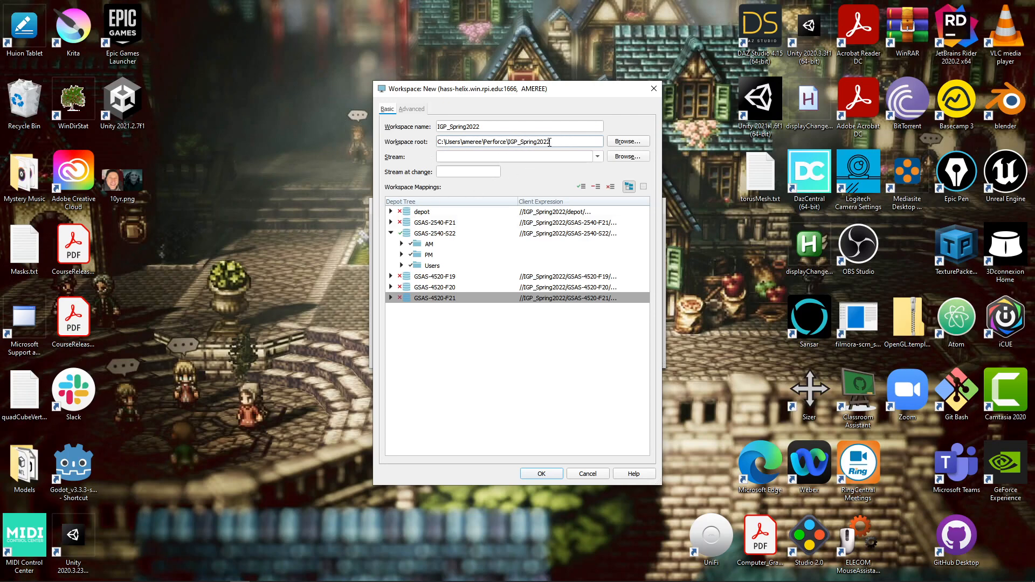
{"action": "left_click", "coordinate": [542, 474]}
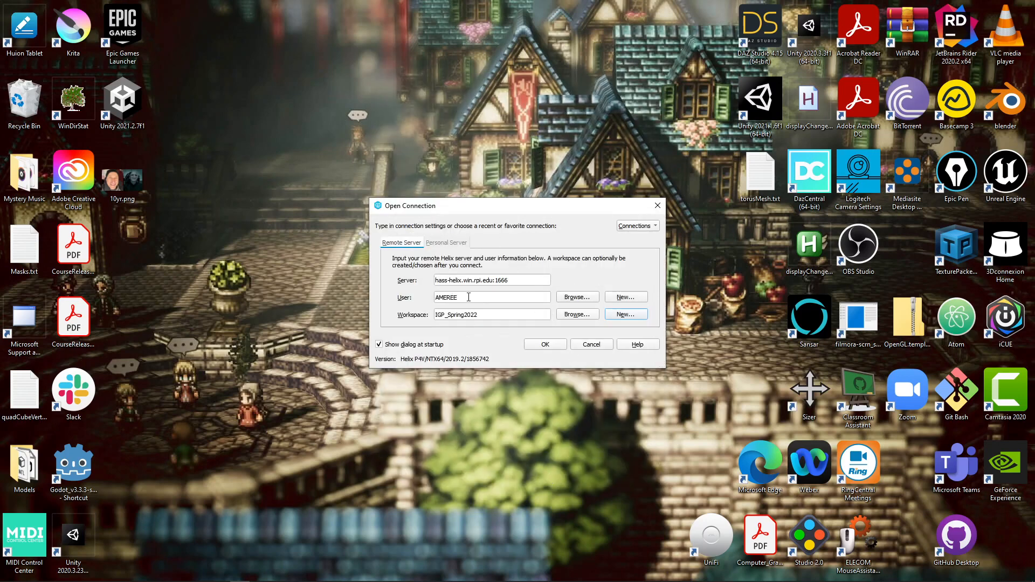
Step: Connect using IGP_Spring2022 and bring the P4V main window fully into view
{"action": "left_click", "coordinate": [546, 345]}
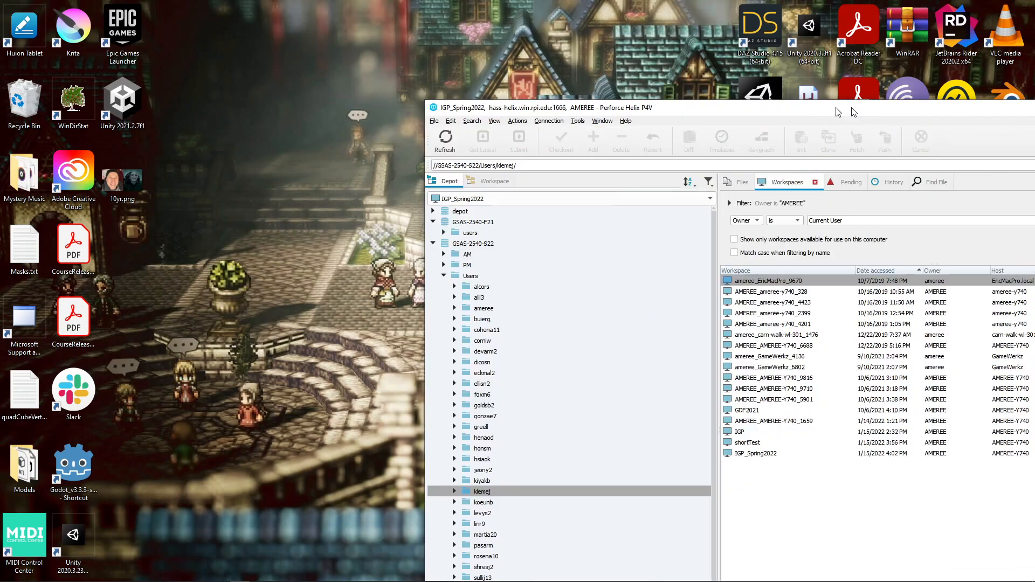
{"action": "left_click_drag", "start_coordinate": [851, 63], "coordinate": [572, 12]}
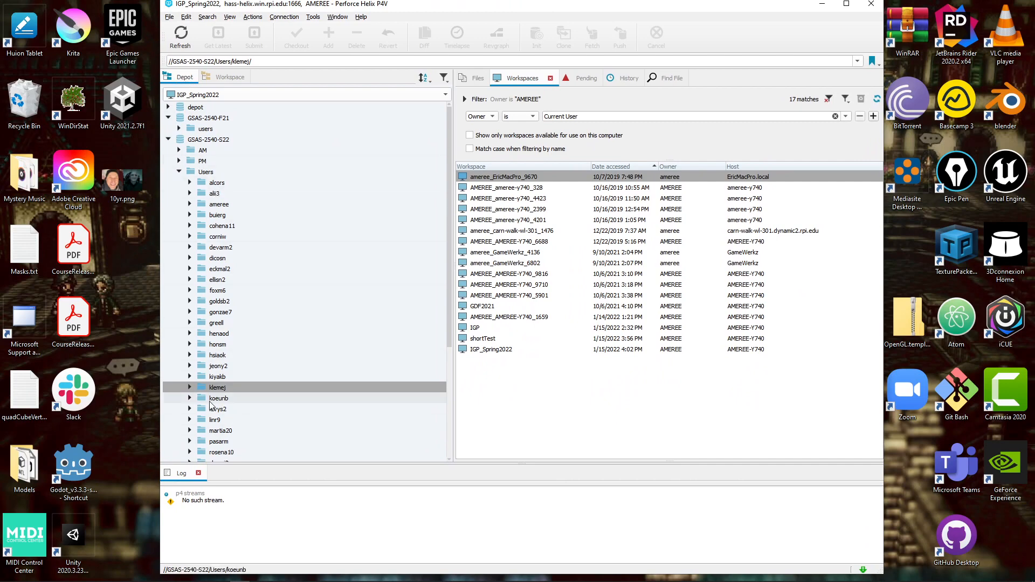
Step: Browse the depot down to the user's IGP_Spring2022 project folders, then show the Workspace view
{"action": "left_click", "coordinate": [179, 171]}
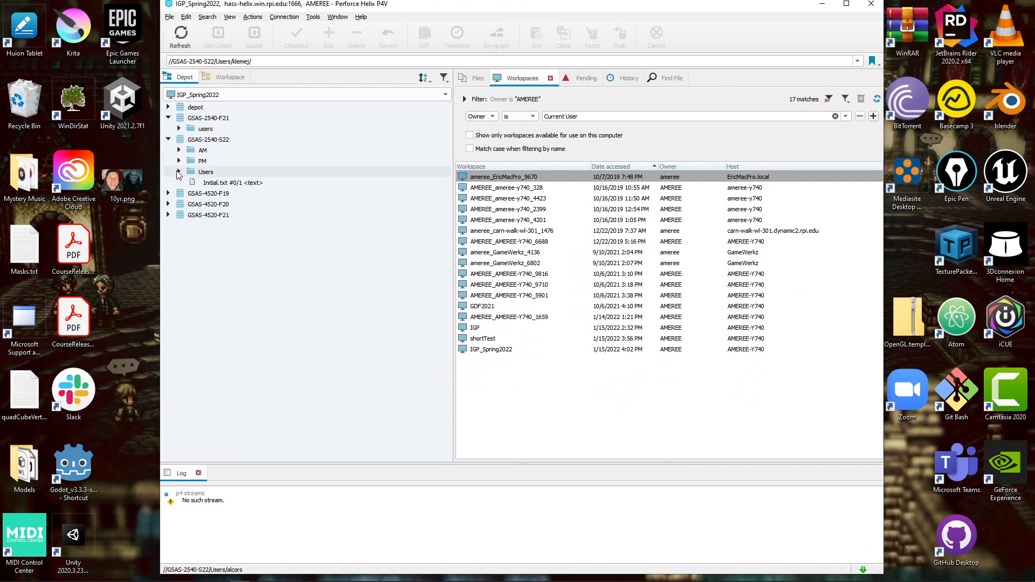
{"action": "left_click", "coordinate": [168, 107]}
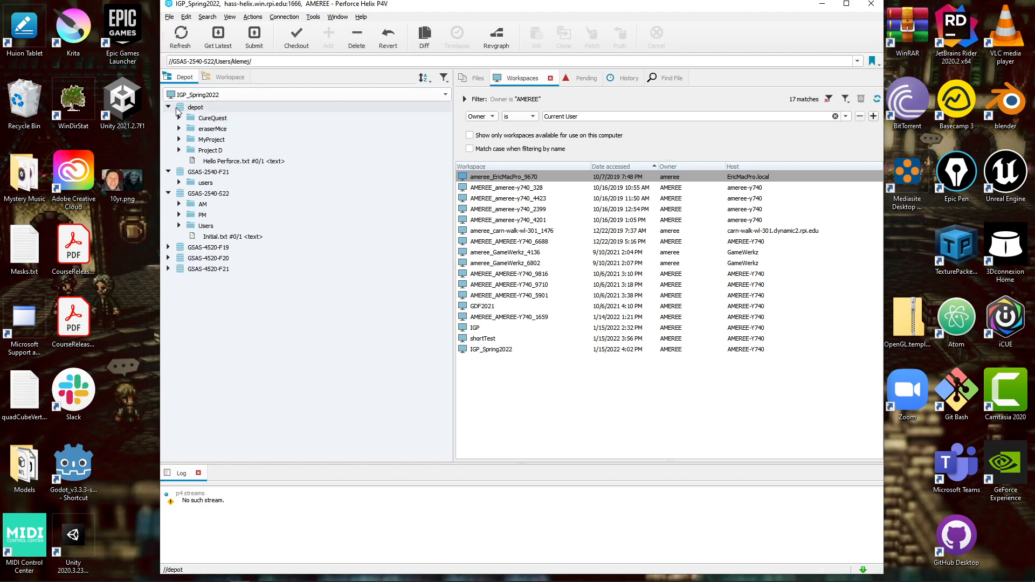
{"action": "left_click", "coordinate": [169, 107]}
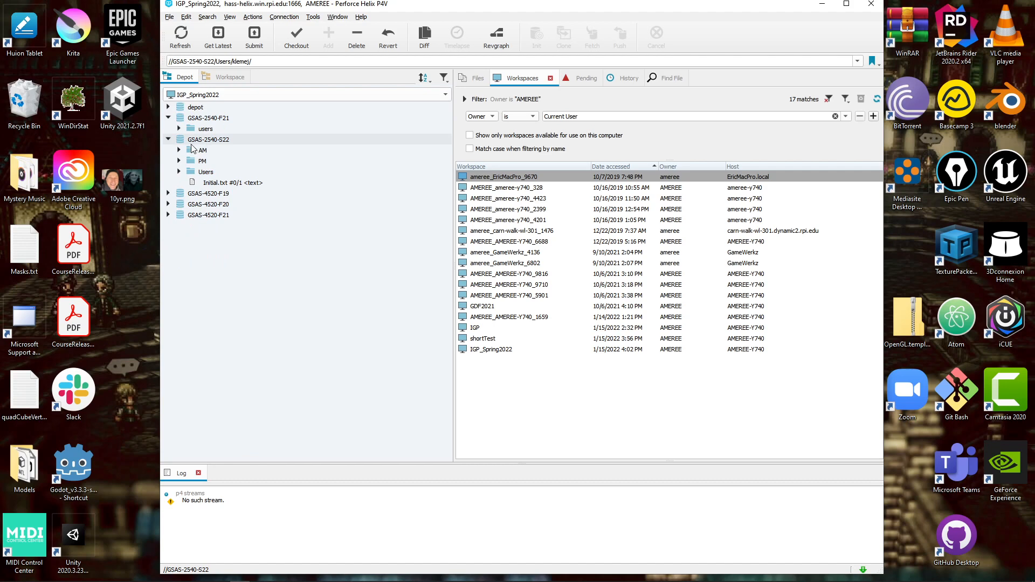
{"action": "double_click", "coordinate": [204, 173]}
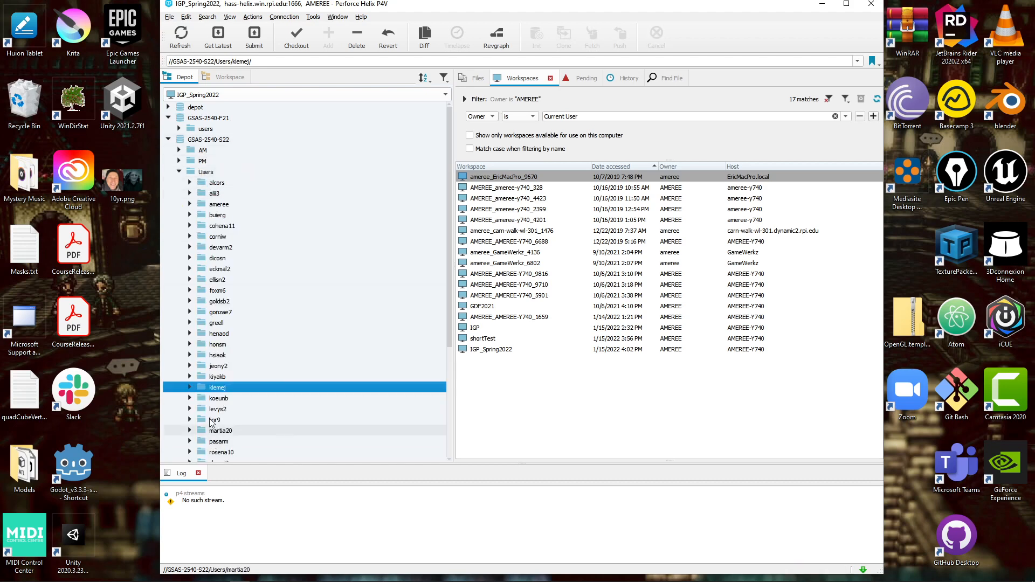
{"action": "left_click", "coordinate": [224, 269]}
{"action": "left_click", "coordinate": [219, 236]}
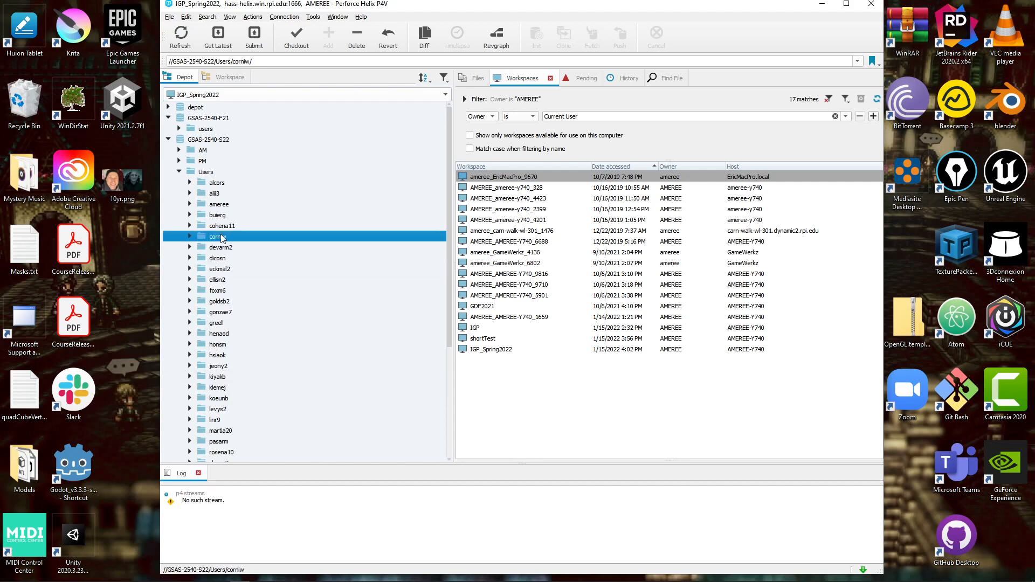
{"action": "left_click", "coordinate": [221, 206]}
{"action": "left_click", "coordinate": [191, 204]}
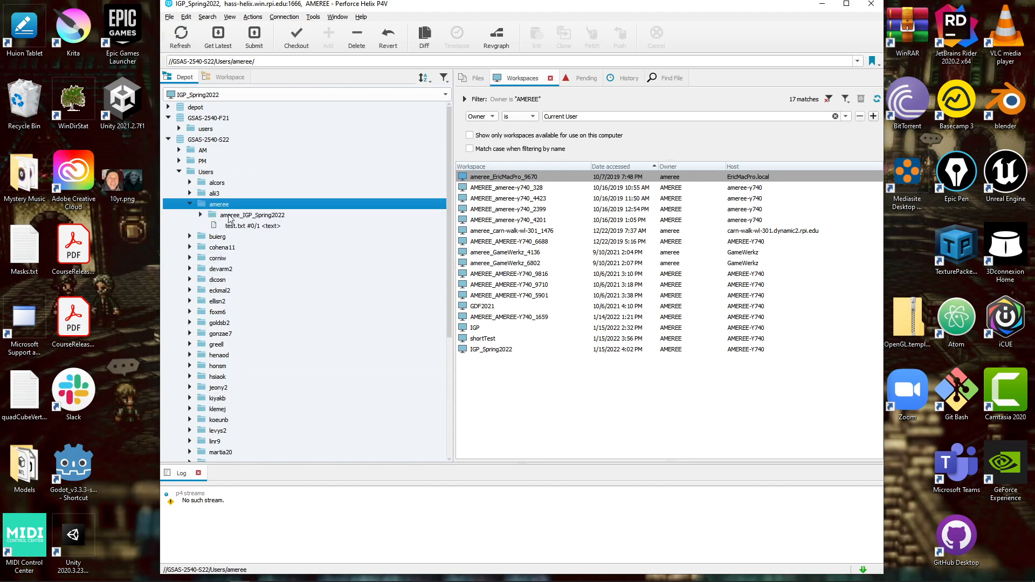
{"action": "left_click", "coordinate": [201, 215]}
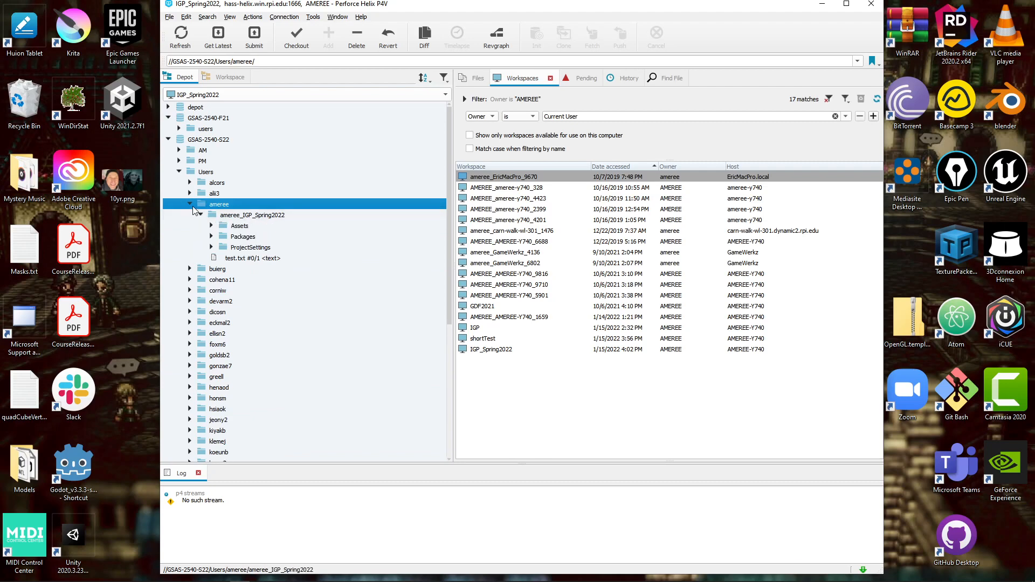
{"action": "left_click", "coordinate": [190, 204]}
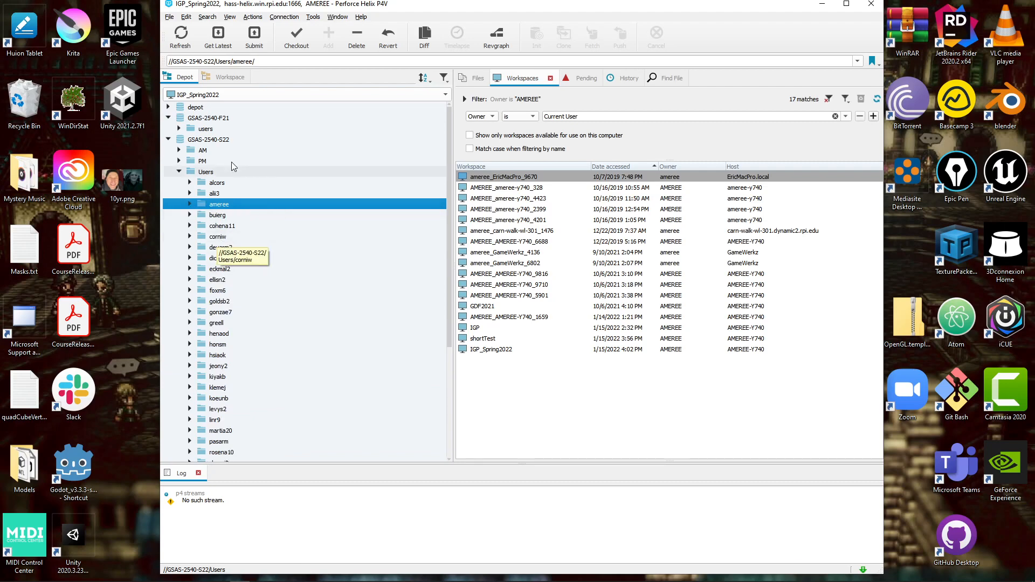
{"action": "left_click", "coordinate": [226, 77]}
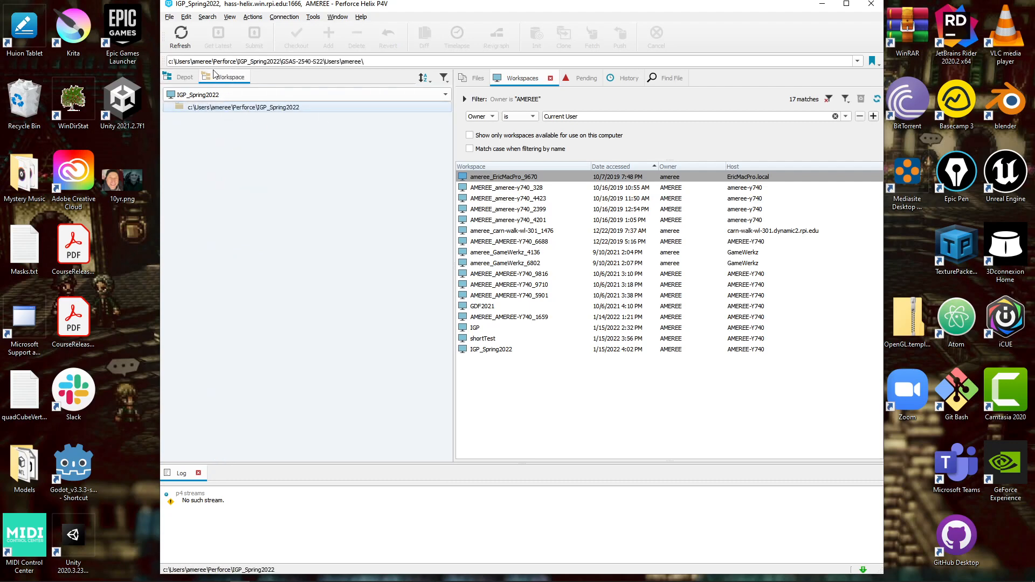
Step: Get the latest GSAS-2540-S22 revisions into the workspace, adding 83 files
{"action": "left_click", "coordinate": [185, 78]}
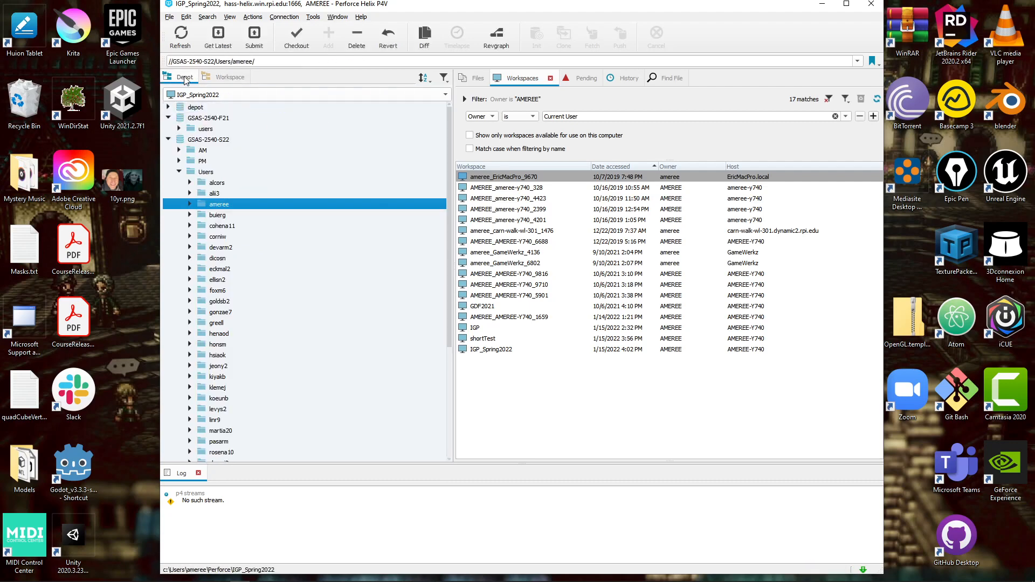
{"action": "left_click", "coordinate": [228, 80]}
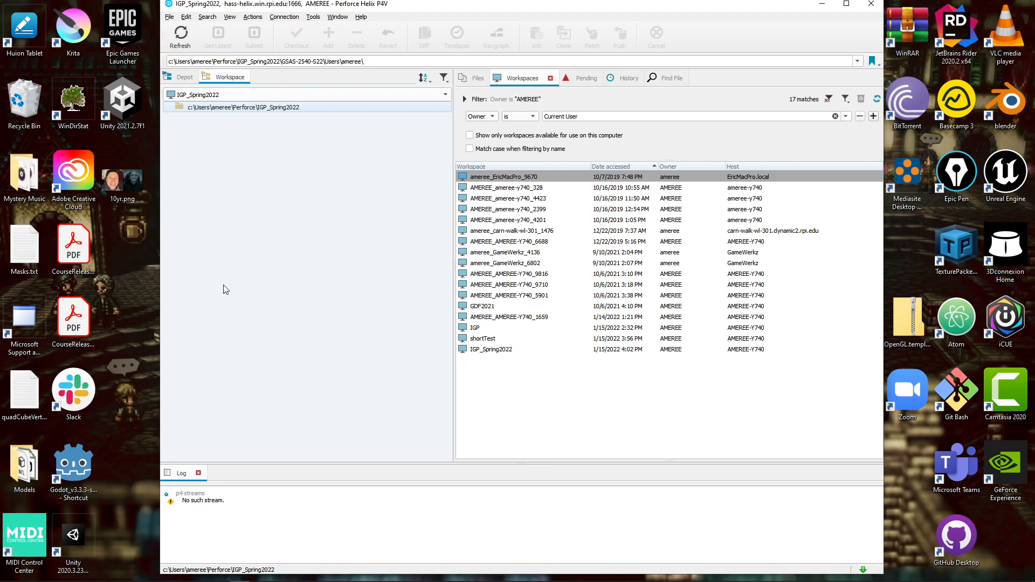
{"action": "left_click", "coordinate": [185, 77]}
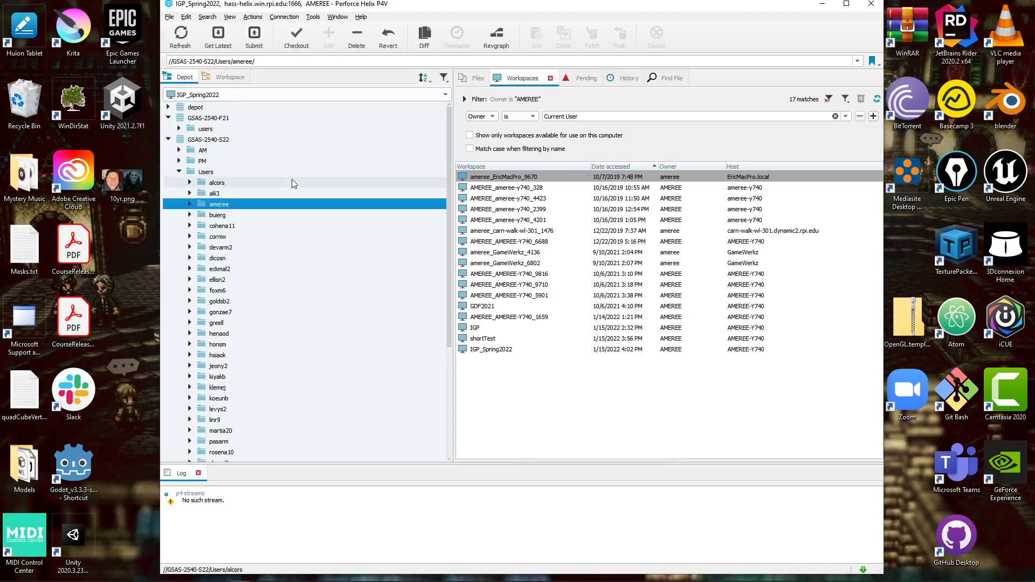
{"action": "left_click", "coordinate": [179, 171]}
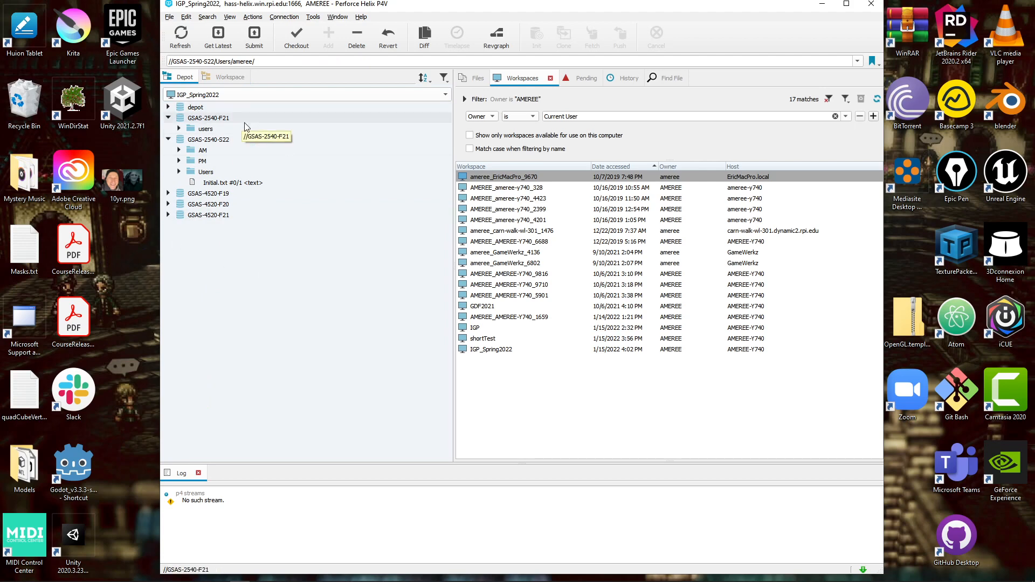
{"action": "left_click", "coordinate": [183, 141]}
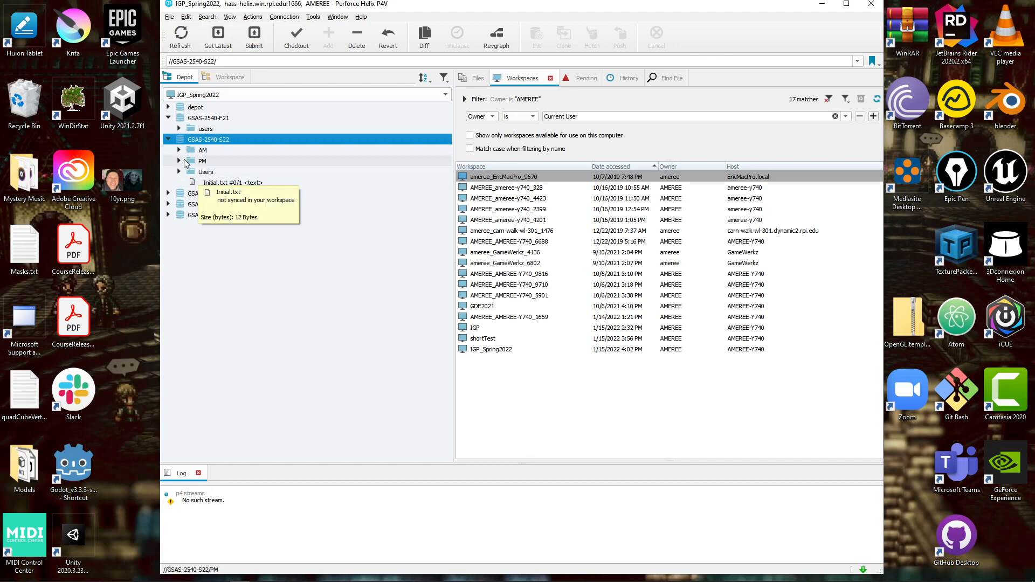
{"action": "left_click", "coordinate": [218, 37]}
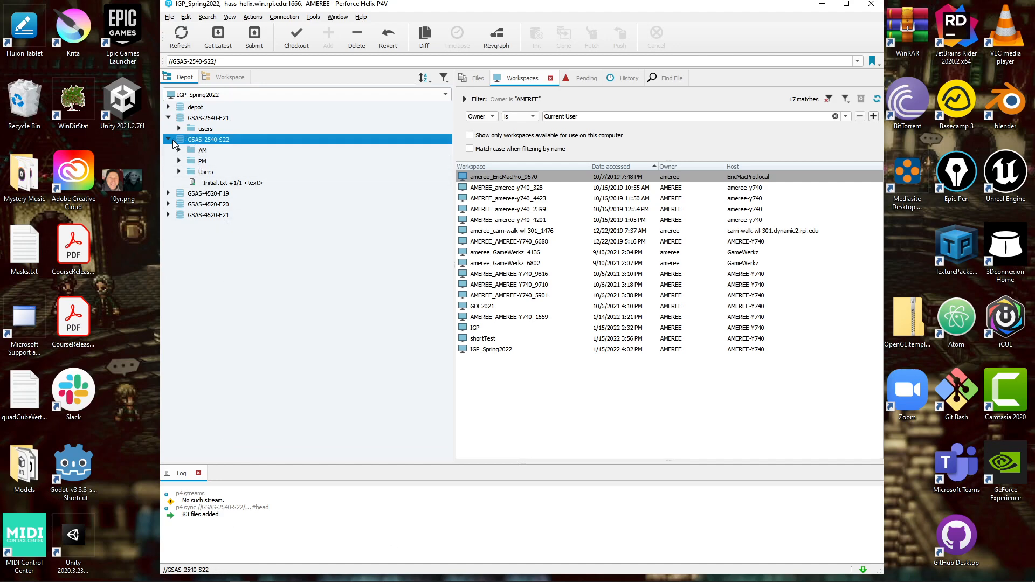
Step: Inspect the AM and PM workspace folders and their _initial.txt files
{"action": "left_click", "coordinate": [234, 79]}
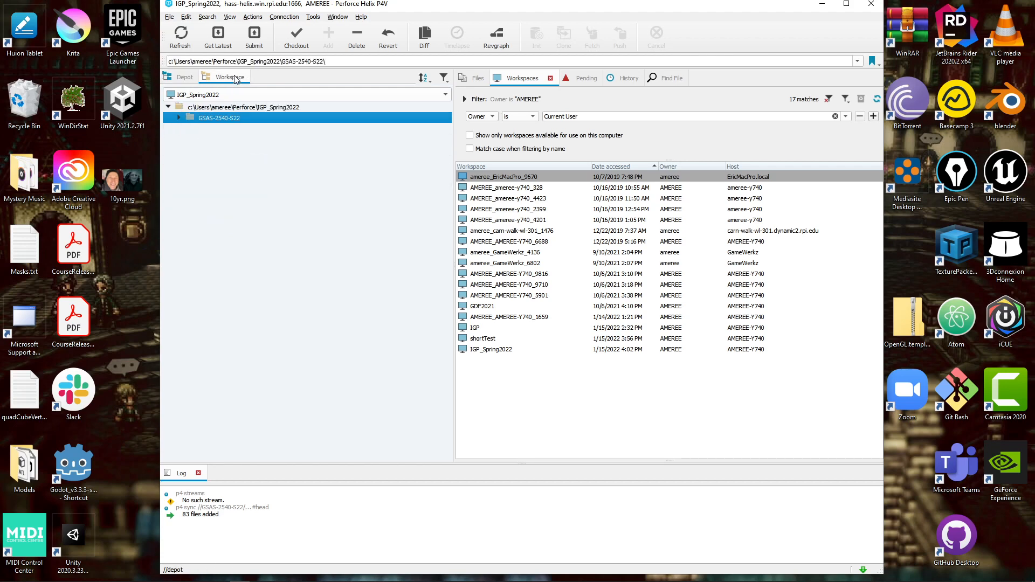
{"action": "left_click", "coordinate": [179, 118]}
{"action": "left_click", "coordinate": [190, 129]}
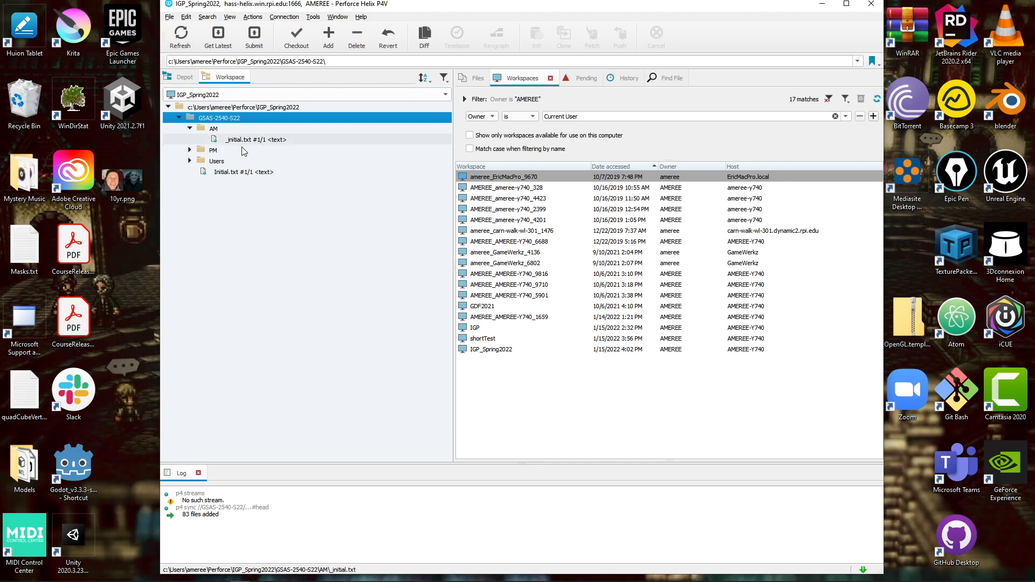
{"action": "left_click", "coordinate": [189, 150]}
{"action": "left_click", "coordinate": [249, 161]}
{"action": "left_click", "coordinate": [248, 139]}
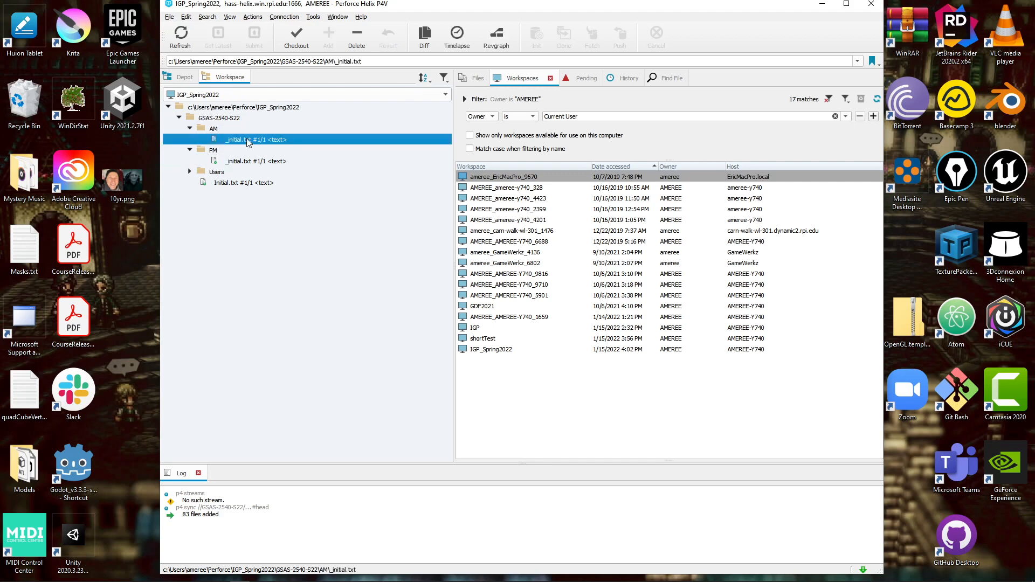
{"action": "left_click", "coordinate": [195, 128]}
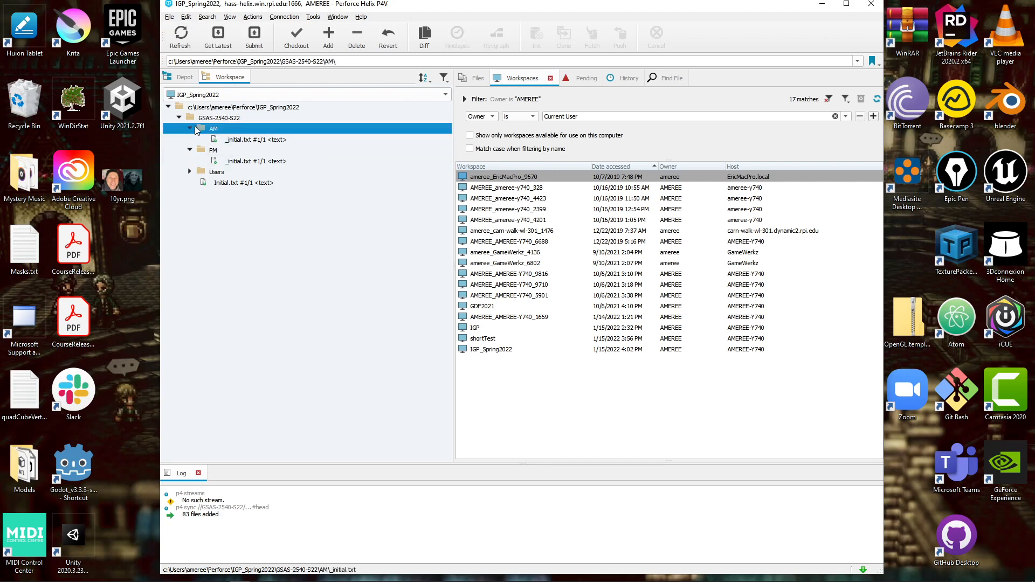
{"action": "left_click", "coordinate": [189, 128]}
{"action": "left_click", "coordinate": [189, 139]}
Step: Browse the Users folders, including the personal project's Assets, Packages and ProjectSettings, then minimize P4V
{"action": "left_click", "coordinate": [189, 150]}
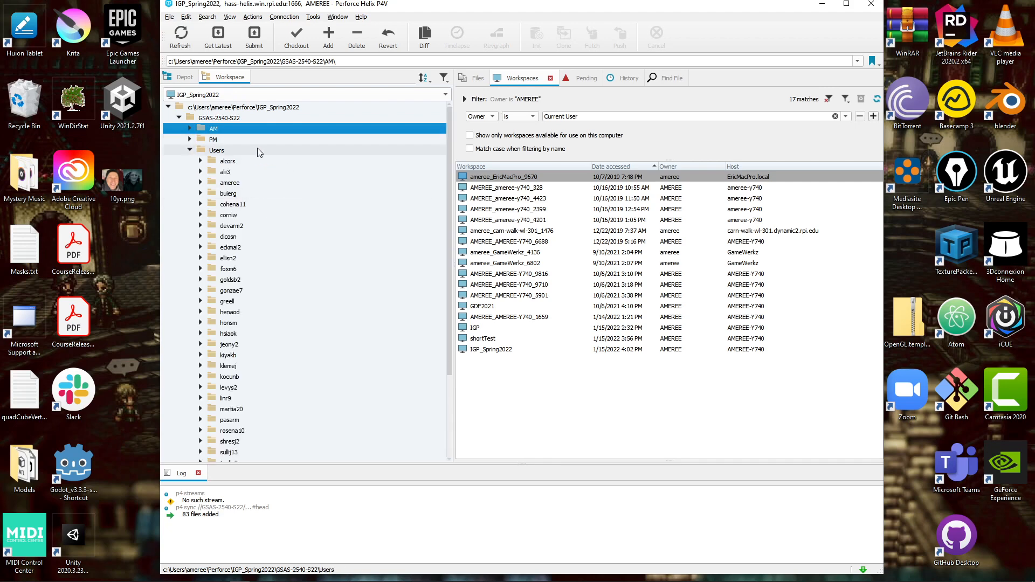
{"action": "left_click", "coordinate": [201, 182]}
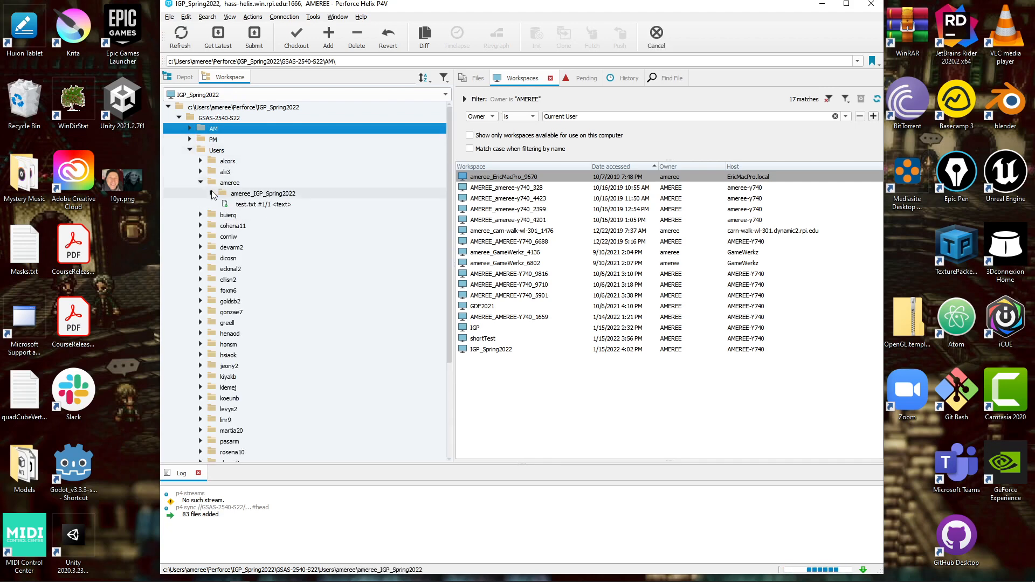
{"action": "left_click", "coordinate": [212, 193]}
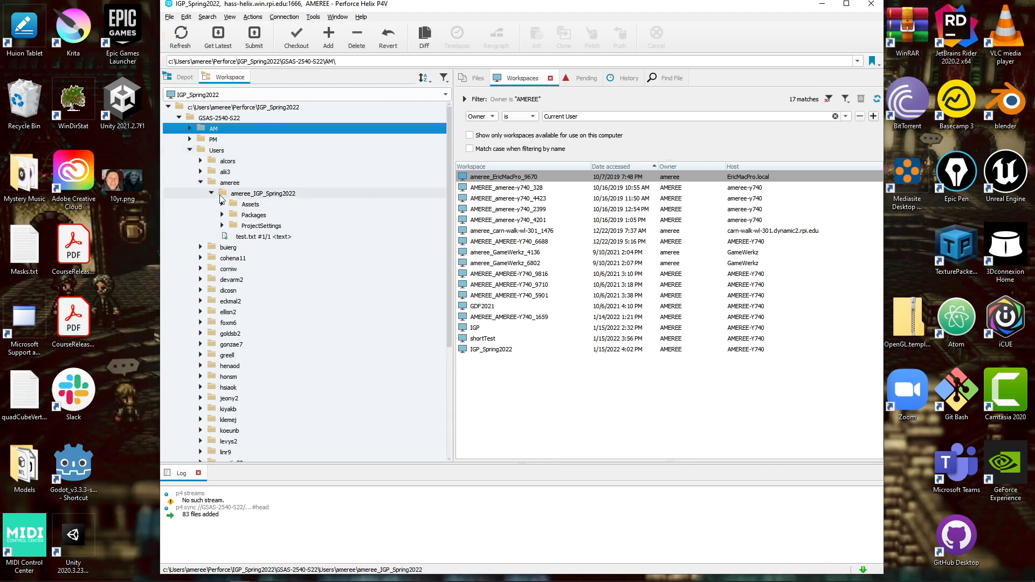
{"action": "left_click", "coordinate": [211, 194]}
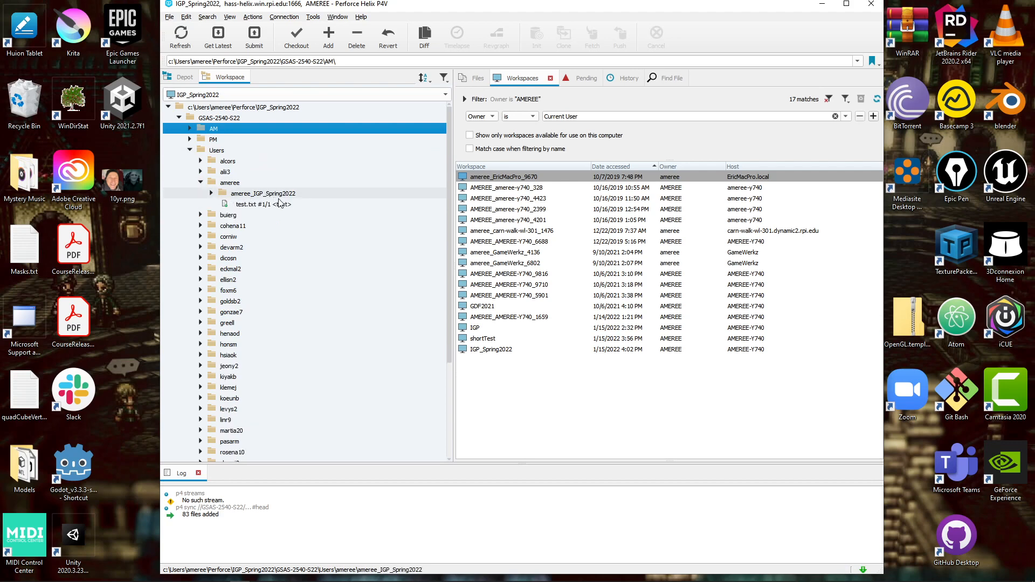
{"action": "left_click", "coordinate": [222, 183]}
{"action": "double_click", "coordinate": [215, 173]}
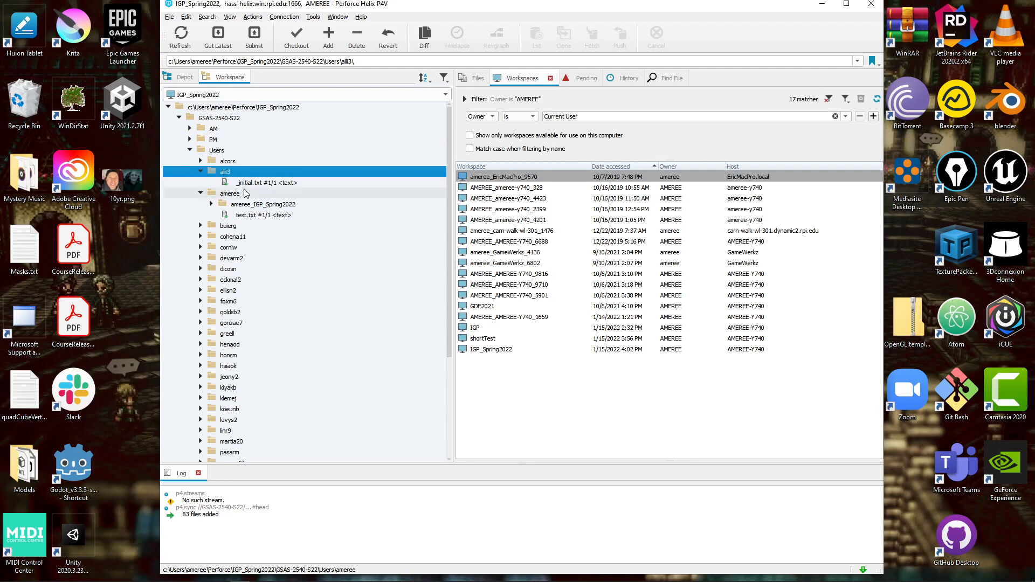
{"action": "left_click", "coordinate": [201, 171]}
{"action": "left_click", "coordinate": [201, 160]}
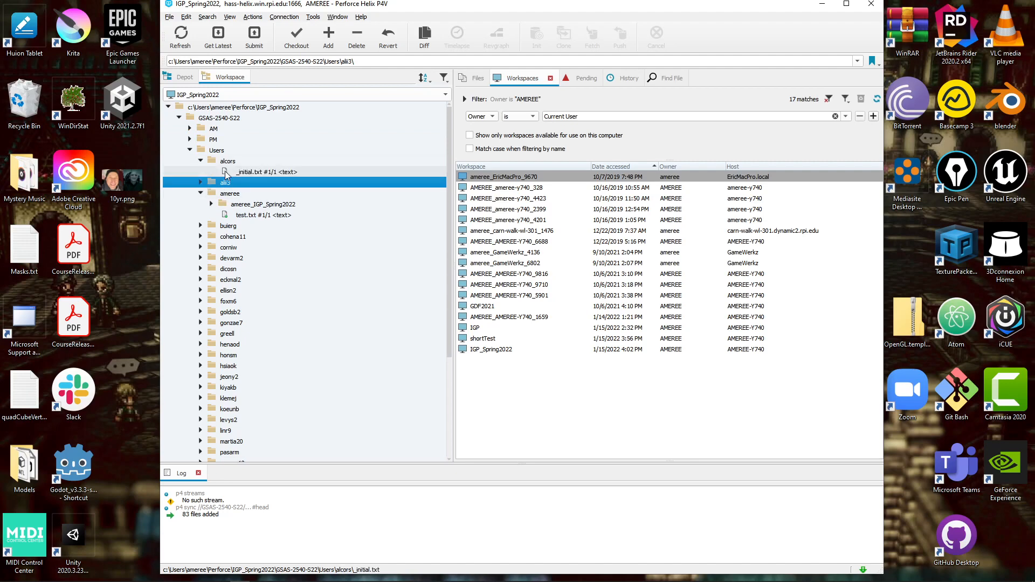
{"action": "left_click", "coordinate": [201, 160]}
{"action": "left_click", "coordinate": [202, 181]}
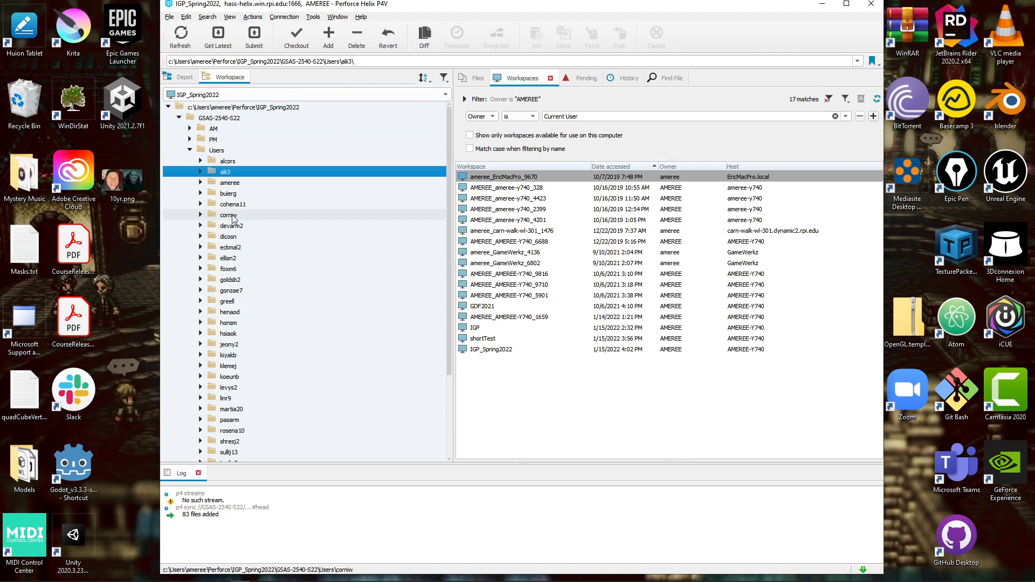
{"action": "left_click", "coordinate": [190, 150]}
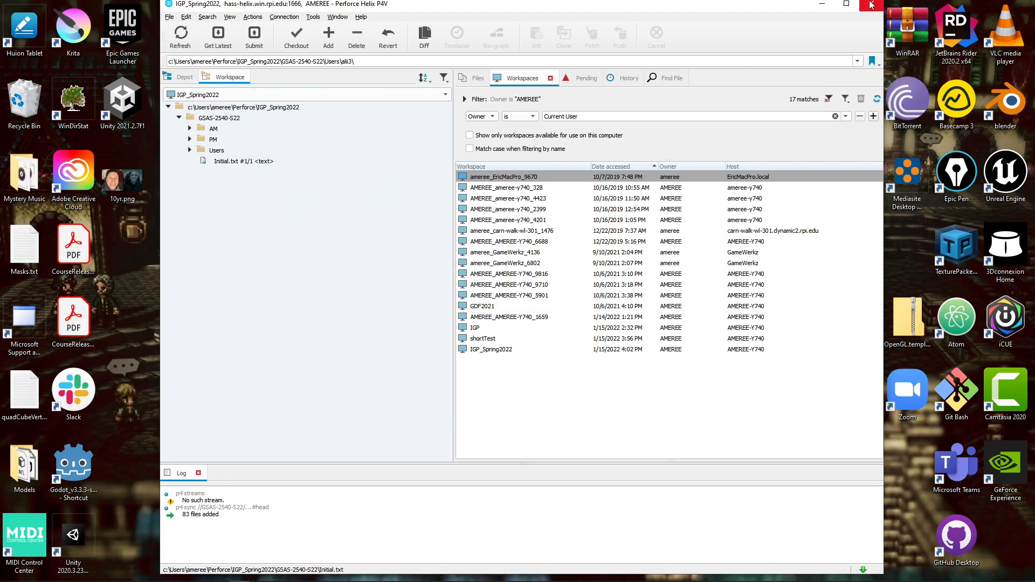
{"action": "left_click", "coordinate": [824, 6]}
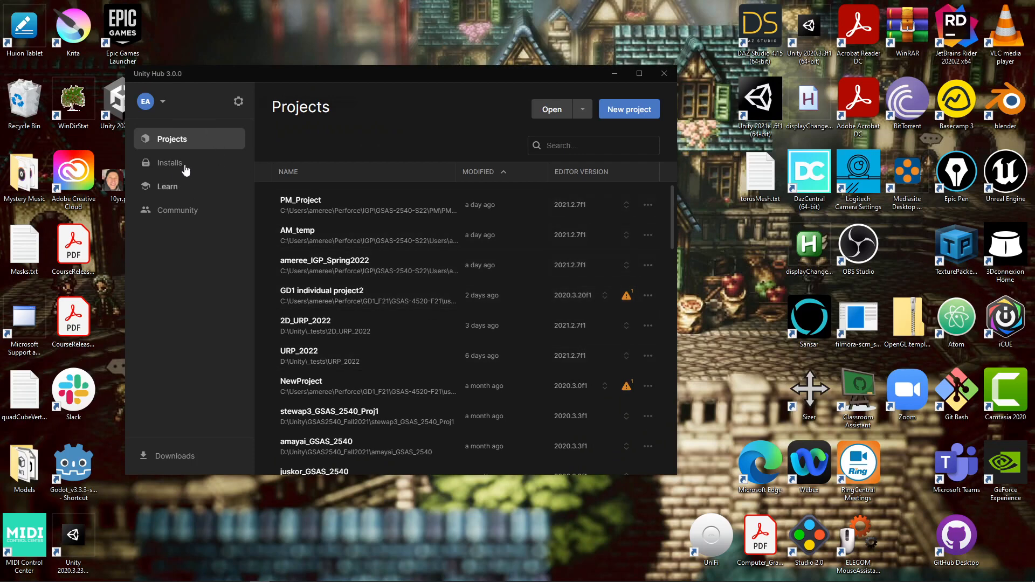
Step: Move the Unity Hub window higher and open the New project page
{"action": "left_click_drag", "start_coordinate": [347, 76], "coordinate": [431, 41]}
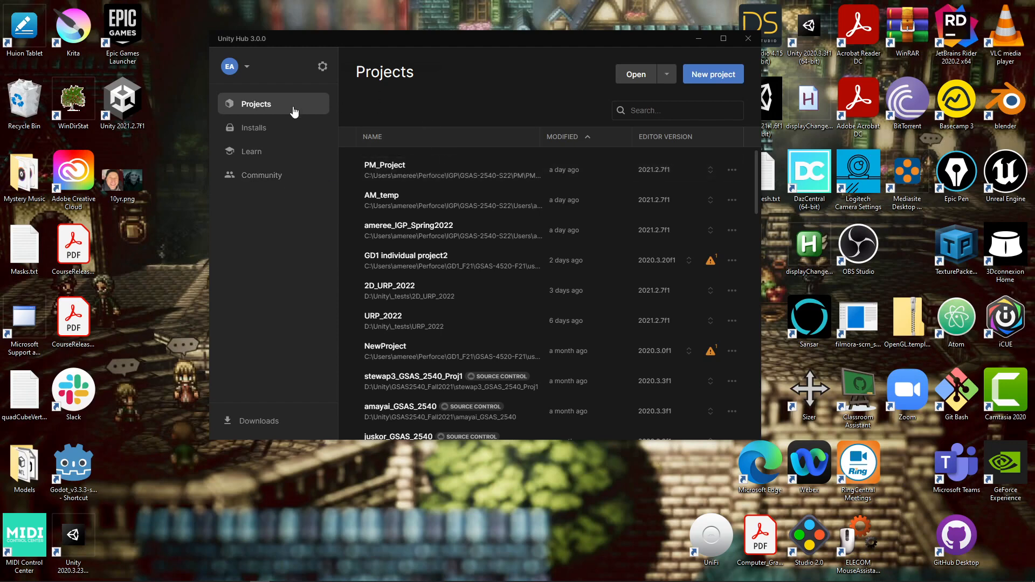
{"action": "left_click", "coordinate": [667, 76]}
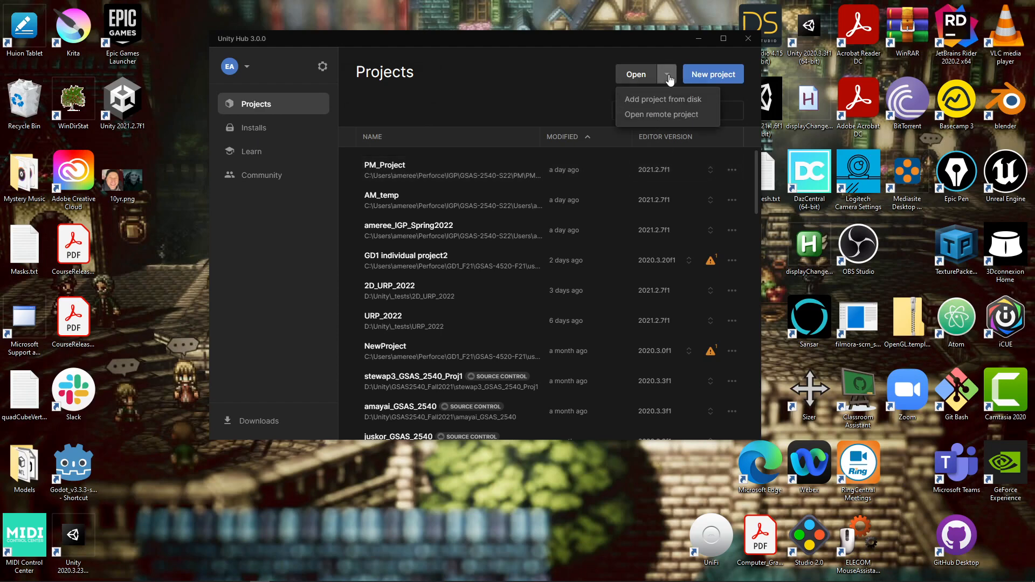
{"action": "left_click", "coordinate": [555, 77]}
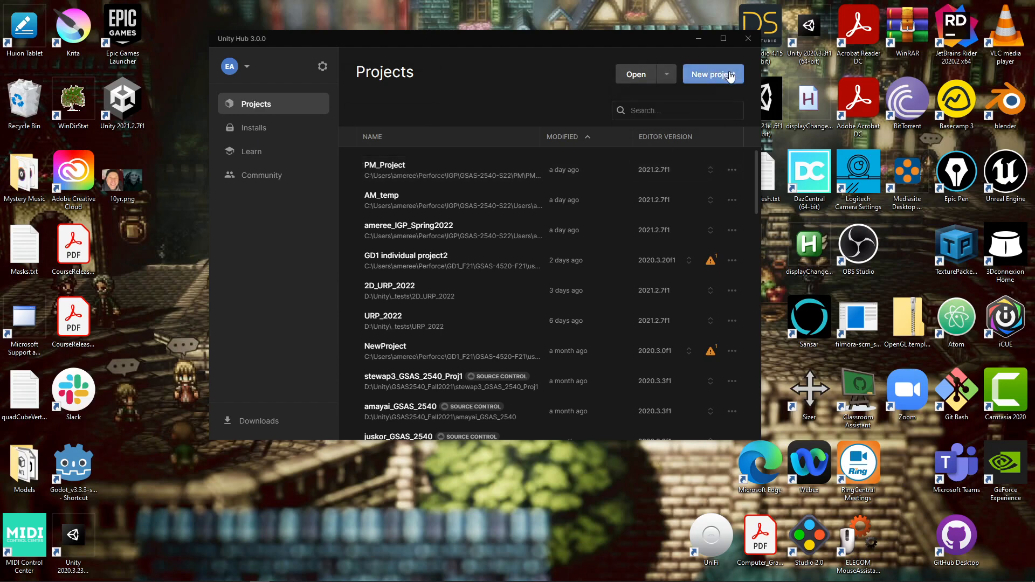
{"action": "left_click", "coordinate": [730, 74]}
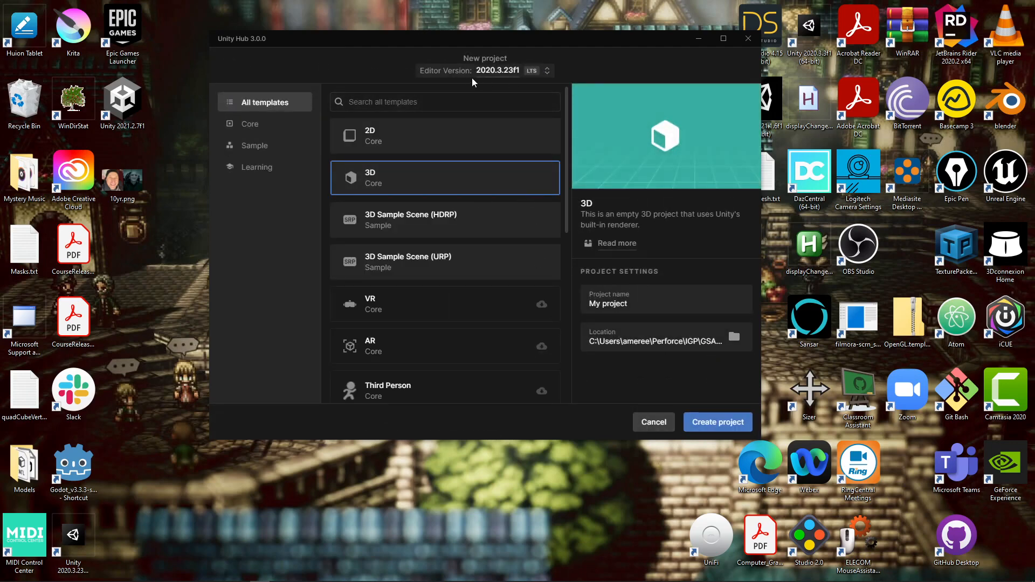
Step: Choose editor 2021.2.7f1 and the 2D (URP) template, naming the project 2D_URP_Spring2022 plus the user ID
{"action": "left_click", "coordinate": [546, 72]}
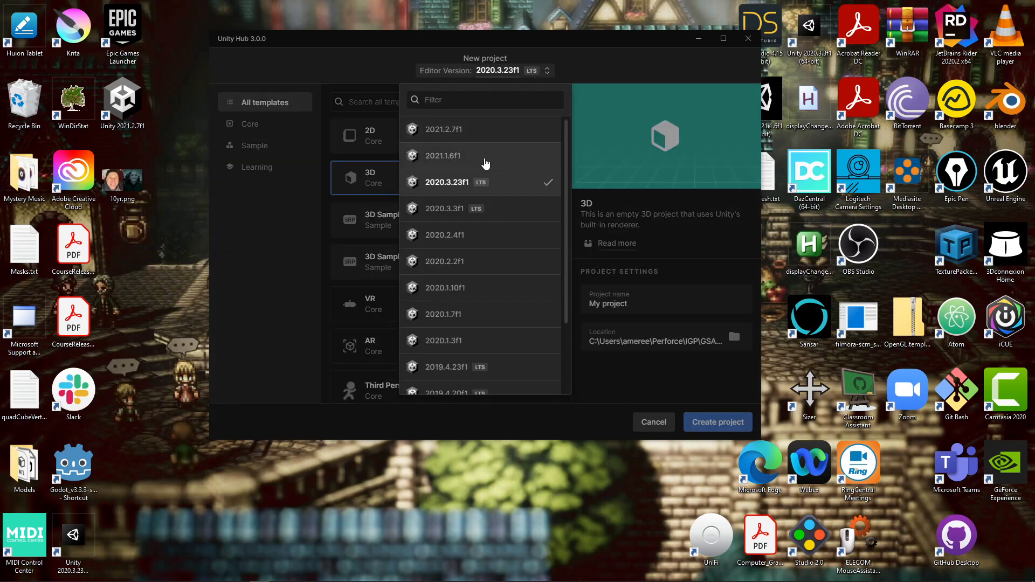
{"action": "left_click", "coordinate": [467, 129]}
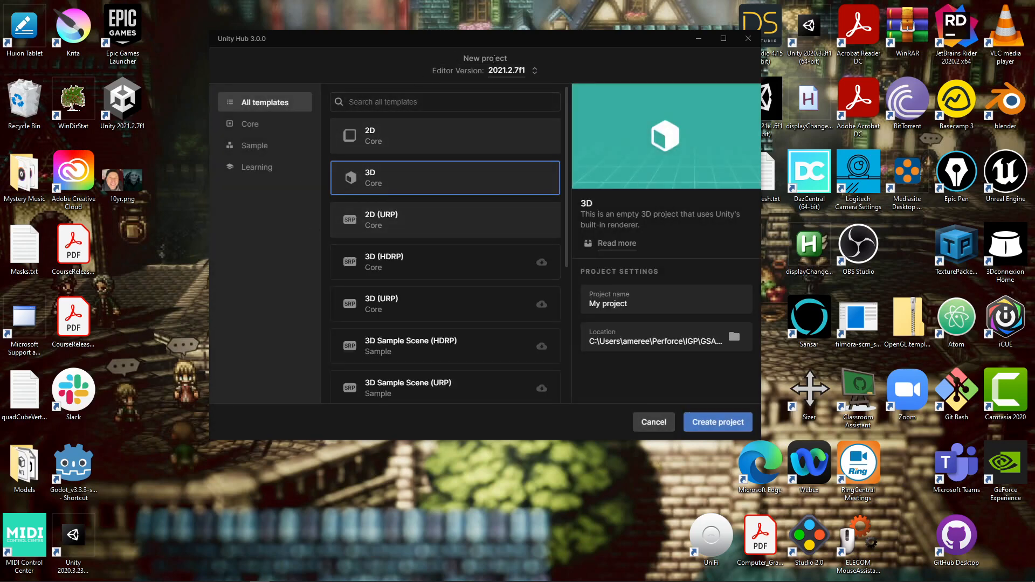
{"action": "left_click", "coordinate": [419, 226]}
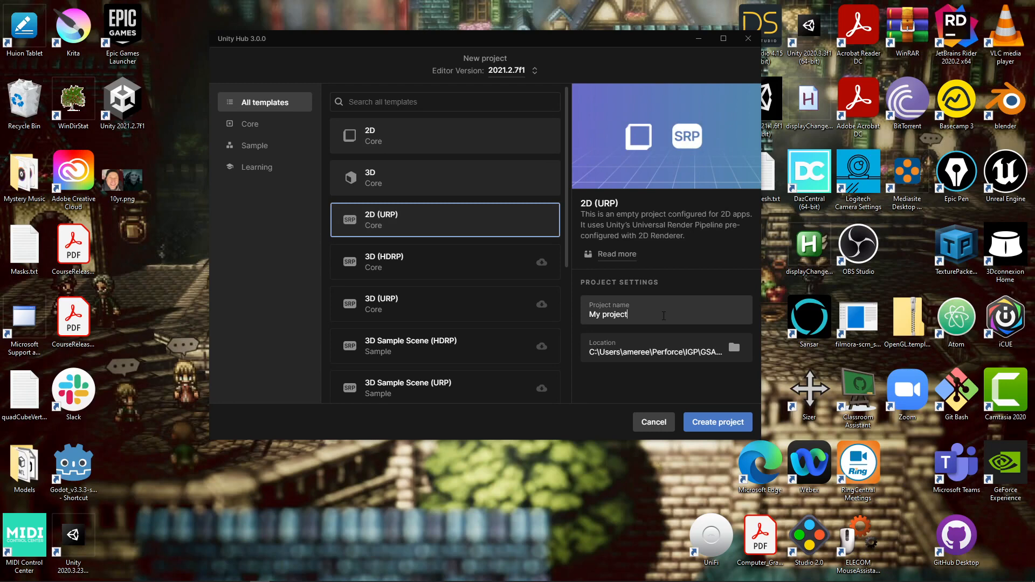
{"action": "left_click_drag", "start_coordinate": [628, 314], "coordinate": [589, 319]}
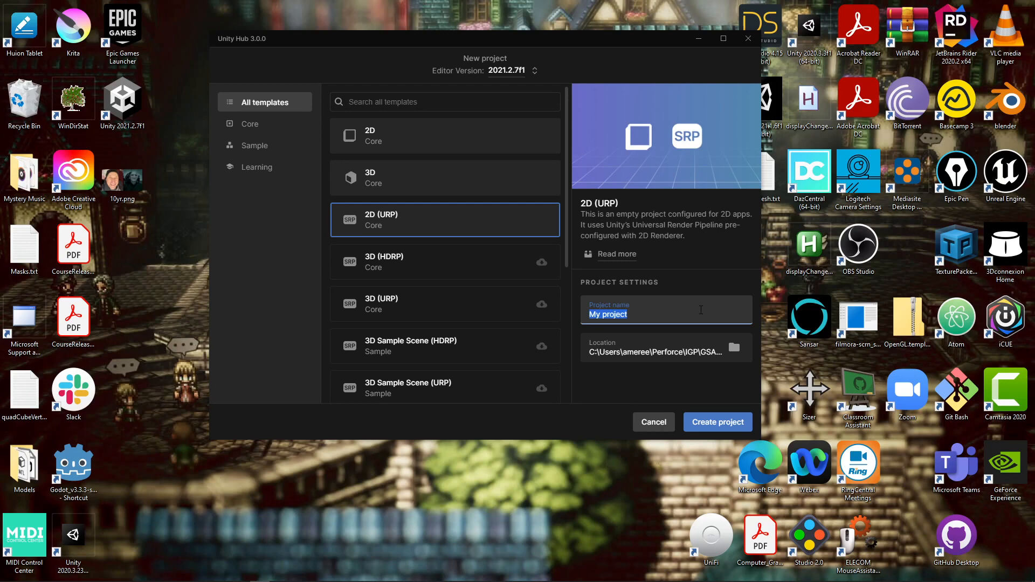
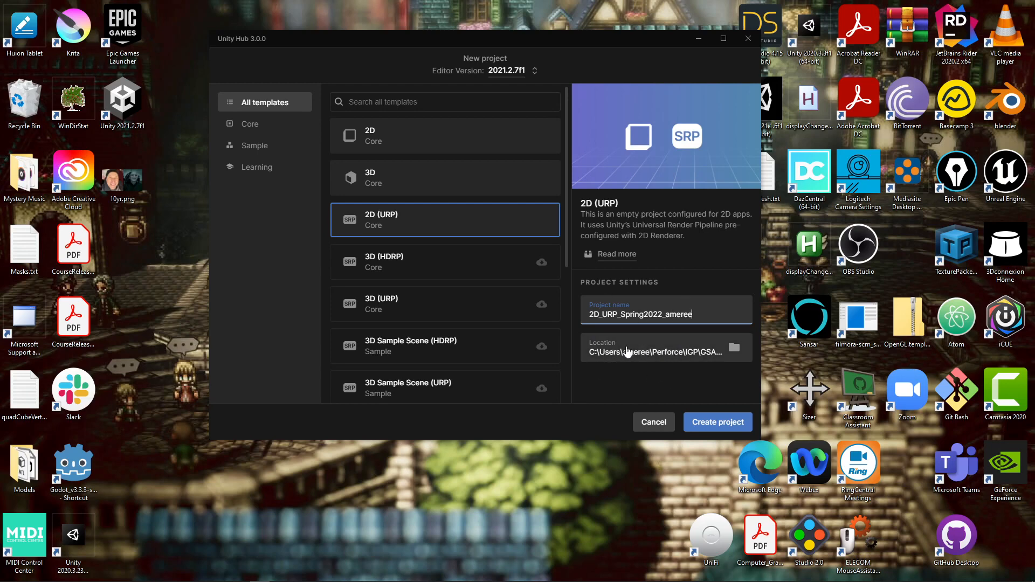
Step: Set the project location to the user's folder under IGP_Spring2022/GSAS-2540-S22/Users
{"action": "left_click", "coordinate": [735, 349]}
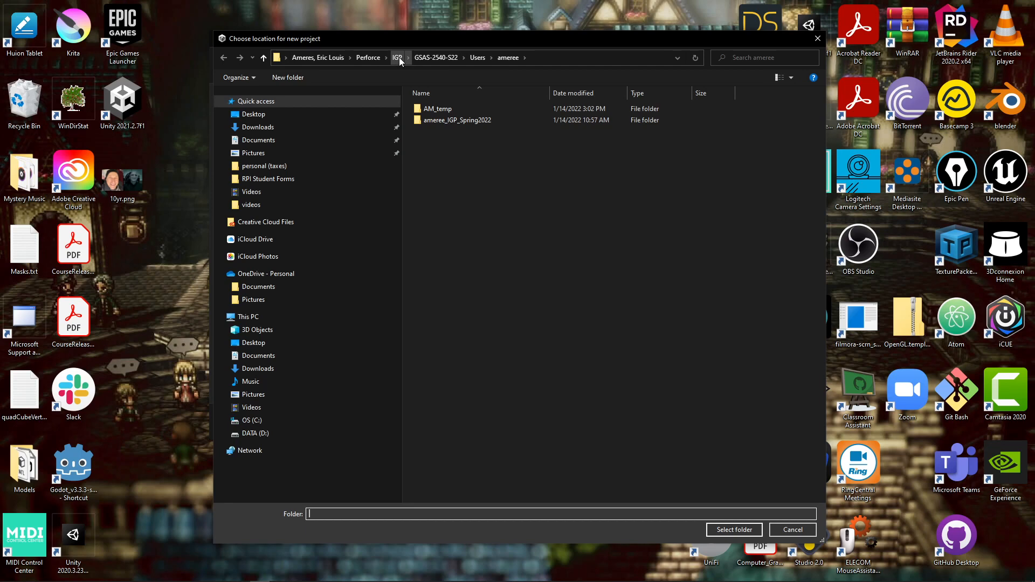
{"action": "left_click", "coordinate": [362, 57]}
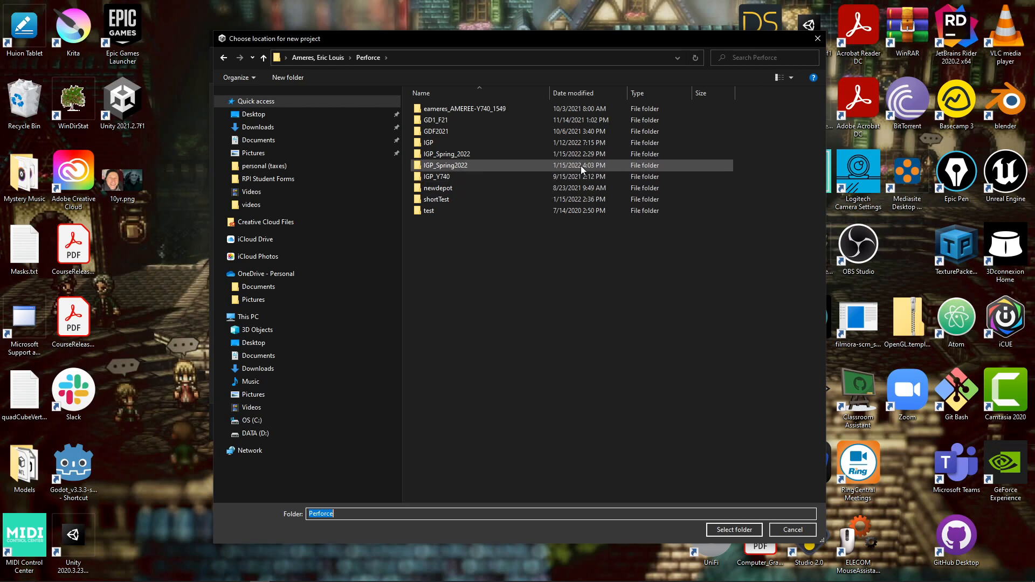
{"action": "double_click", "coordinate": [448, 166]}
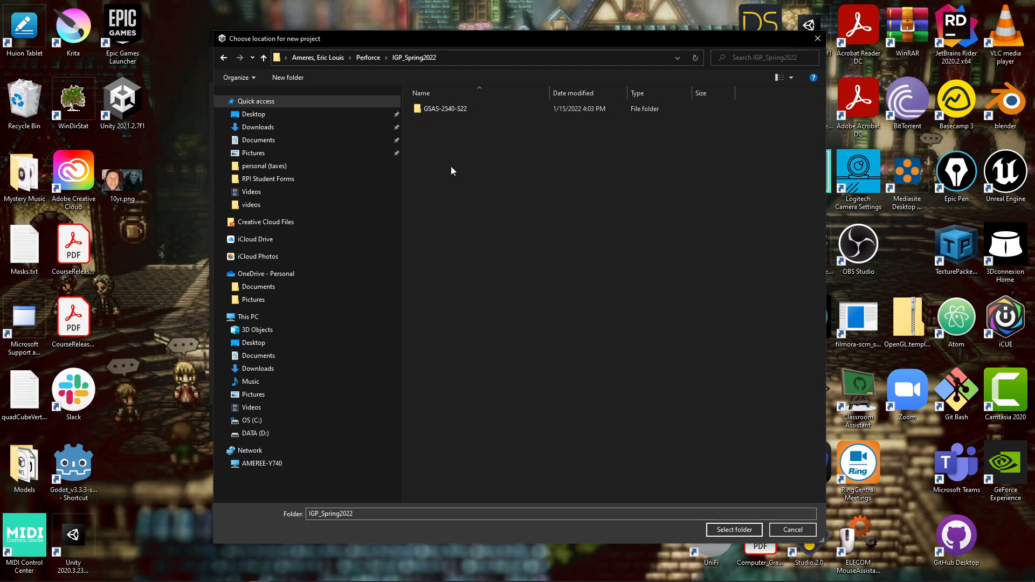
{"action": "left_click", "coordinate": [439, 109]}
{"action": "double_click", "coordinate": [438, 108]}
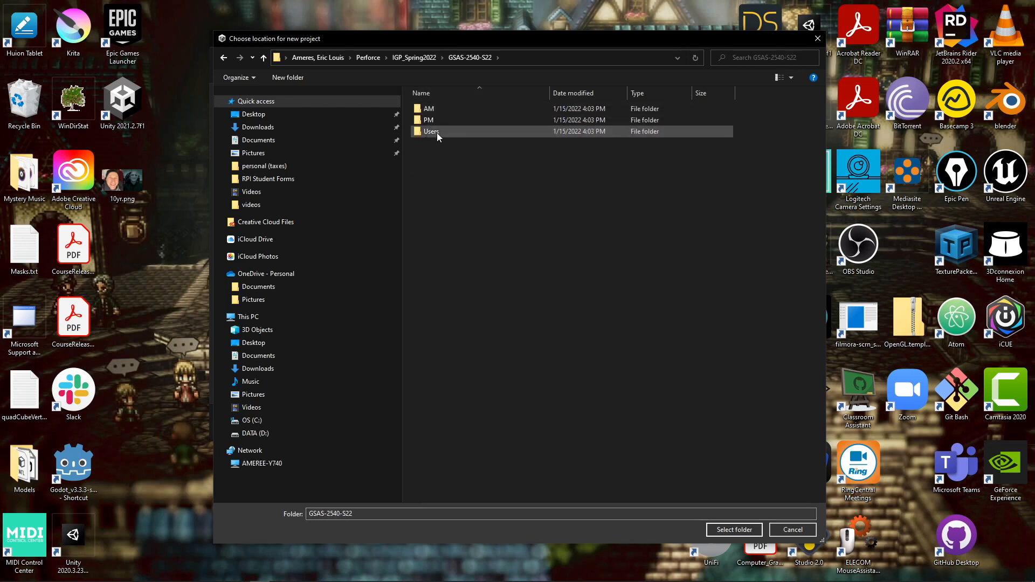
{"action": "double_click", "coordinate": [438, 131]}
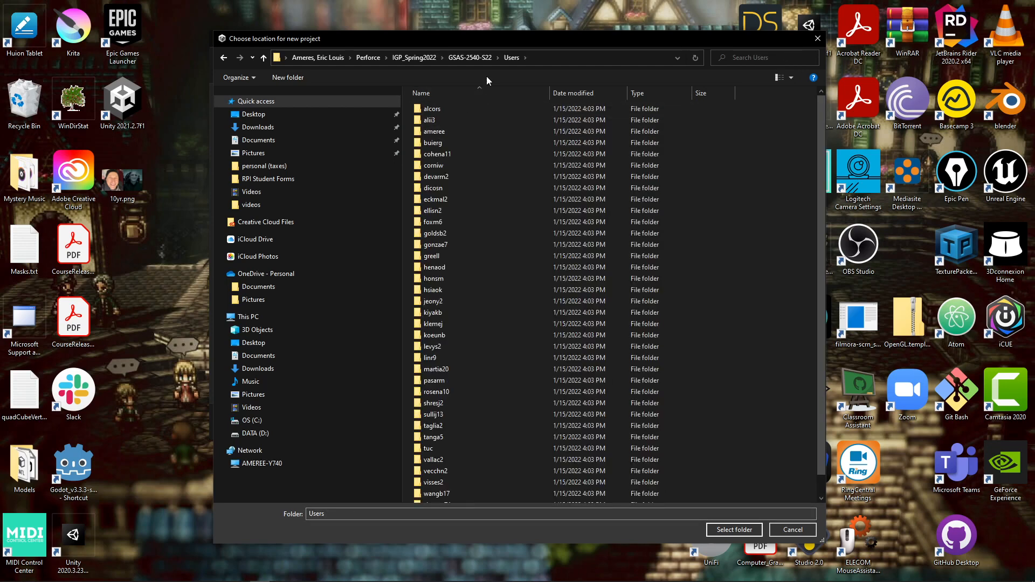
{"action": "double_click", "coordinate": [434, 132]}
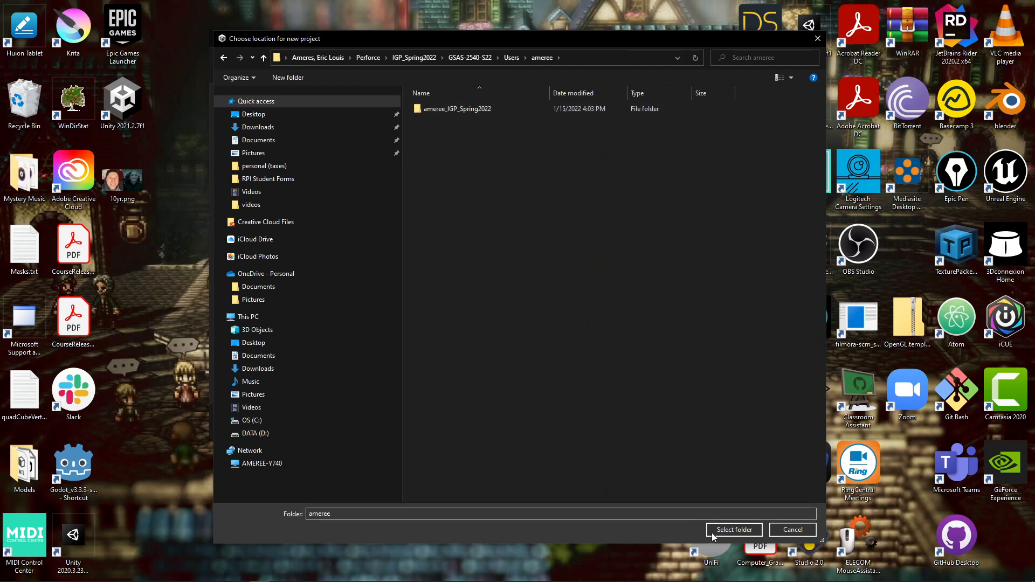
{"action": "left_click", "coordinate": [735, 529]}
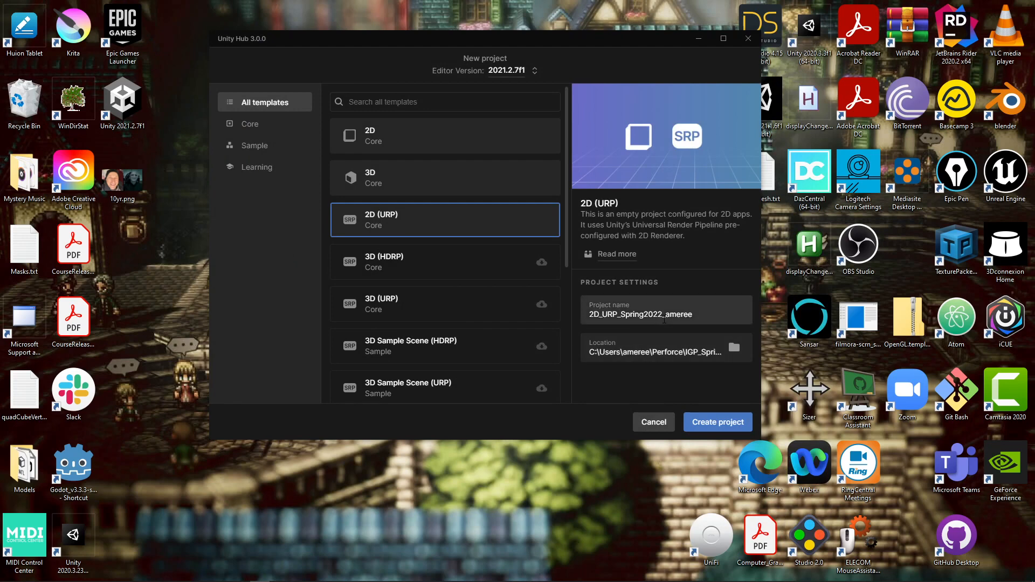
Step: Create the 2D_URP_Spring2022 project and let it open in the Unity Editor
{"action": "left_click", "coordinate": [720, 425]}
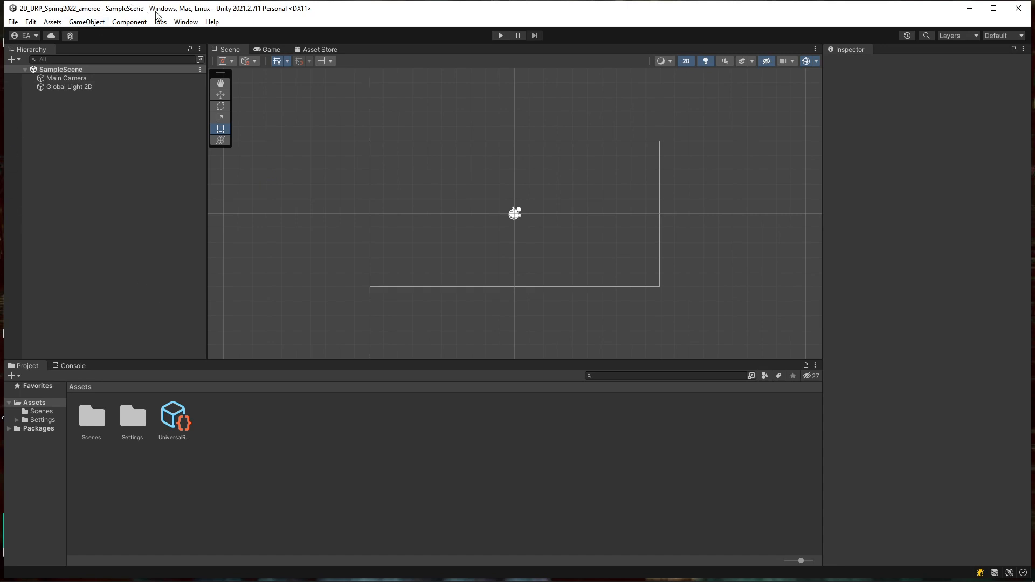
Step: Open Project Settings from the Edit menu and move it to the centre, enlarged
{"action": "left_click", "coordinate": [13, 23]}
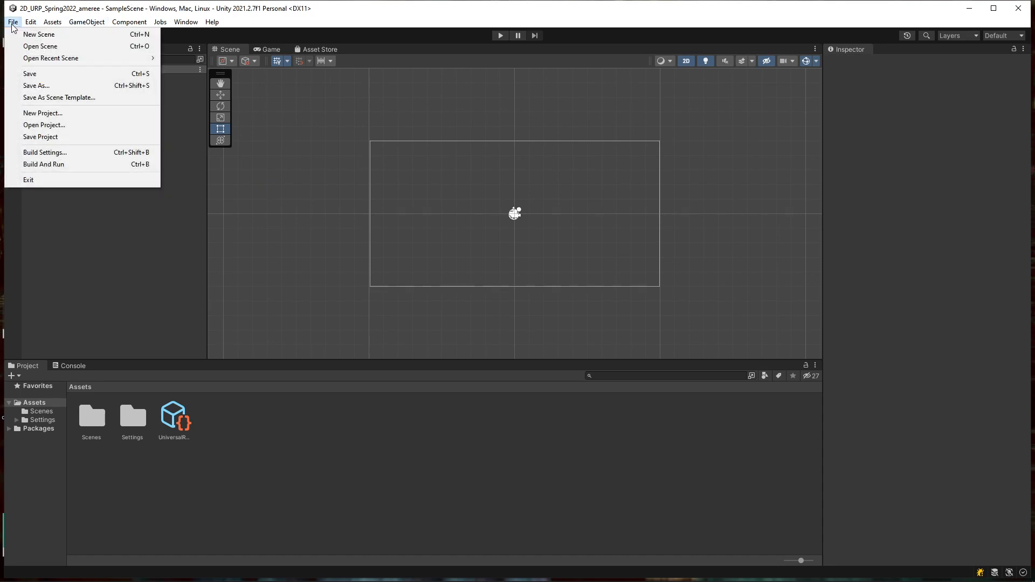
{"action": "left_click", "coordinate": [32, 22]}
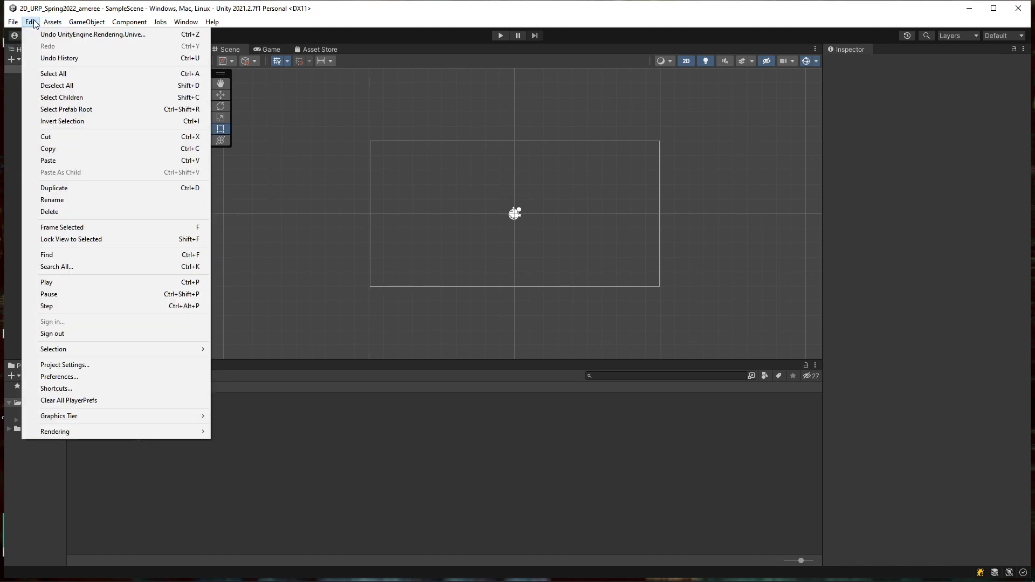
{"action": "left_click", "coordinate": [111, 365]}
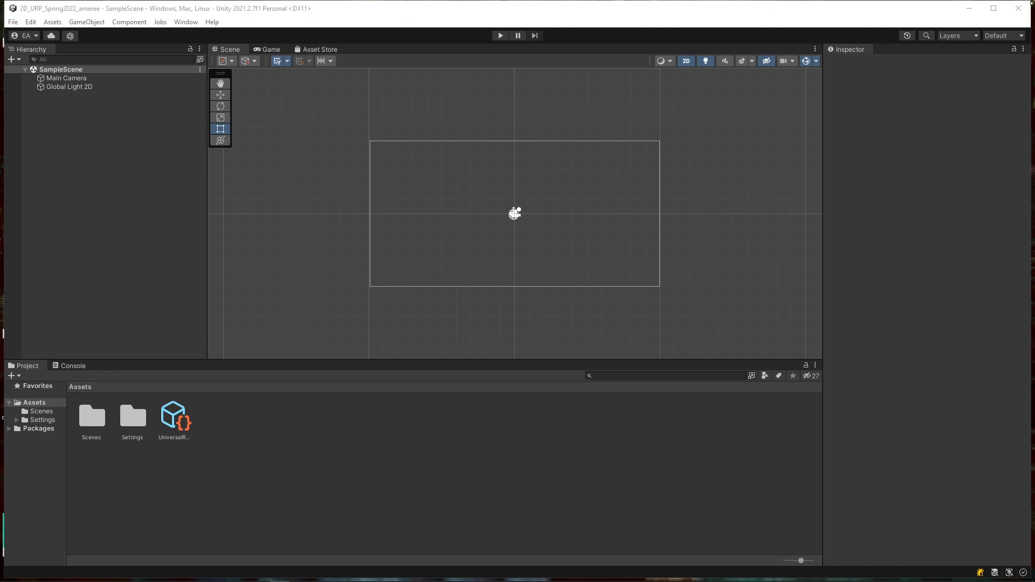
{"action": "left_click_drag", "start_coordinate": [743, 96], "coordinate": [470, 71]}
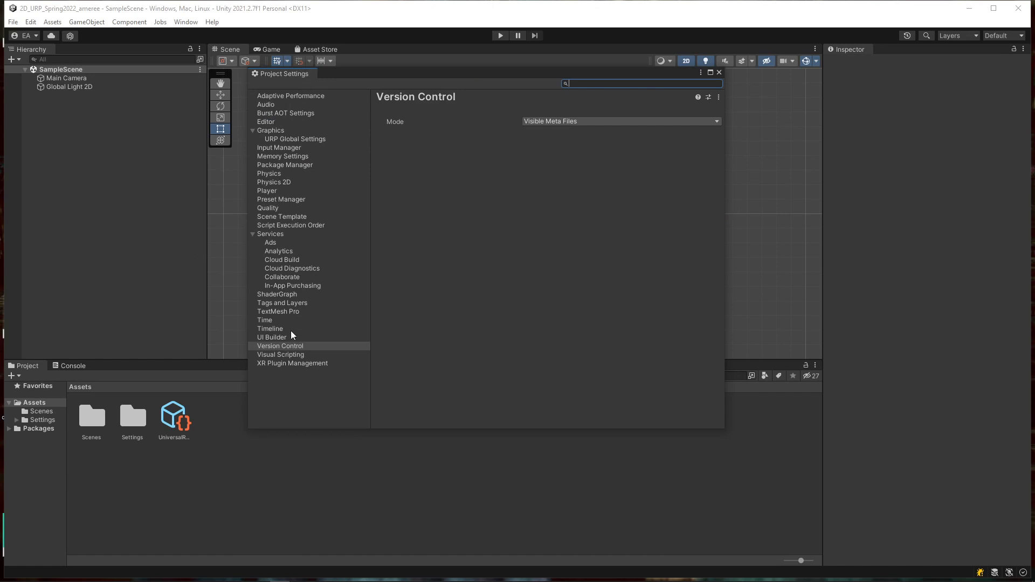
Step: Switch the Version Control mode from Visible Meta Files to Perforce
{"action": "left_click", "coordinate": [280, 347]}
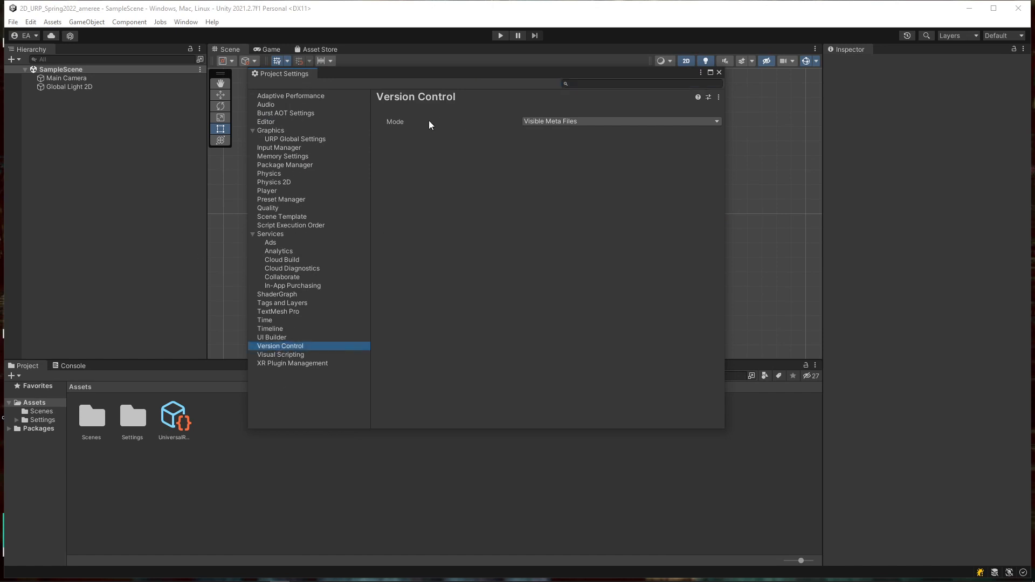
{"action": "left_click", "coordinate": [566, 122]}
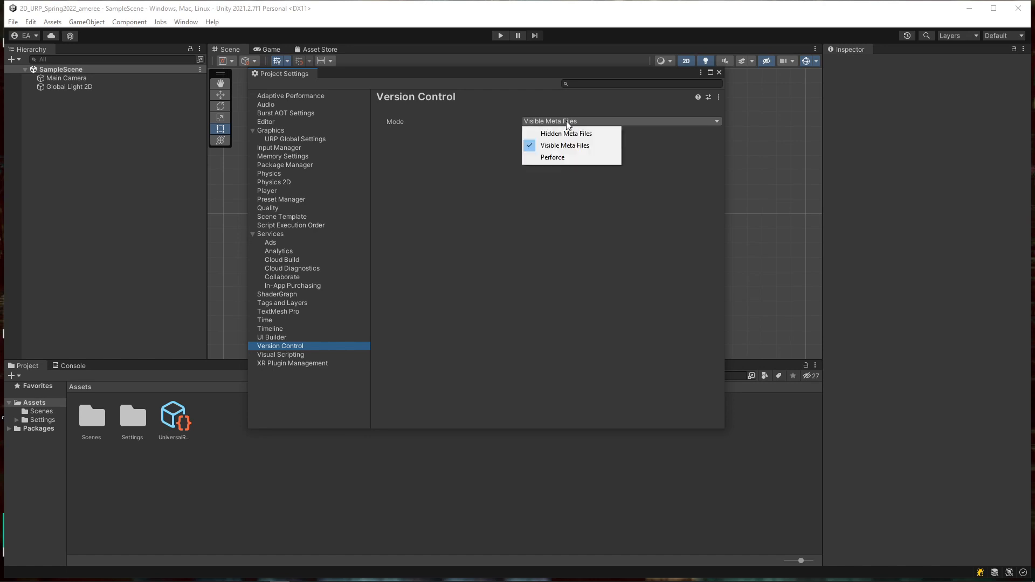
{"action": "left_click", "coordinate": [568, 159]}
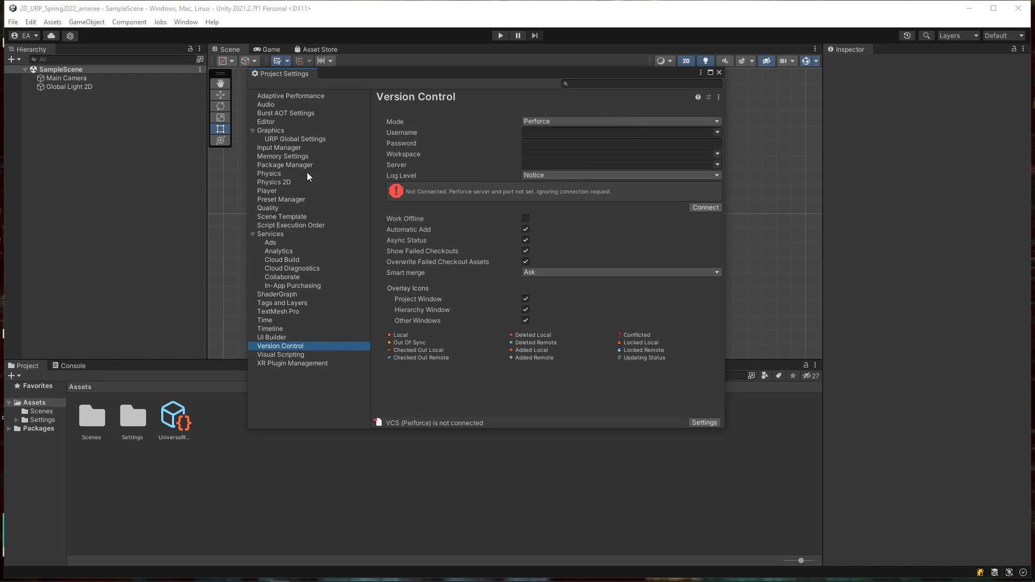
Step: Enter the Perforce username and account password in Unity's Version Control settings
{"action": "left_click", "coordinate": [535, 131]}
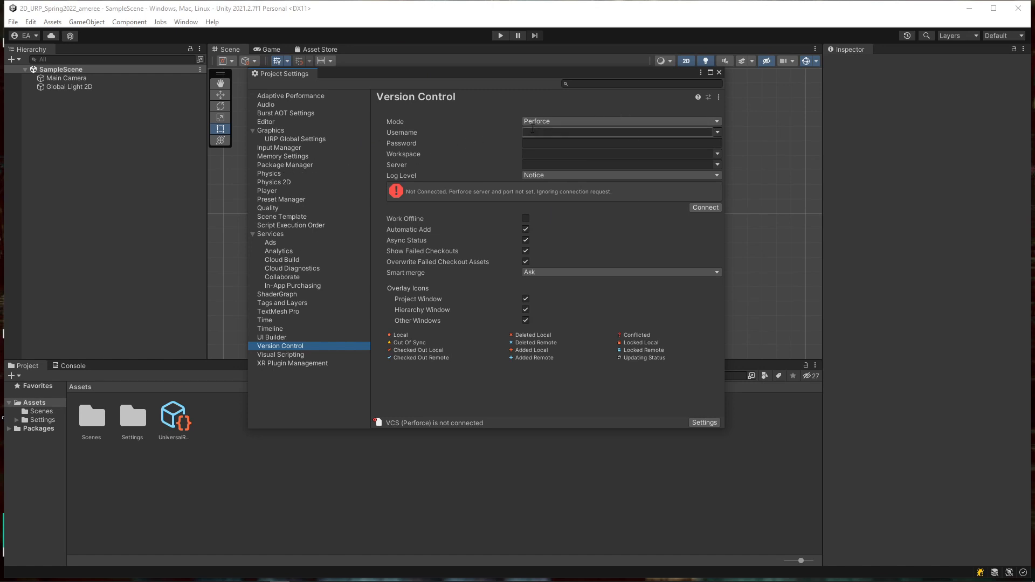
{"action": "left_click", "coordinate": [536, 132]}
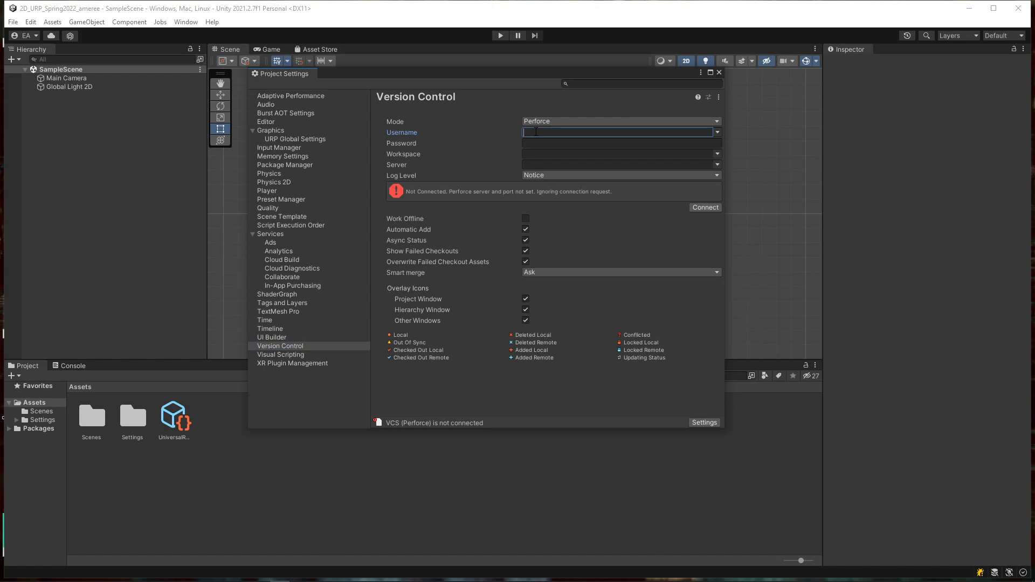
{"action": "left_click", "coordinate": [533, 144]}
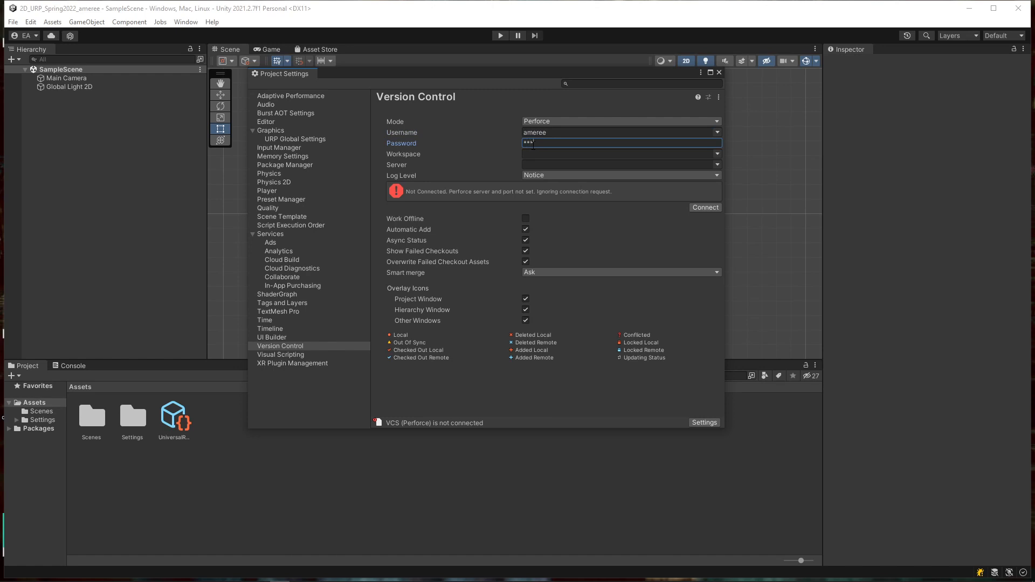
{"action": "type", "text": "*********************"}
Step: Check the empty Workspace list, then bring P4V forward to find the workspace name
{"action": "left_click", "coordinate": [537, 153]}
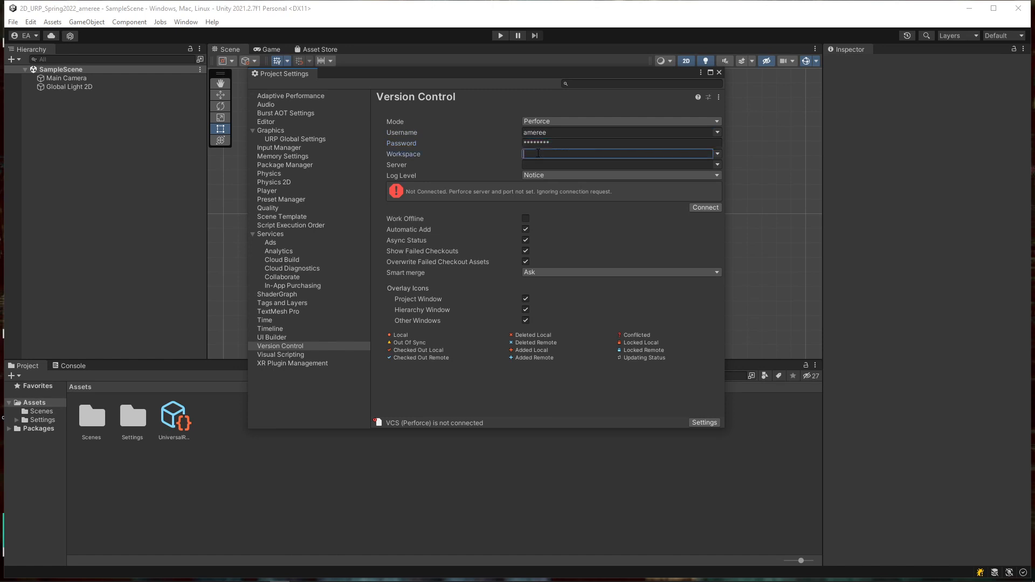
{"action": "left_click", "coordinate": [718, 154]}
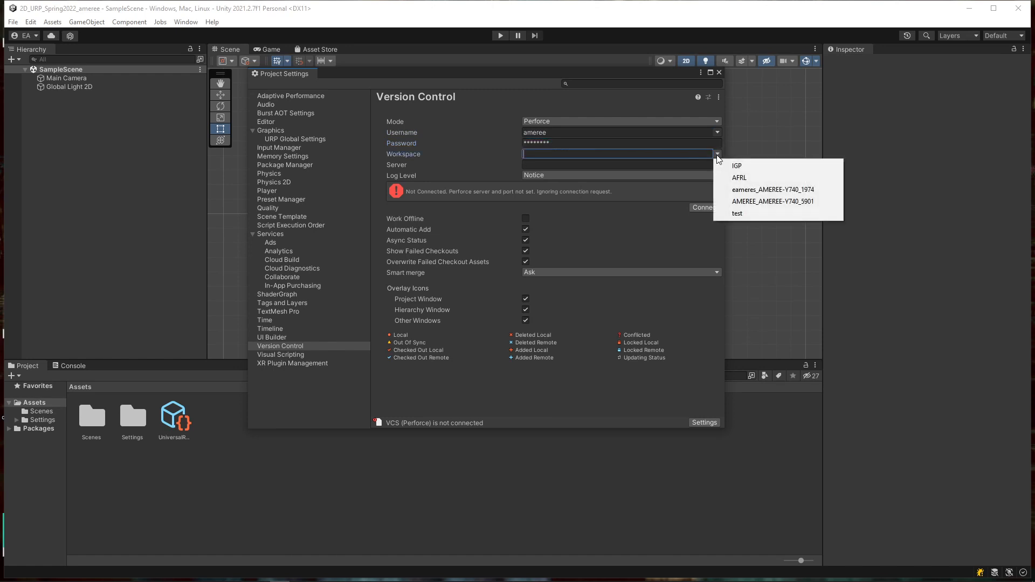
{"action": "left_click", "coordinate": [660, 155]}
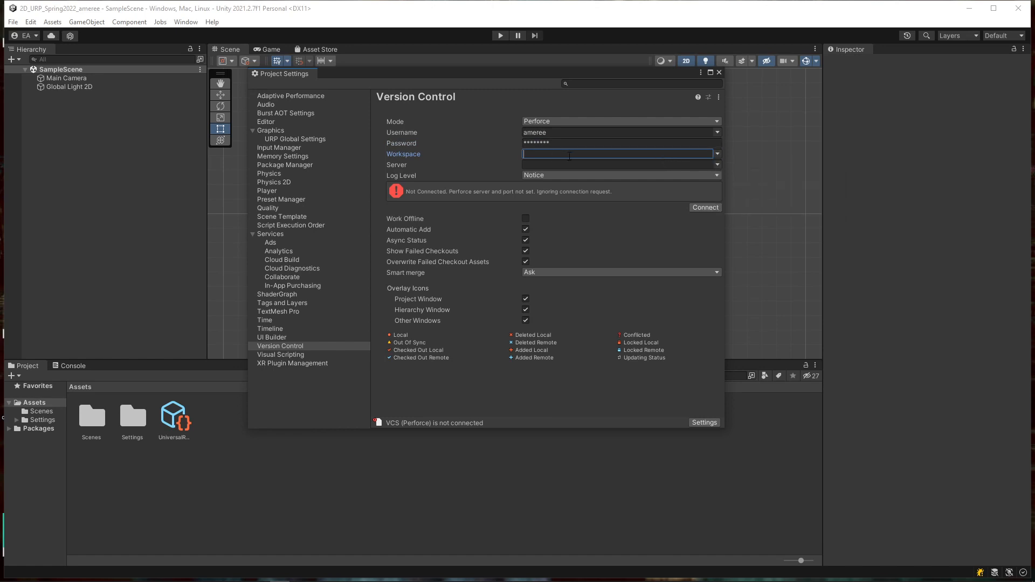
{"action": "mouse_move", "coordinate": [262, 581]}
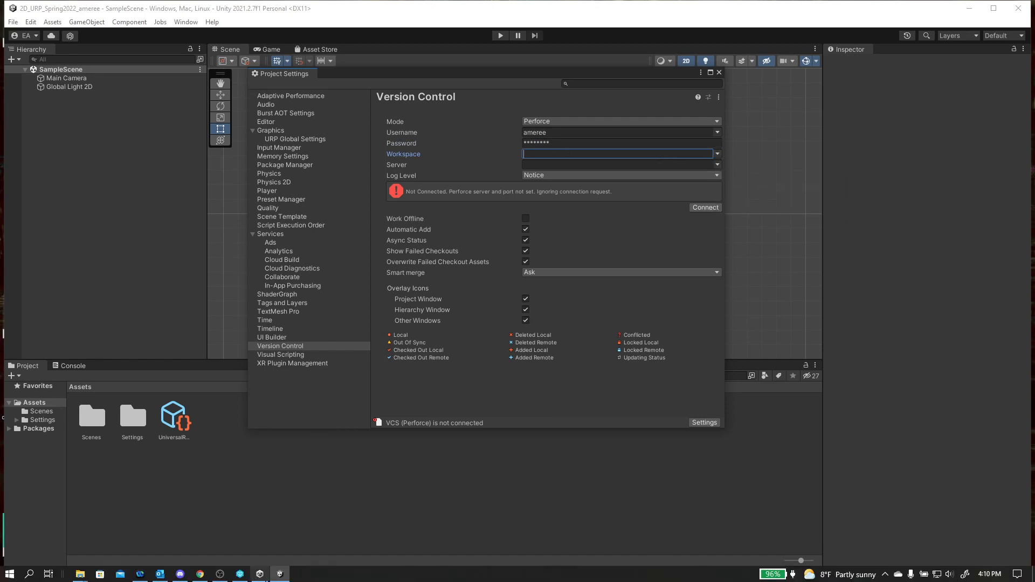
{"action": "left_click", "coordinate": [241, 575]}
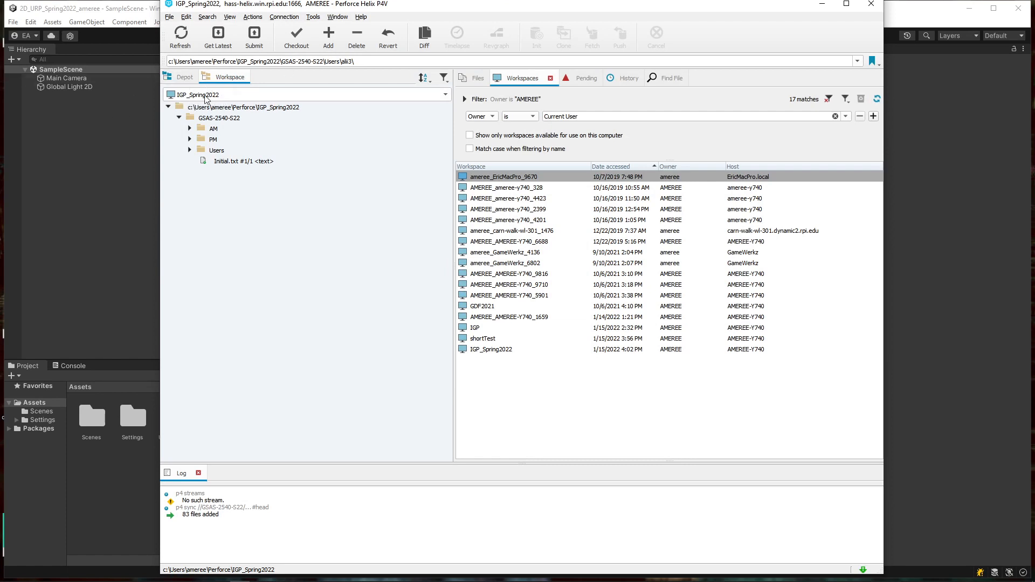
Step: Return to Unity's Version Control settings after confirming the IGP_Spring2022 workspace in P4V
{"action": "left_click", "coordinate": [89, 172]}
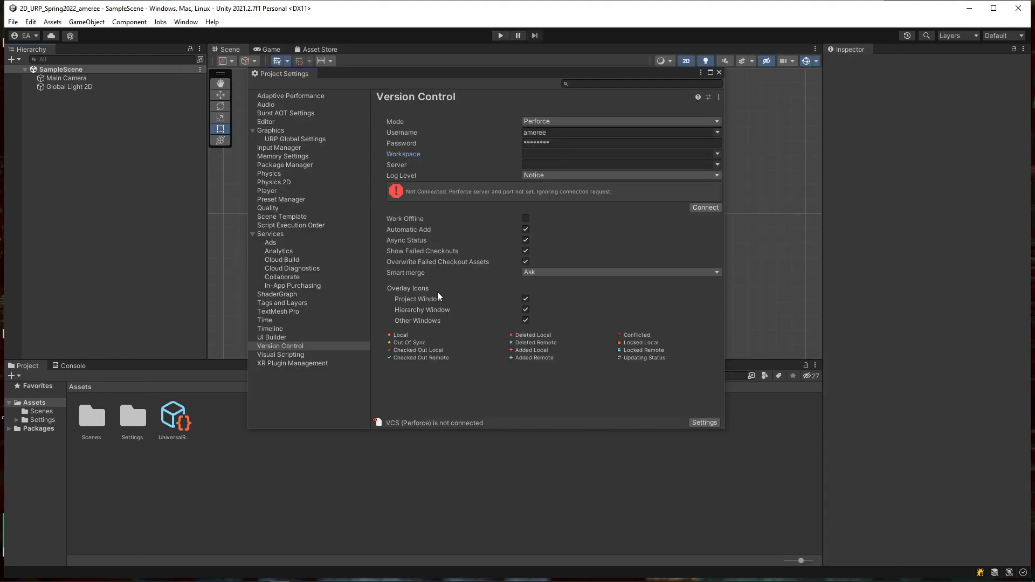
Step: Enter IGP_SPring2022 as the Perforce workspace, then switch to P4V to look up the server
{"action": "left_click", "coordinate": [552, 154]}
{"action": "type", "text": "IGP_"}
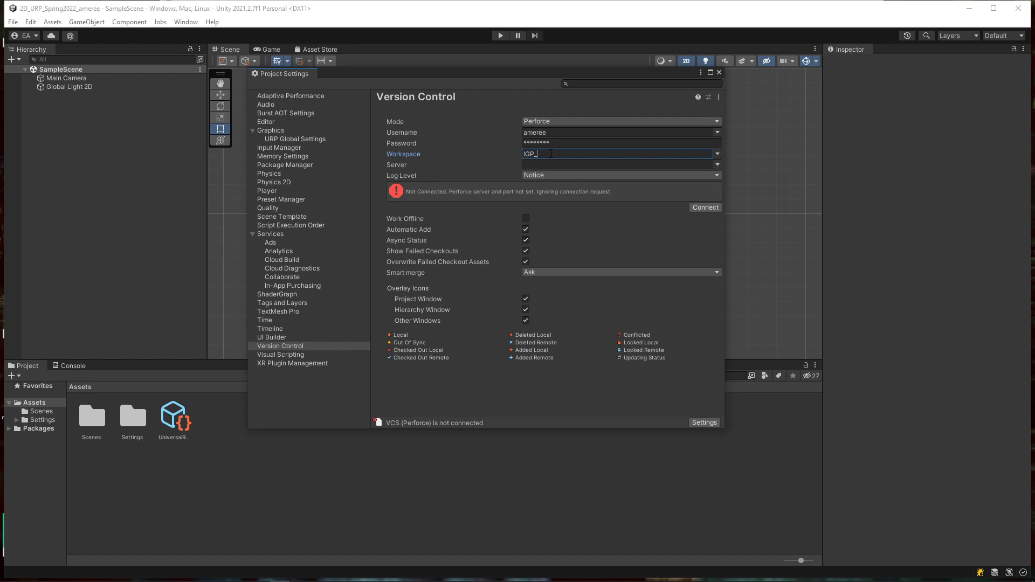
{"action": "type", "text": "SPring2022"}
{"action": "left_click", "coordinate": [562, 166]}
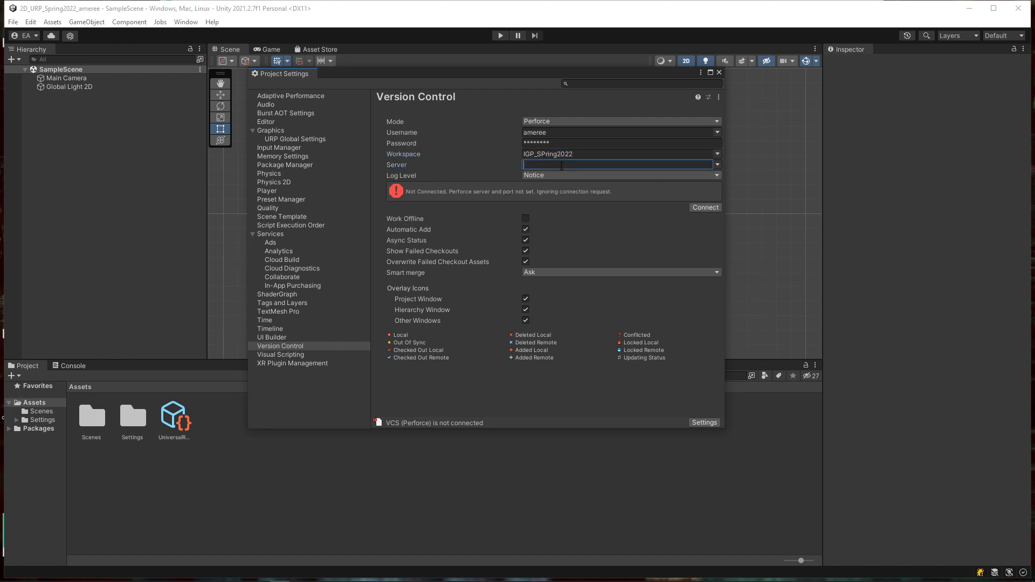
{"action": "mouse_move", "coordinate": [255, 575]}
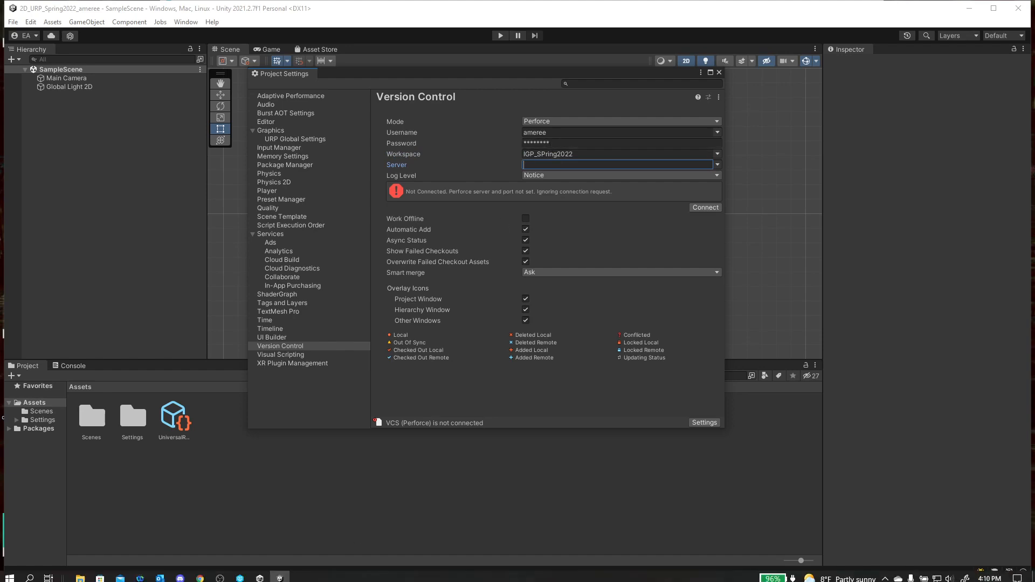
{"action": "left_click", "coordinate": [241, 574]}
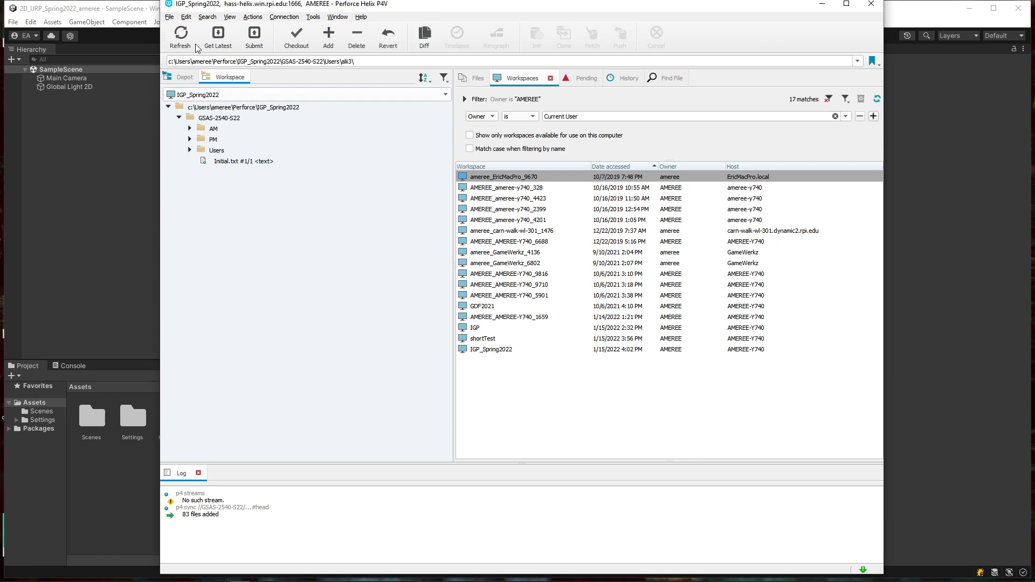
Step: Find server hass-helix.win.rpi.edu:1666 in P4V's recent connections, then return to Unity
{"action": "left_click", "coordinate": [290, 18]}
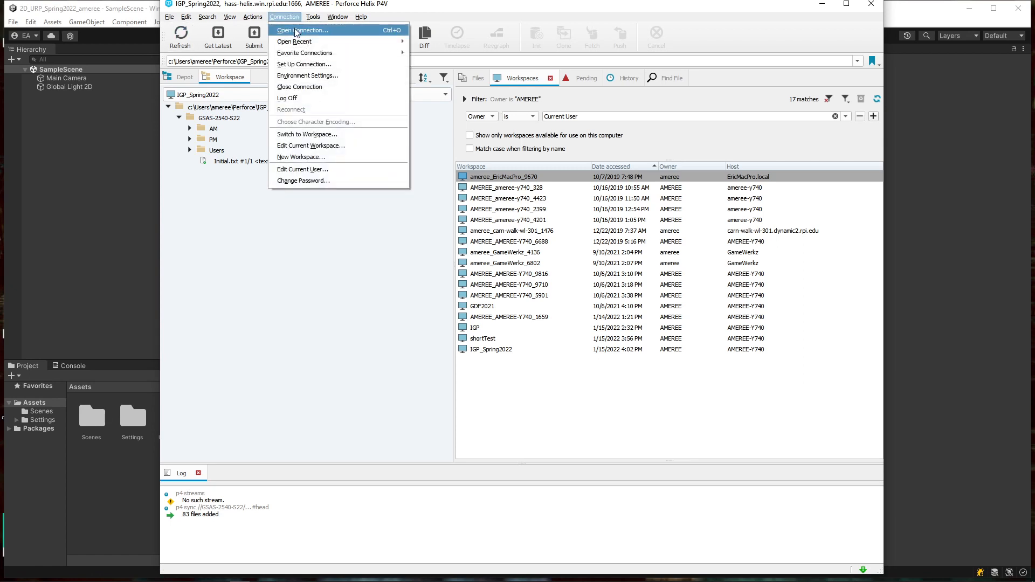
{"action": "mouse_move", "coordinate": [302, 41]}
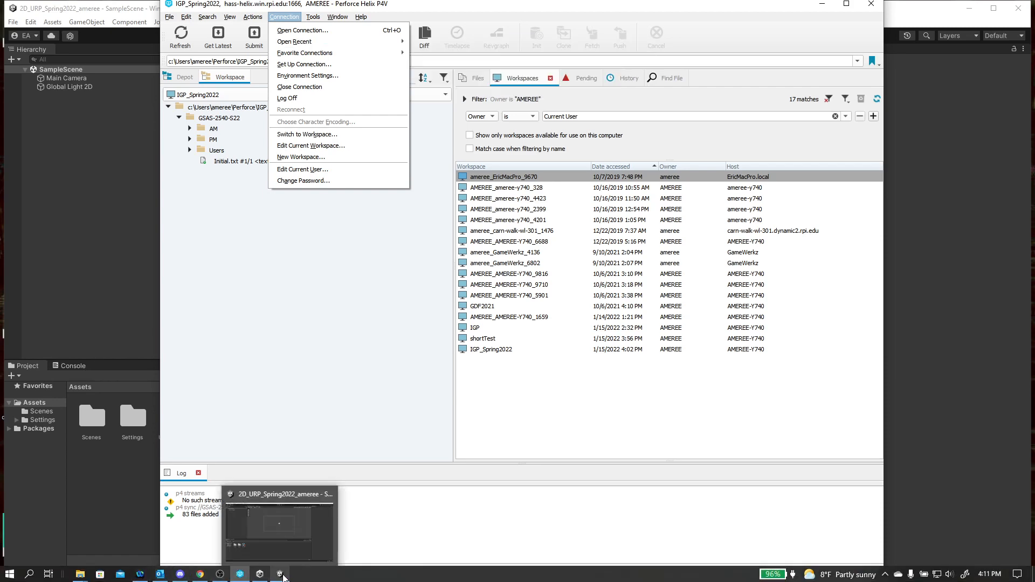
{"action": "left_click", "coordinate": [283, 576]}
Step: Enter hass-helix.rpi.edu:1666 as the Perforce server and bring P4V forward to recheck it
{"action": "left_click", "coordinate": [550, 165]}
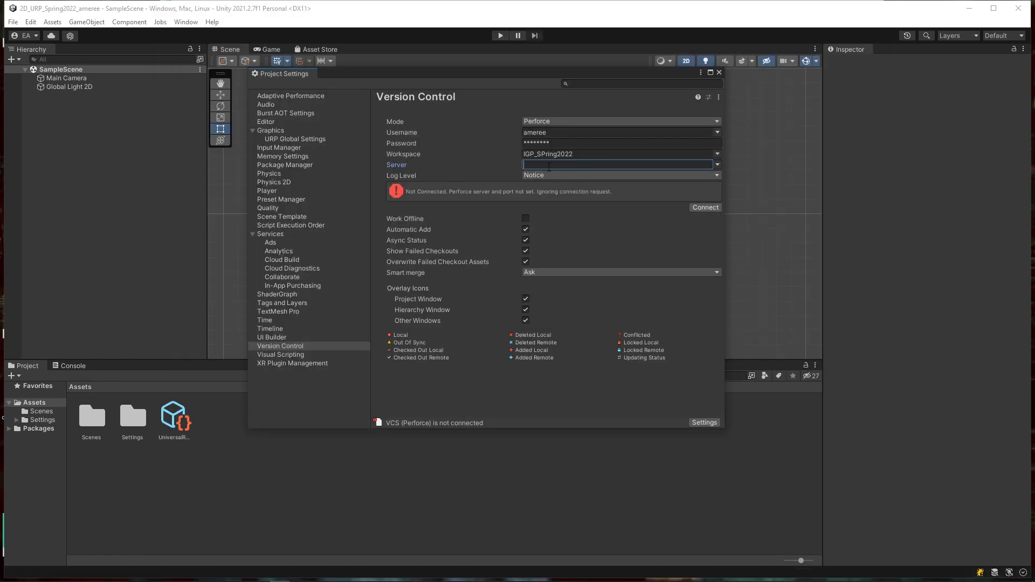
{"action": "type", "text": "hass-helix.rpi.edu:1666"}
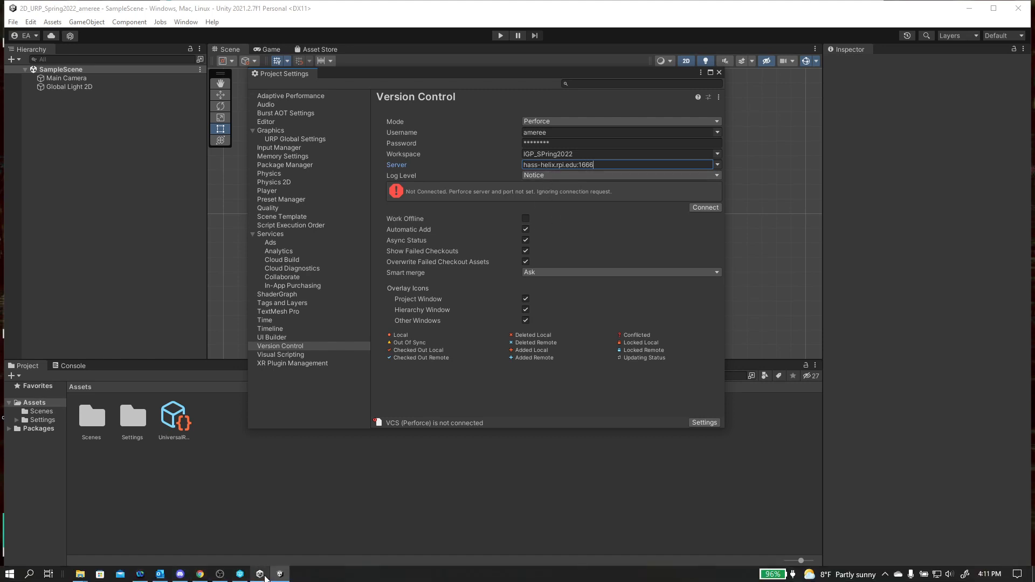
{"action": "mouse_move", "coordinate": [236, 580]}
{"action": "left_click", "coordinate": [260, 526]}
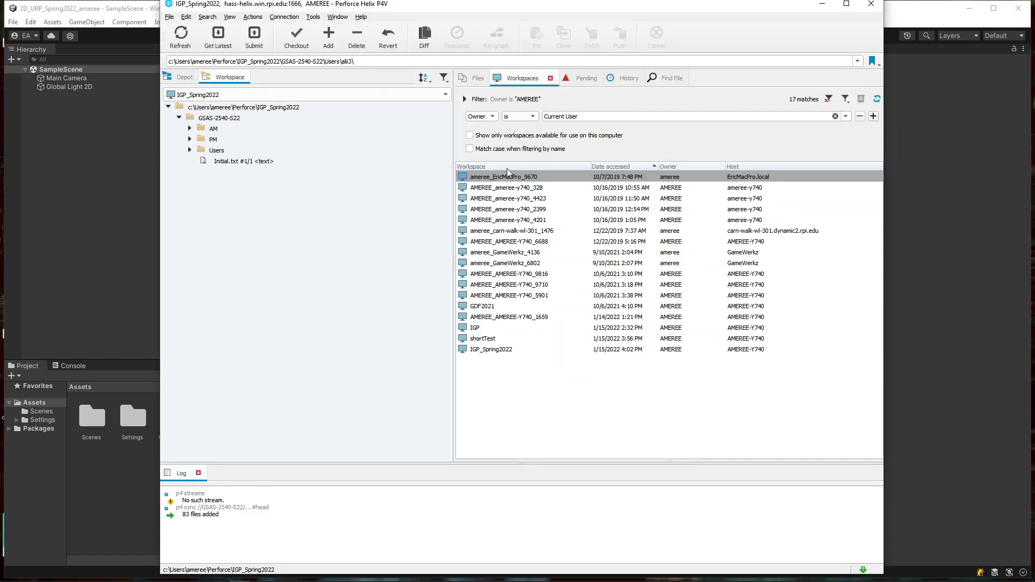
Step: Recheck the full server address in P4V's recent connections and go back to Unity
{"action": "left_click", "coordinate": [284, 17]}
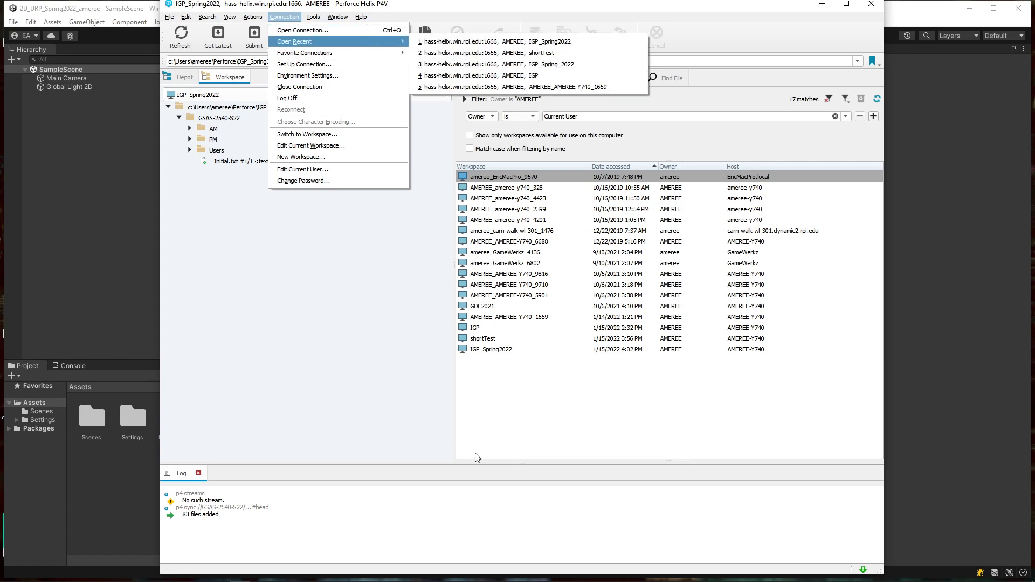
{"action": "left_click", "coordinate": [88, 253]}
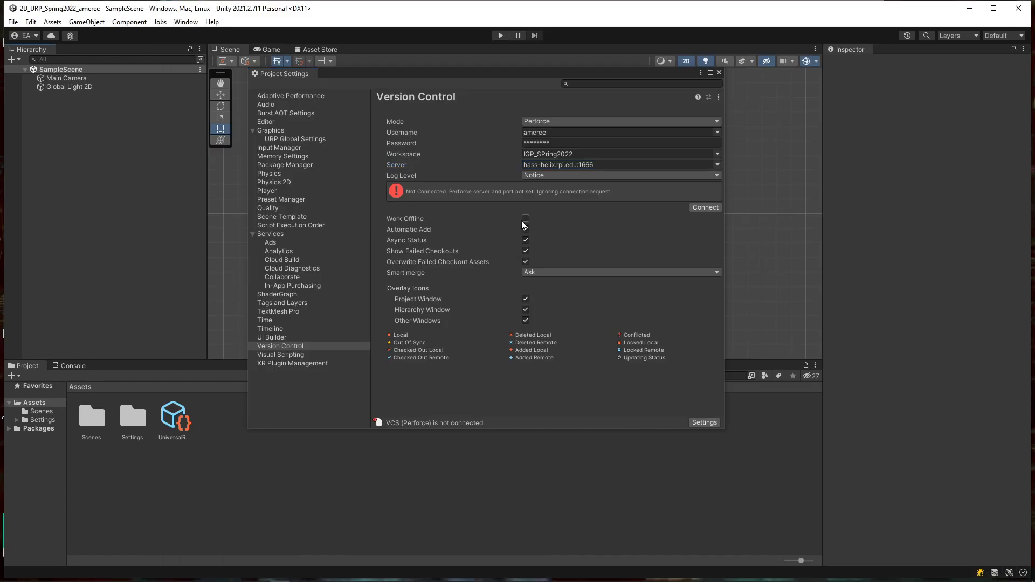
Step: Correct the server to hass-helix.win.rpi.edu:1666, connect, and submit the locally added project files
{"action": "left_click", "coordinate": [557, 164]}
{"action": "left_click", "coordinate": [557, 164]}
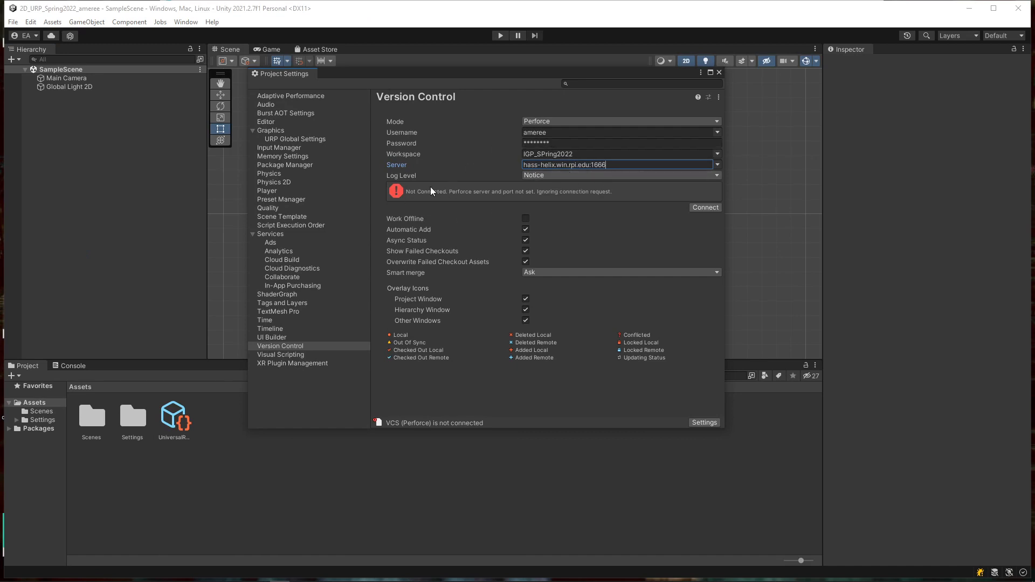
{"action": "left_click", "coordinate": [718, 207]}
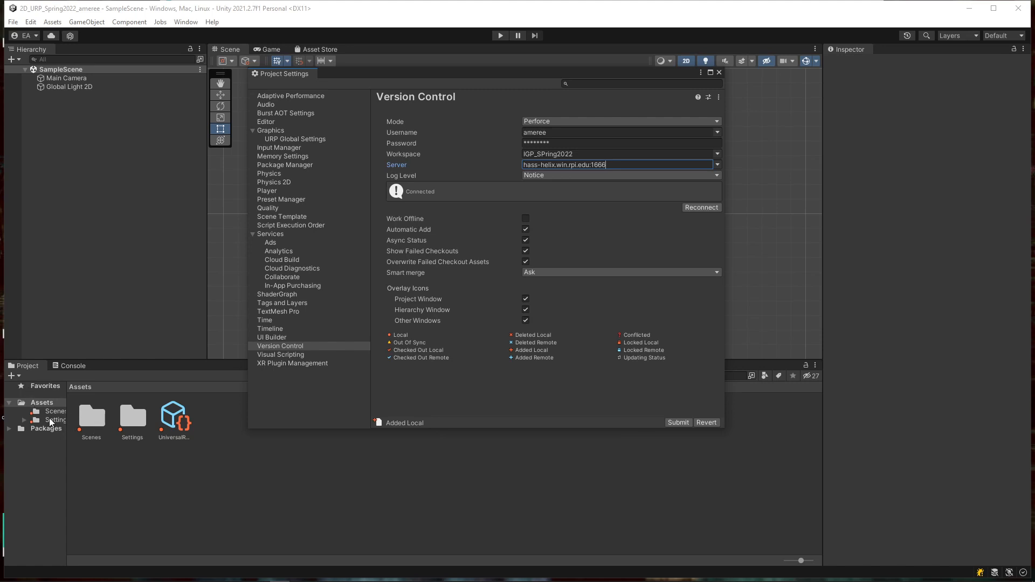
{"action": "left_click", "coordinate": [678, 422]}
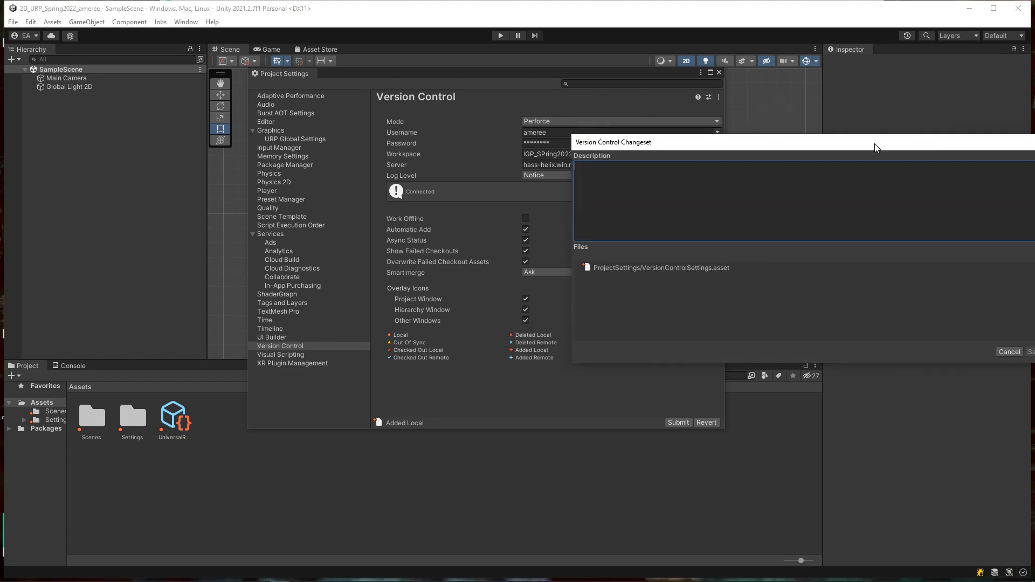
Step: Submit change 37351 as 'first submission setting for version control', then close Project Settings
{"action": "left_click_drag", "start_coordinate": [873, 146], "coordinate": [520, 208]}
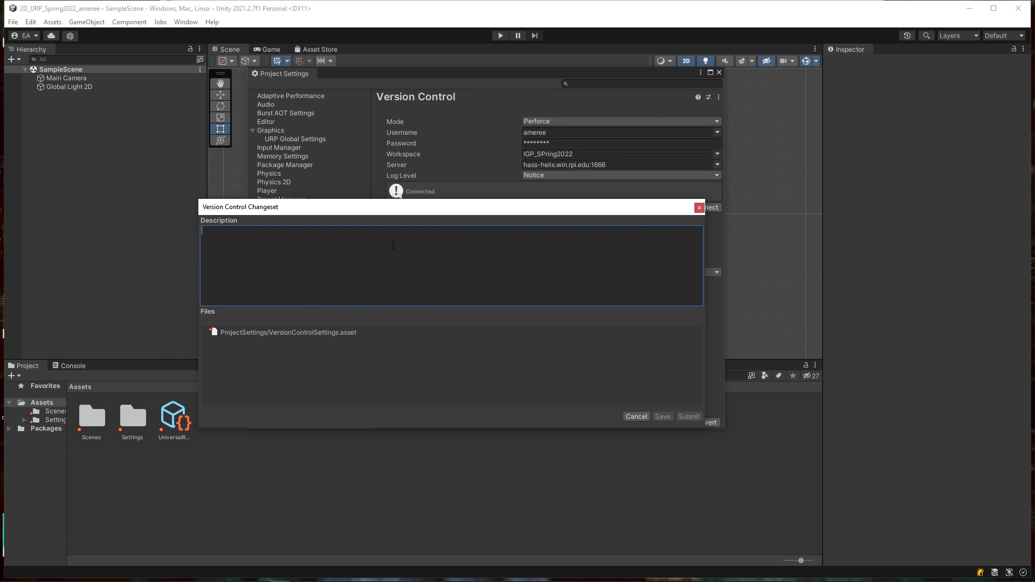
{"action": "type", "text": "first submission se"}
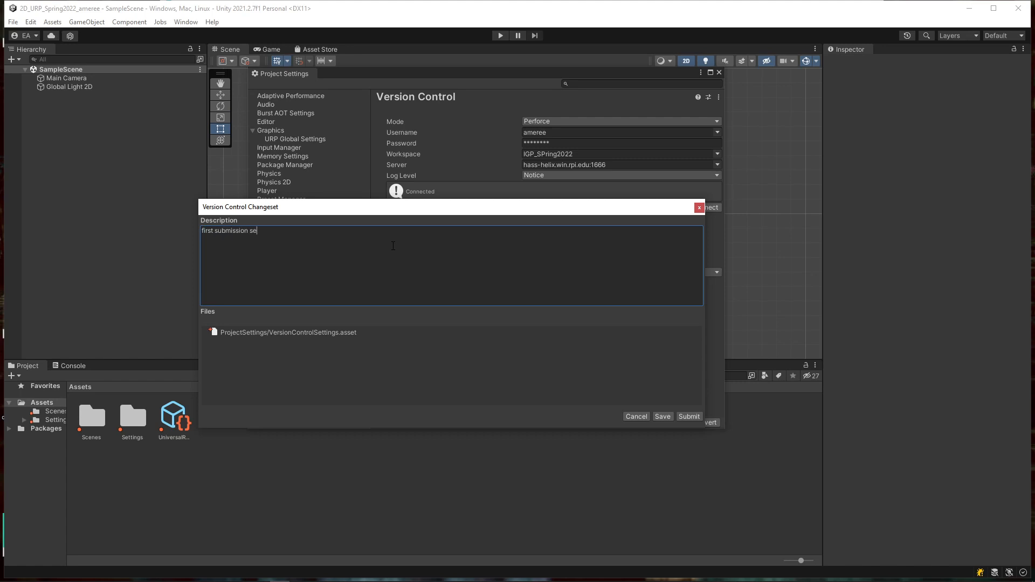
{"action": "type", "text": "tting for version control"}
{"action": "left_click", "coordinate": [689, 416]}
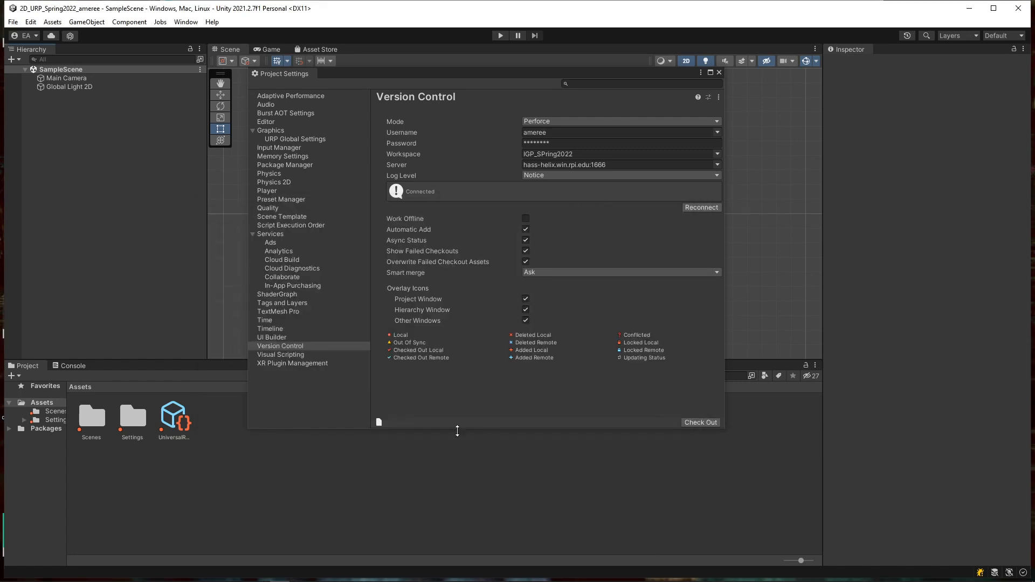
{"action": "left_click", "coordinate": [719, 73]}
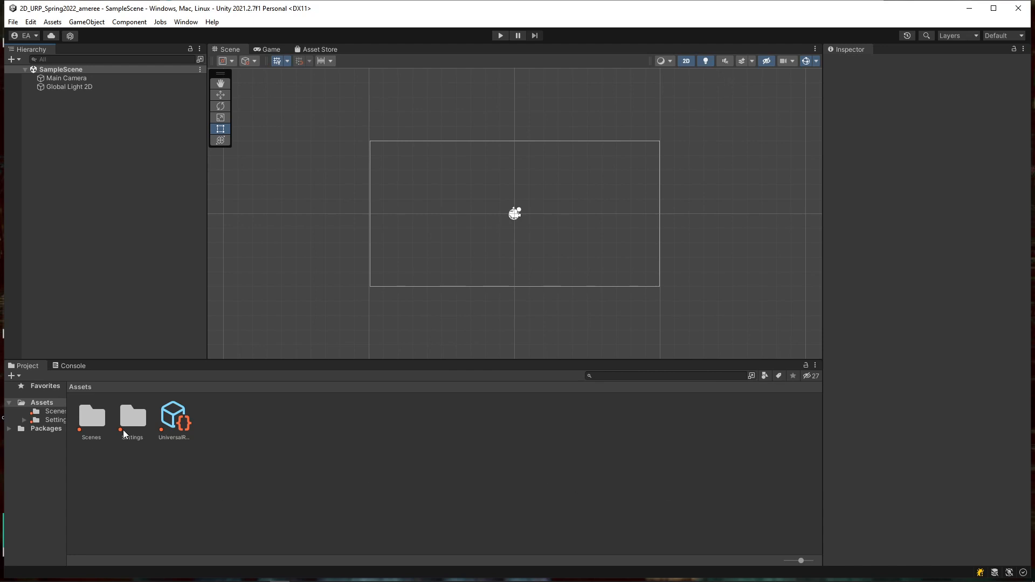
{"action": "left_click", "coordinate": [49, 414]}
{"action": "left_click", "coordinate": [49, 420]}
{"action": "left_click", "coordinate": [52, 412]}
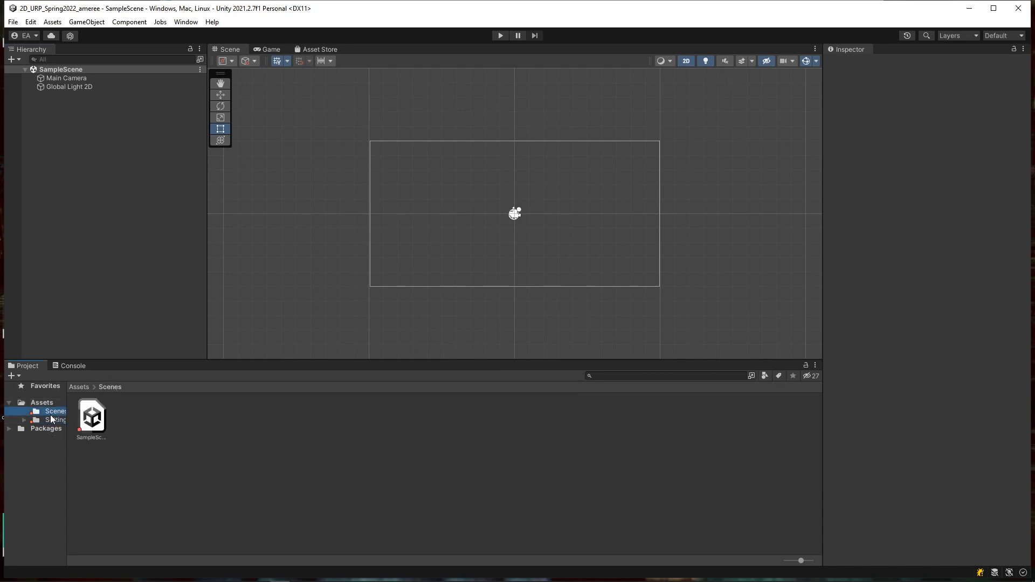
{"action": "left_click", "coordinate": [46, 404]}
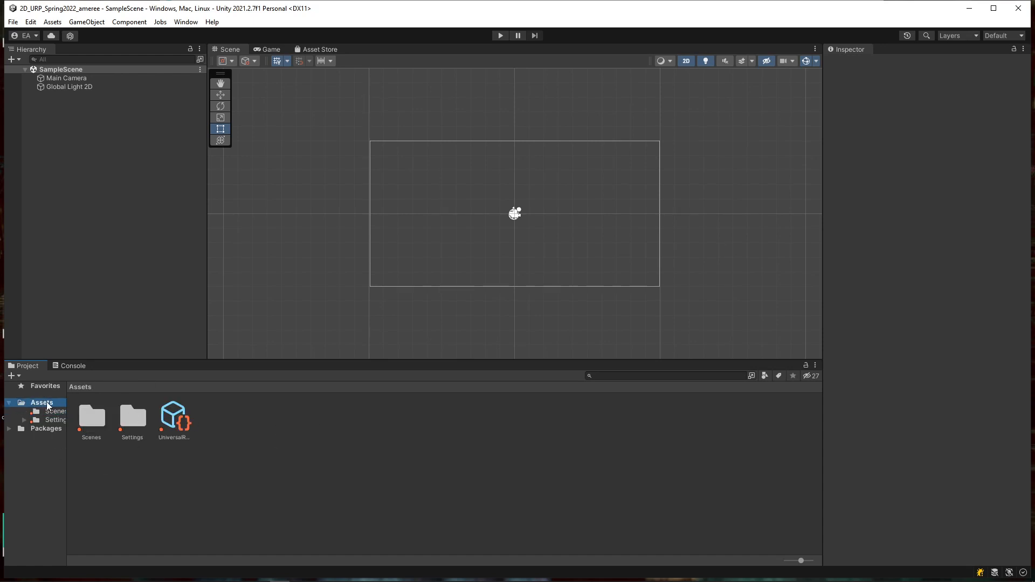
{"action": "right_click", "coordinate": [47, 405]}
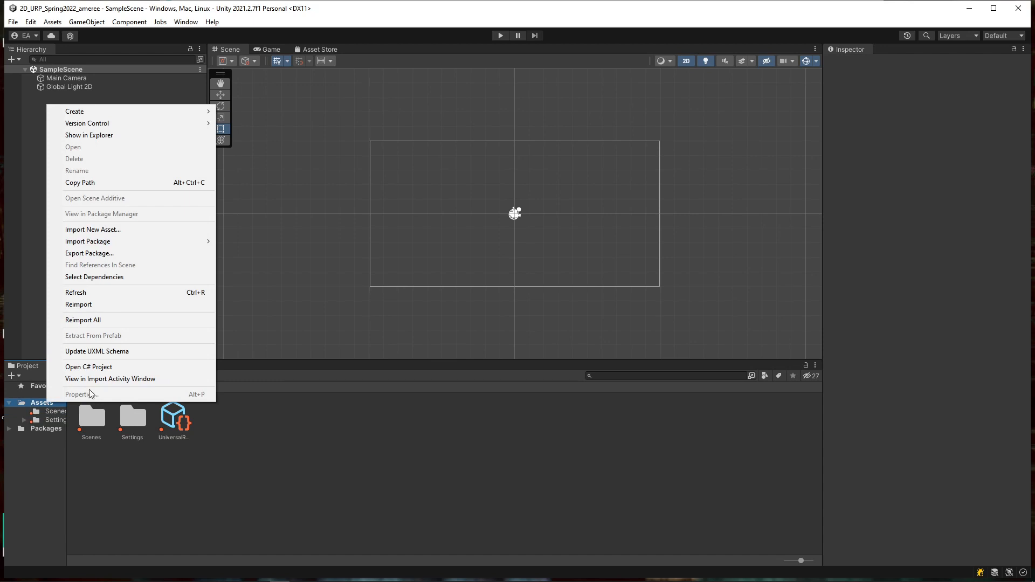
{"action": "mouse_move", "coordinate": [141, 123]}
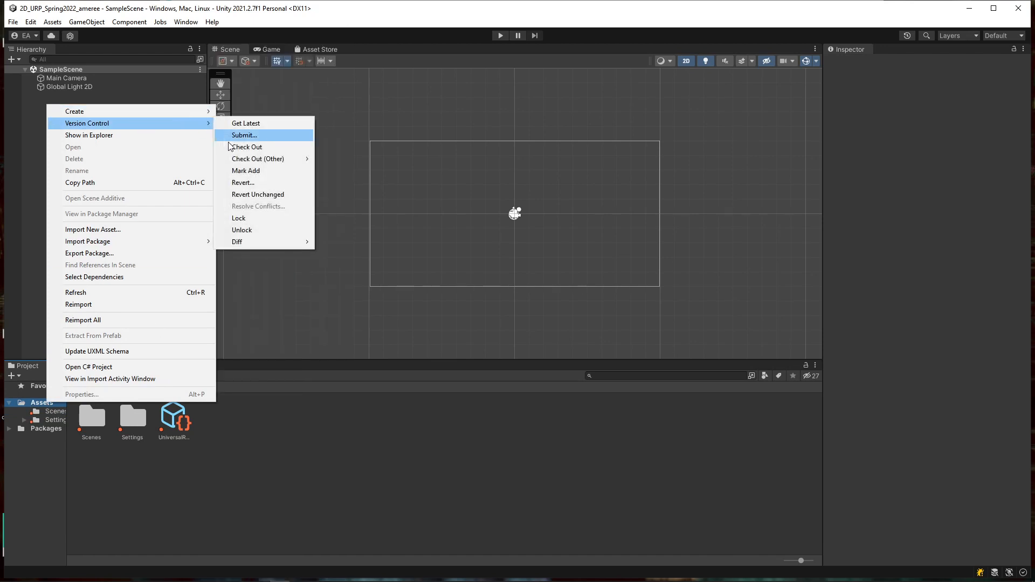
{"action": "left_click", "coordinate": [254, 135]}
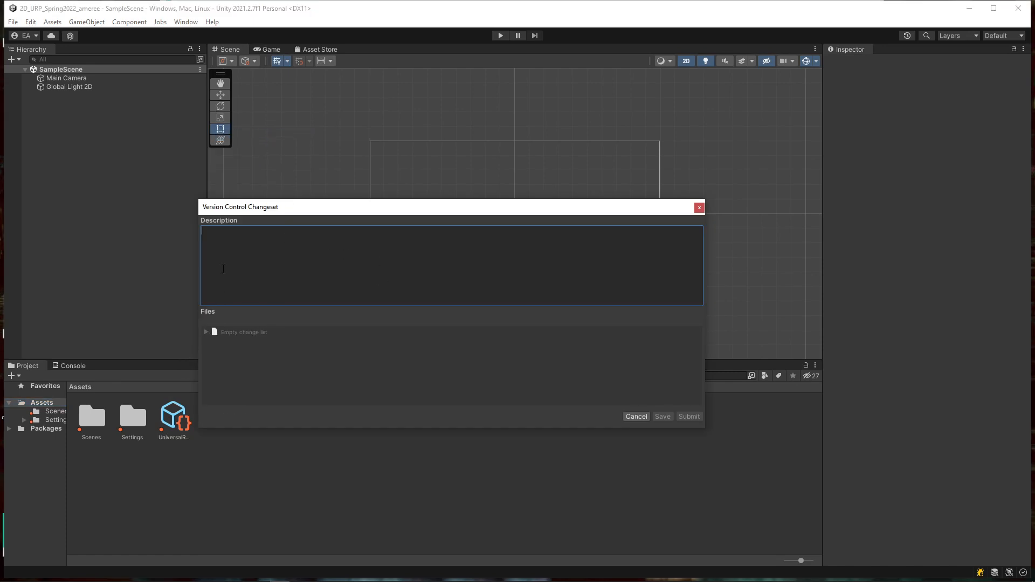
{"action": "left_click", "coordinate": [637, 417]}
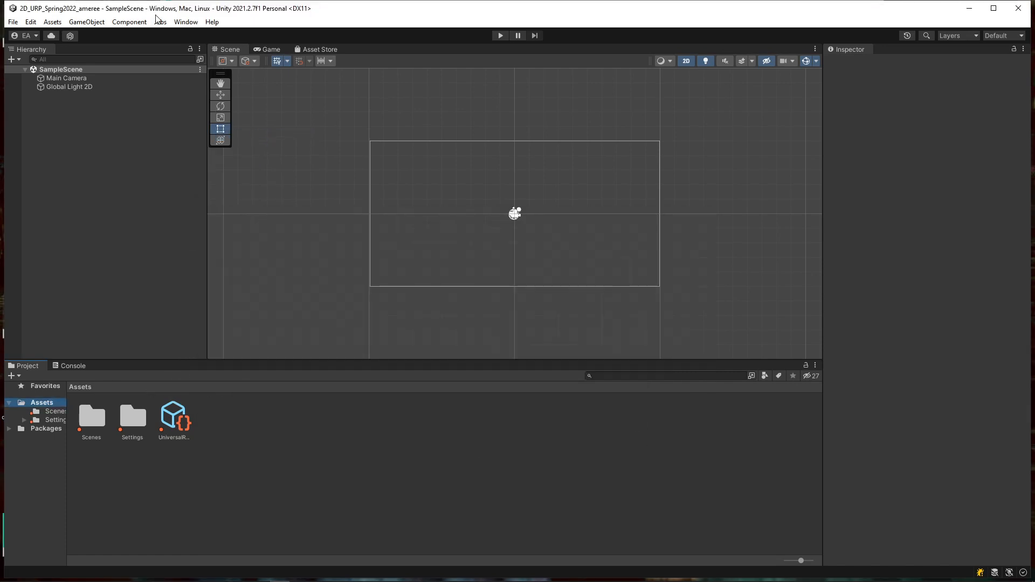
Step: Open the Version Control window from Window > Asset Management and move it lower
{"action": "left_click", "coordinate": [184, 22]}
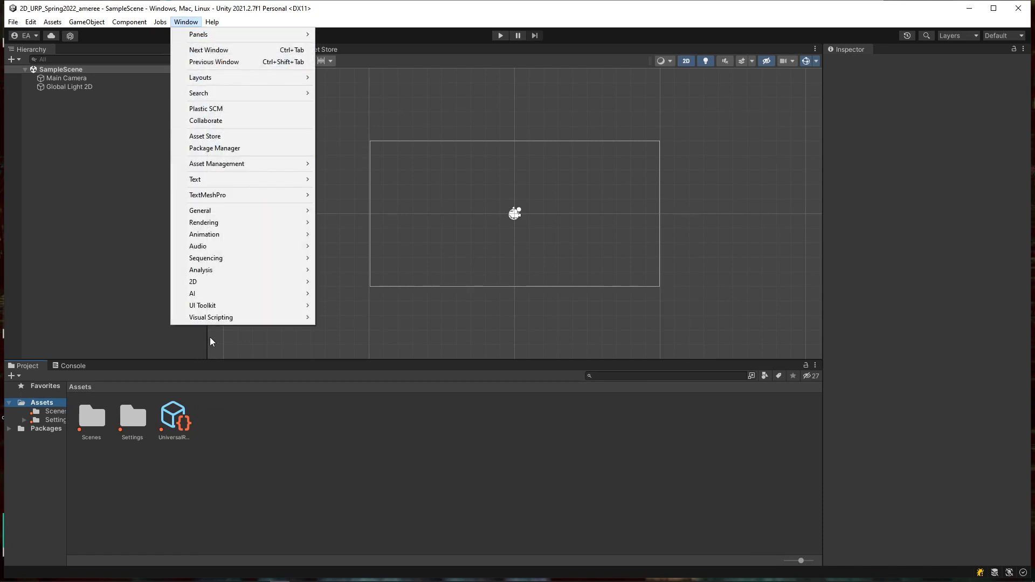
{"action": "mouse_move", "coordinate": [241, 164]}
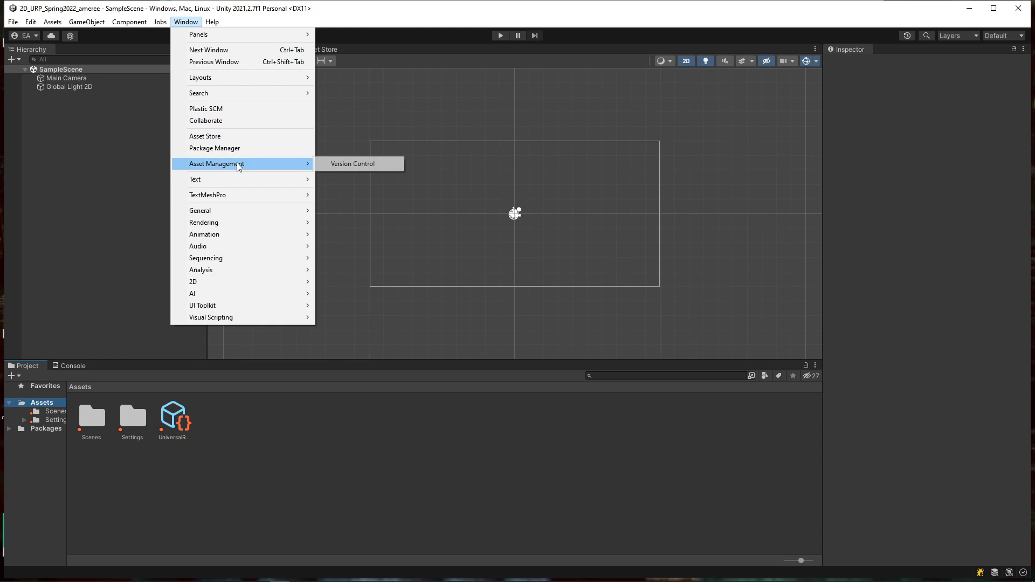
{"action": "left_click", "coordinate": [348, 164]}
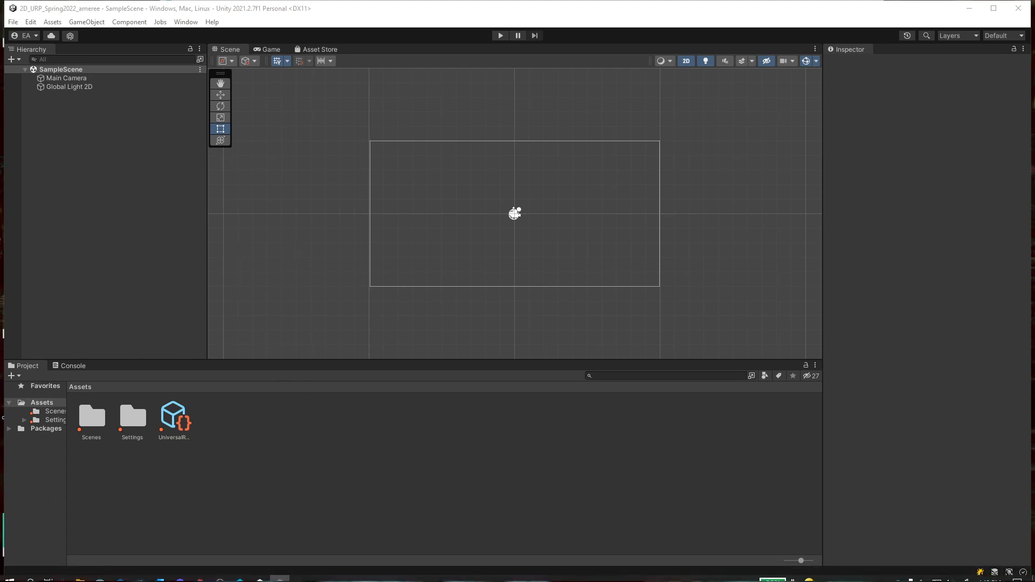
{"action": "left_click_drag", "start_coordinate": [445, 108], "coordinate": [432, 136]}
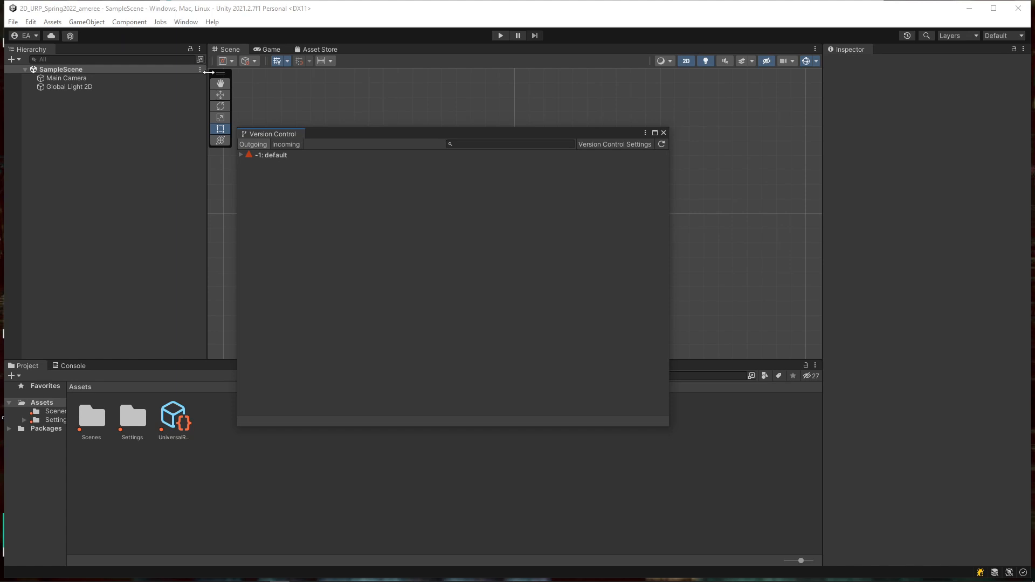
Step: Expand the -1: default changelist, check Incoming then Outgoing, and widen the window
{"action": "left_click", "coordinate": [240, 154]}
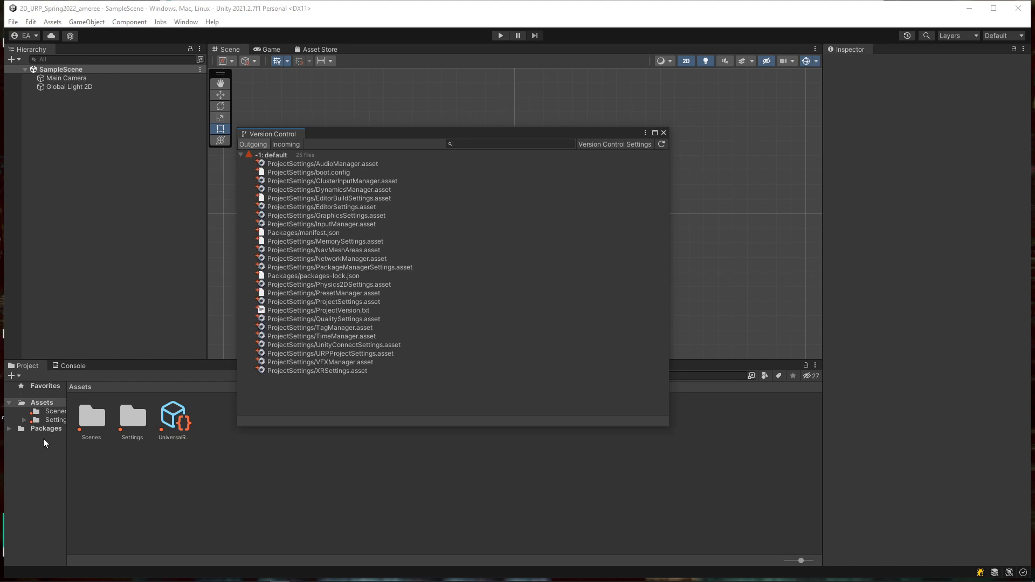
{"action": "left_click", "coordinate": [284, 144]}
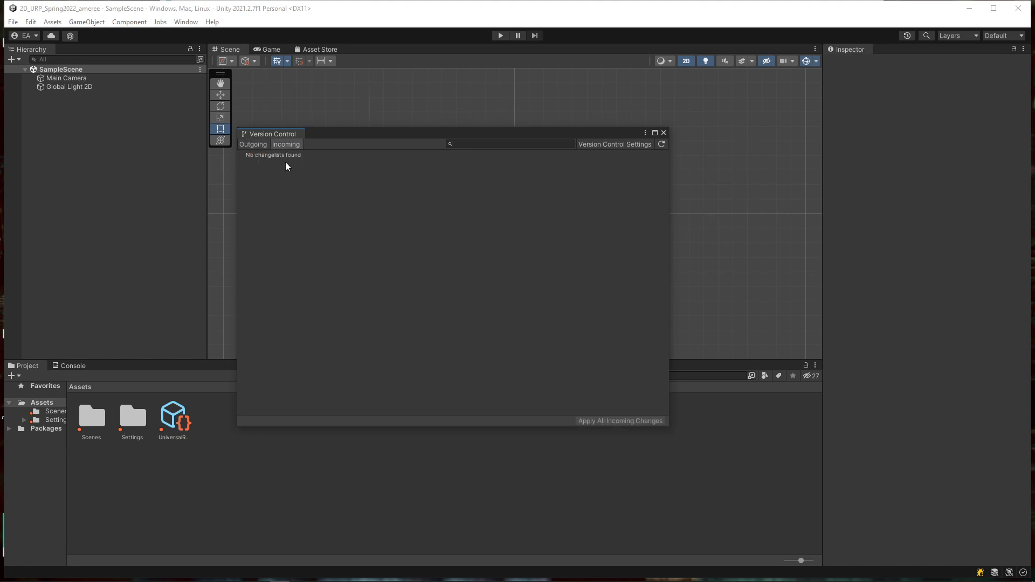
{"action": "left_click", "coordinate": [252, 145]}
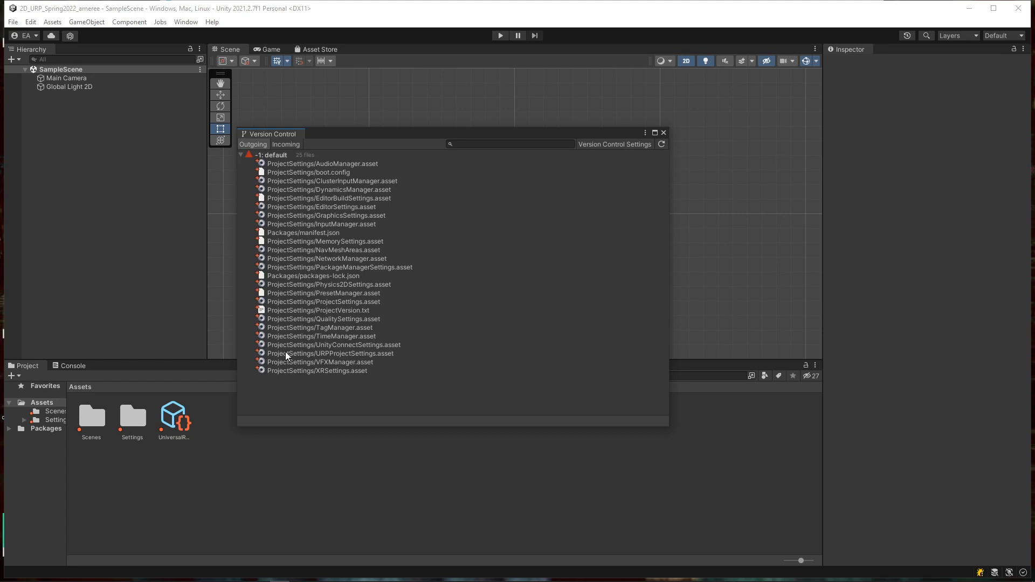
{"action": "left_click", "coordinate": [276, 155]}
{"action": "left_click", "coordinate": [241, 156]}
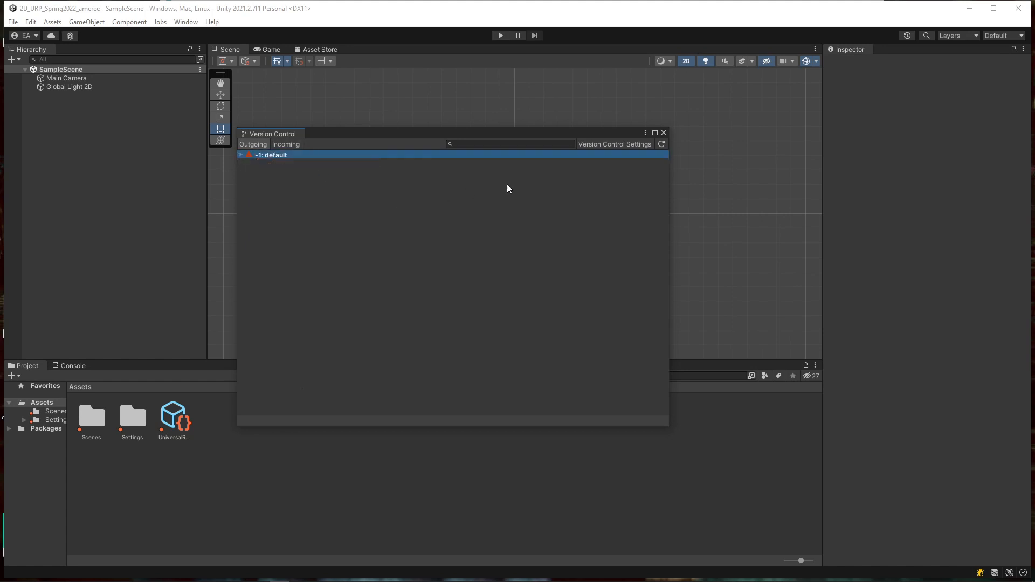
{"action": "left_click_drag", "start_coordinate": [671, 222], "coordinate": [785, 223]}
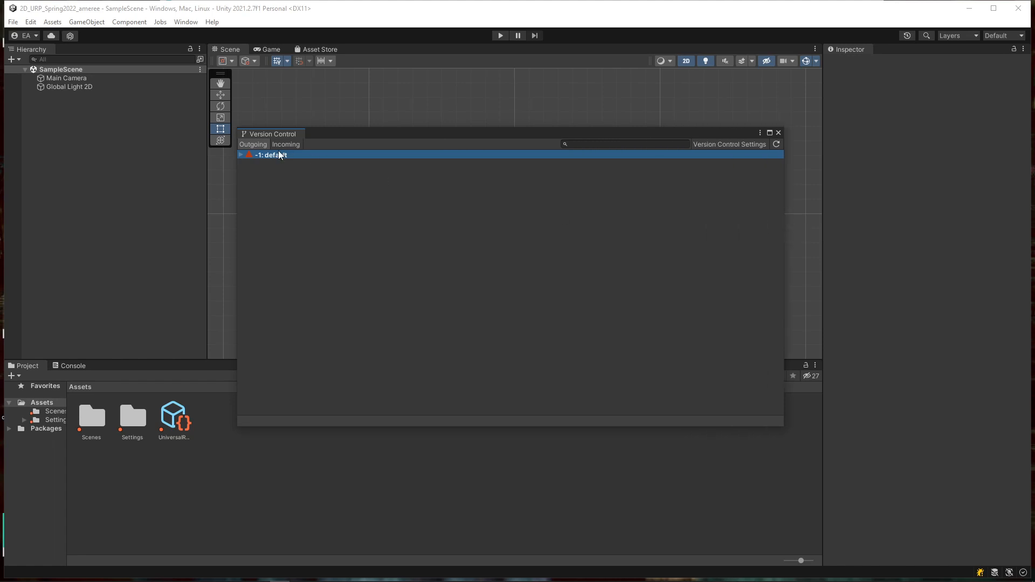
{"action": "left_click", "coordinate": [241, 155]}
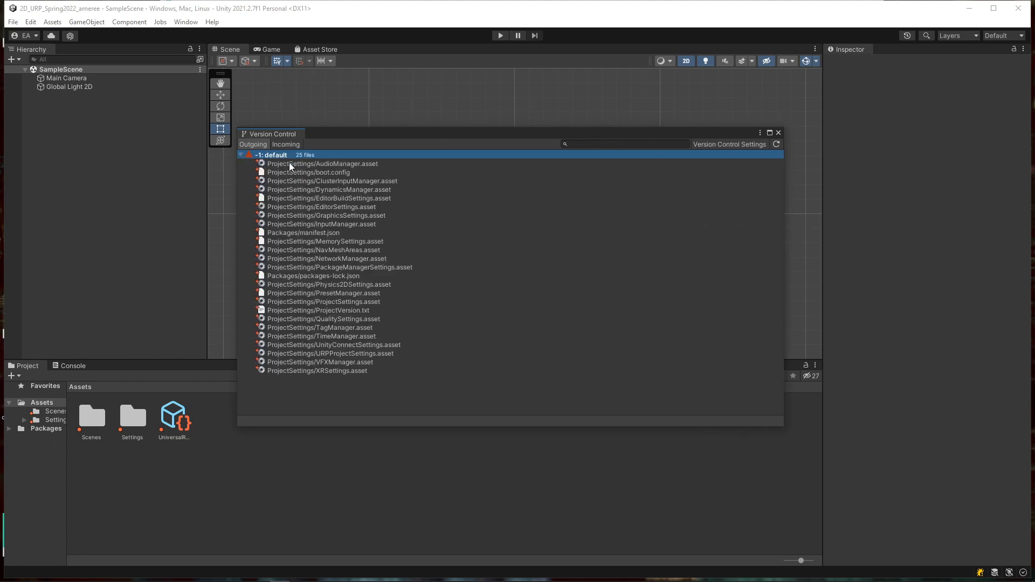
Step: Submit the default changelist as 'second submit all the files Unity thinks are important in the project'
{"action": "right_click", "coordinate": [273, 156]}
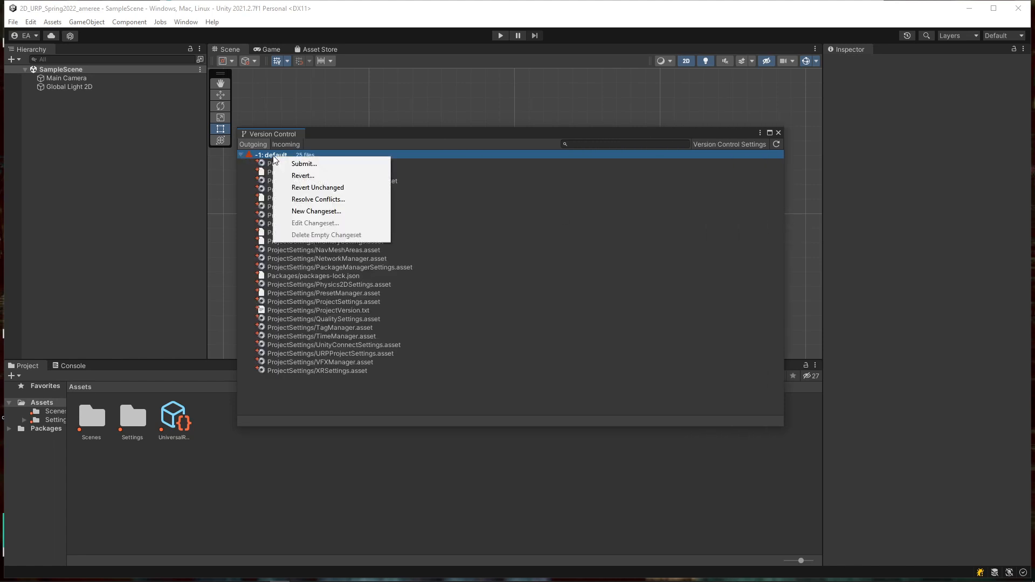
{"action": "left_click", "coordinate": [322, 160]}
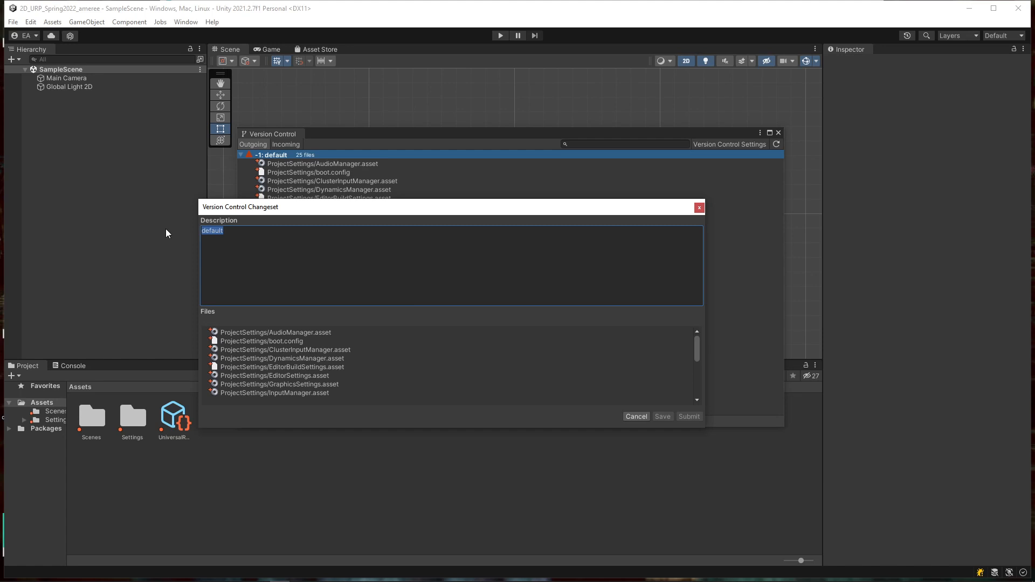
{"action": "type", "text": "second sub"}
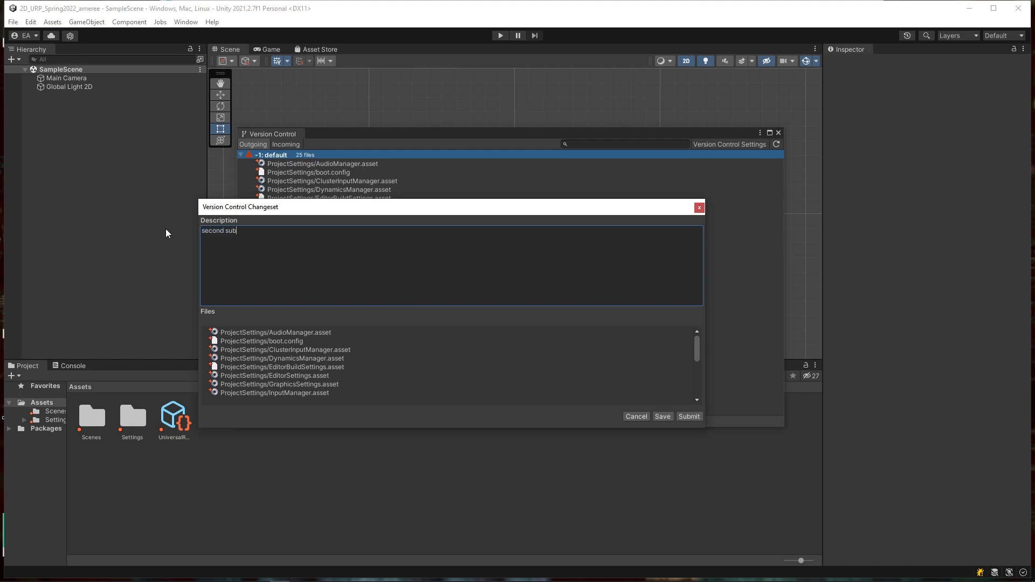
{"action": "type", "text": "mit all the files Unity thinks are important in the project!"}
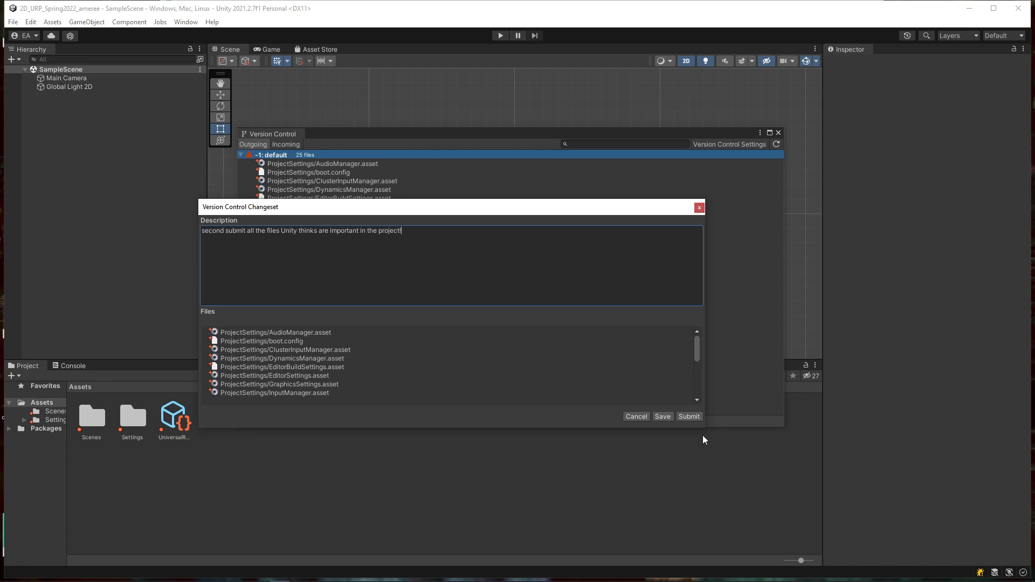
{"action": "left_click", "coordinate": [694, 418]}
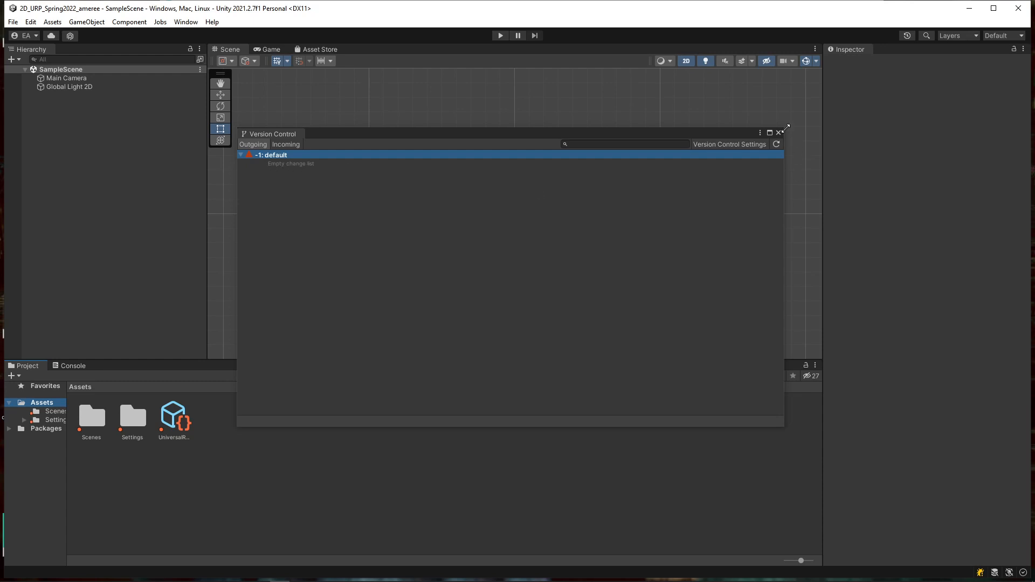
{"action": "left_click", "coordinate": [723, 143]}
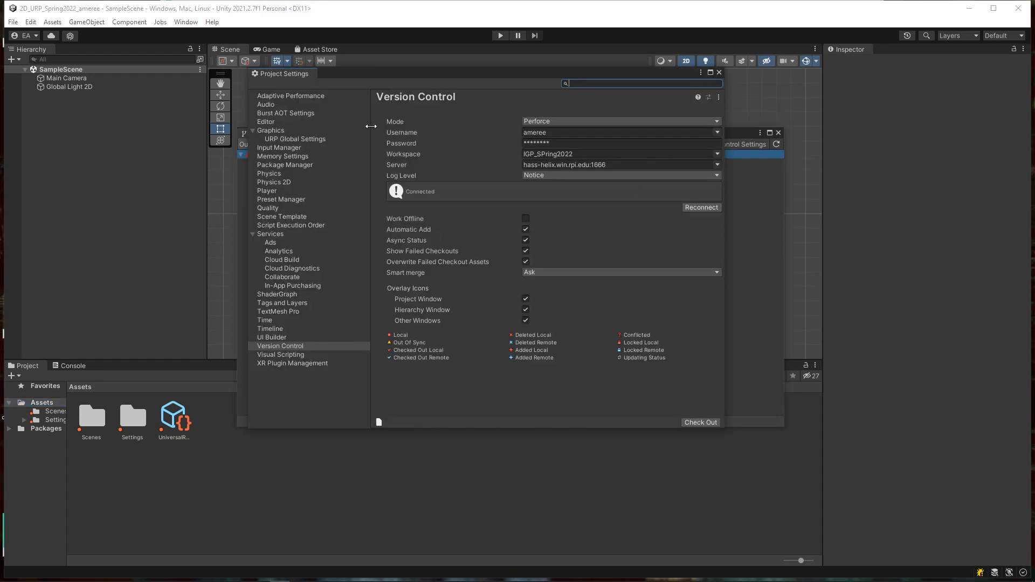
{"action": "left_click", "coordinate": [719, 73]}
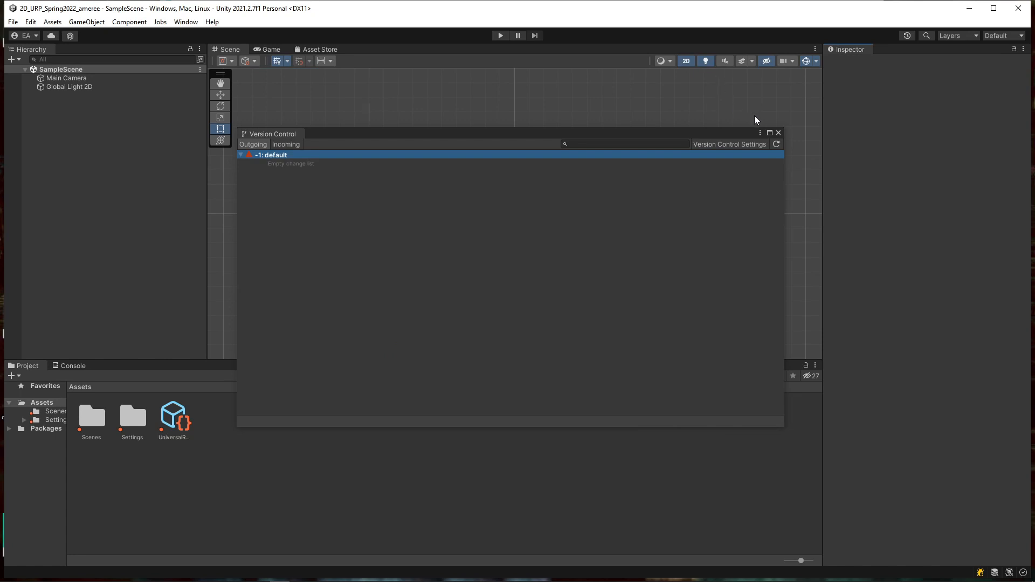
{"action": "left_click", "coordinate": [778, 133]}
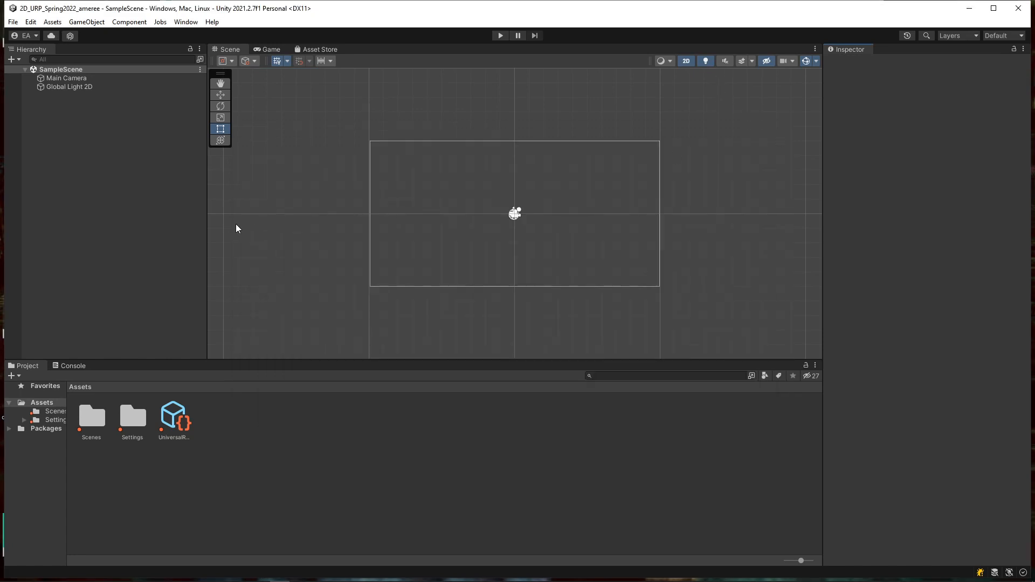
{"action": "left_click", "coordinate": [39, 402]}
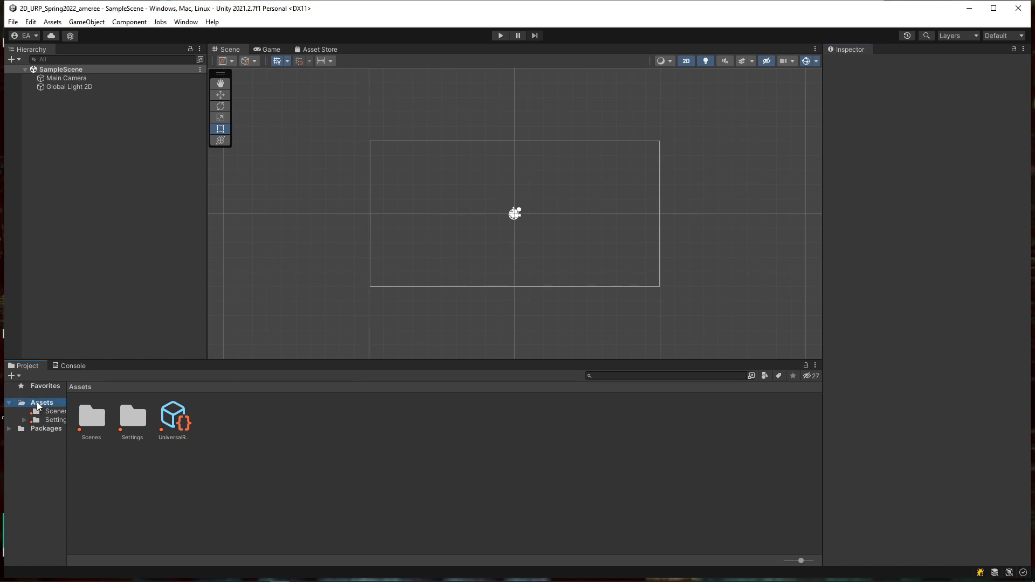
{"action": "left_click", "coordinate": [183, 22]}
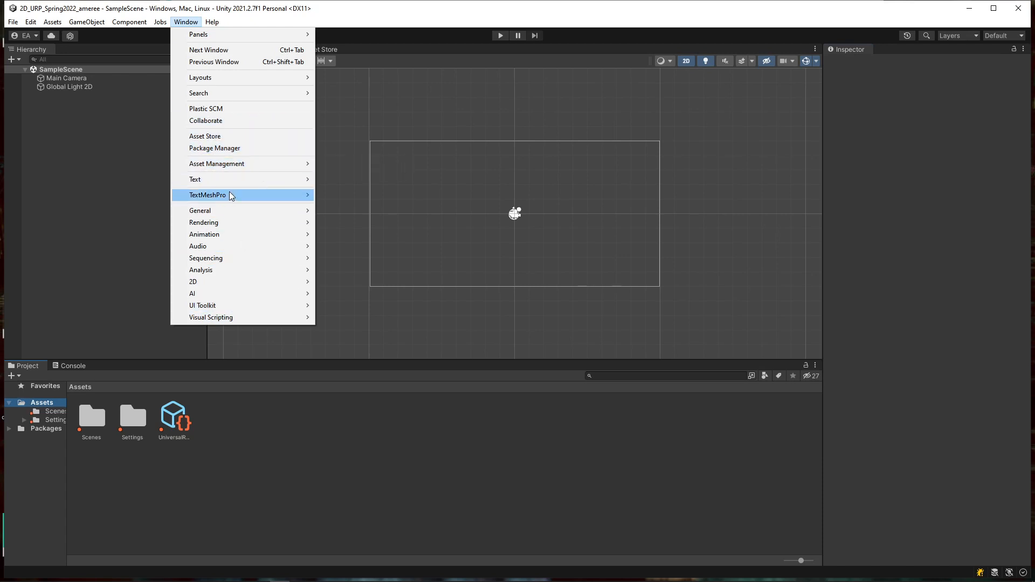
{"action": "mouse_move", "coordinate": [234, 166]}
{"action": "left_click", "coordinate": [335, 163]}
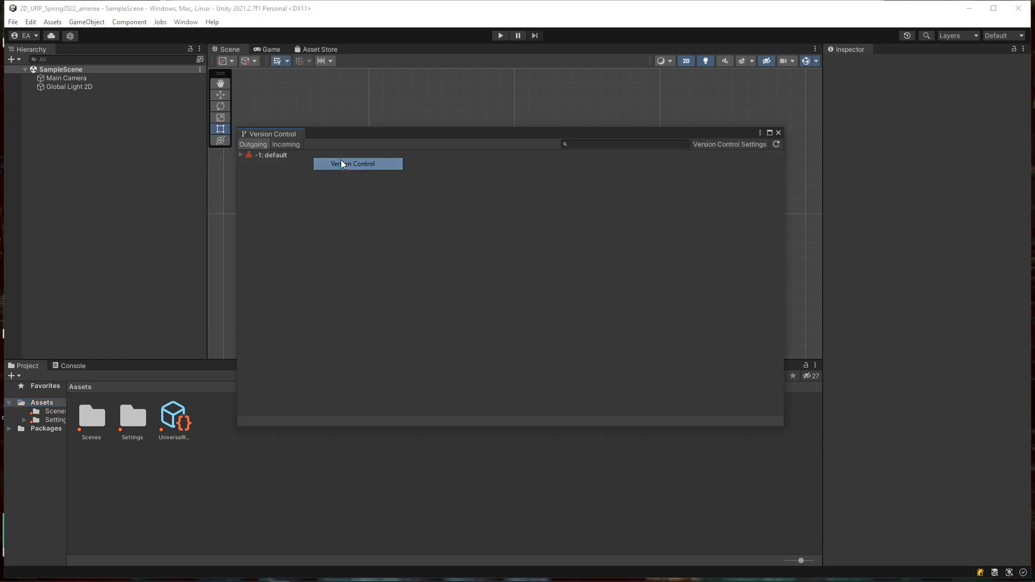
{"action": "left_click", "coordinate": [241, 155]}
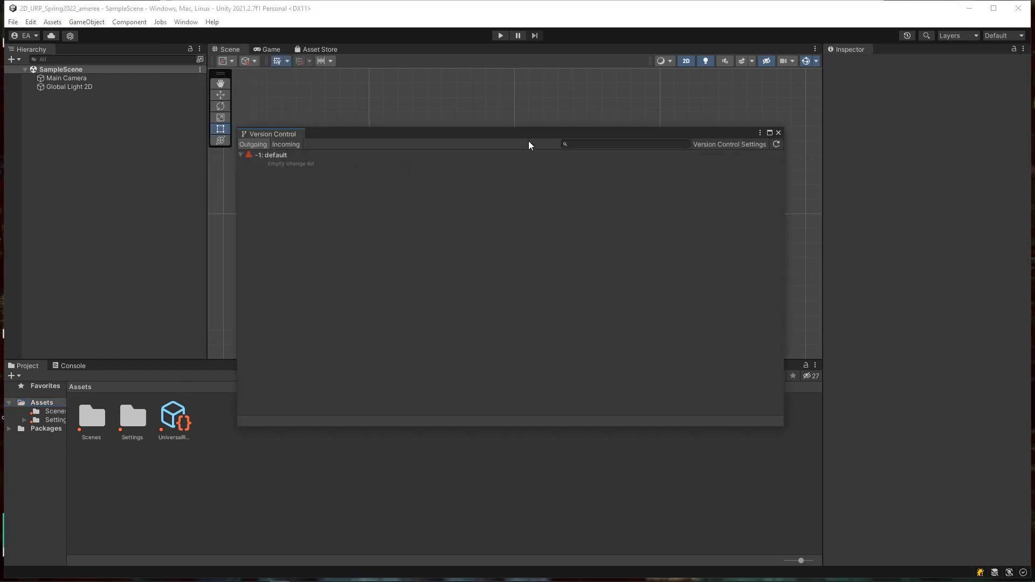
{"action": "left_click", "coordinate": [779, 133]}
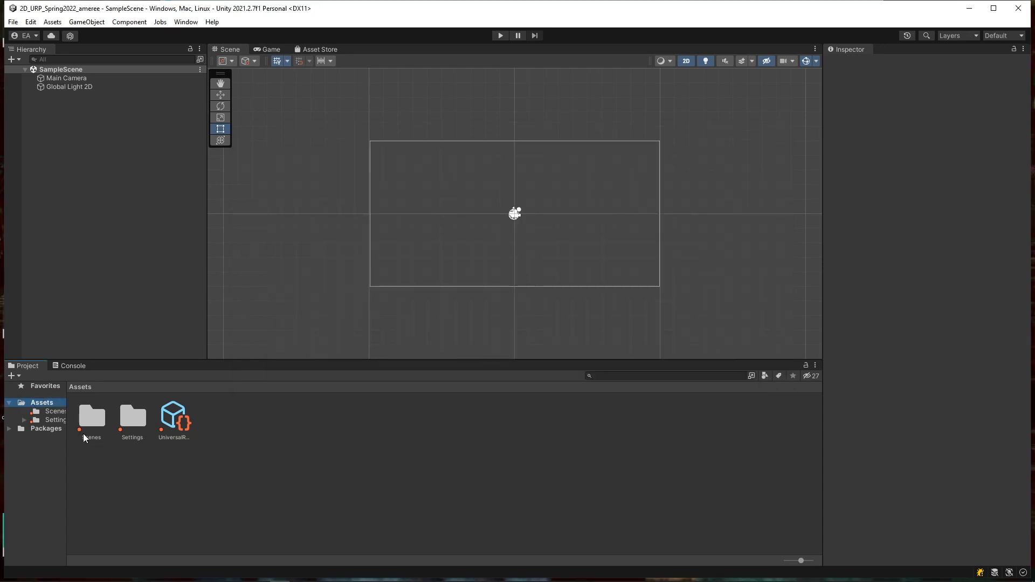
Step: Expand Settings and start a Version Control submission of the Assets folder
{"action": "left_click", "coordinate": [24, 421]}
{"action": "right_click", "coordinate": [40, 406]}
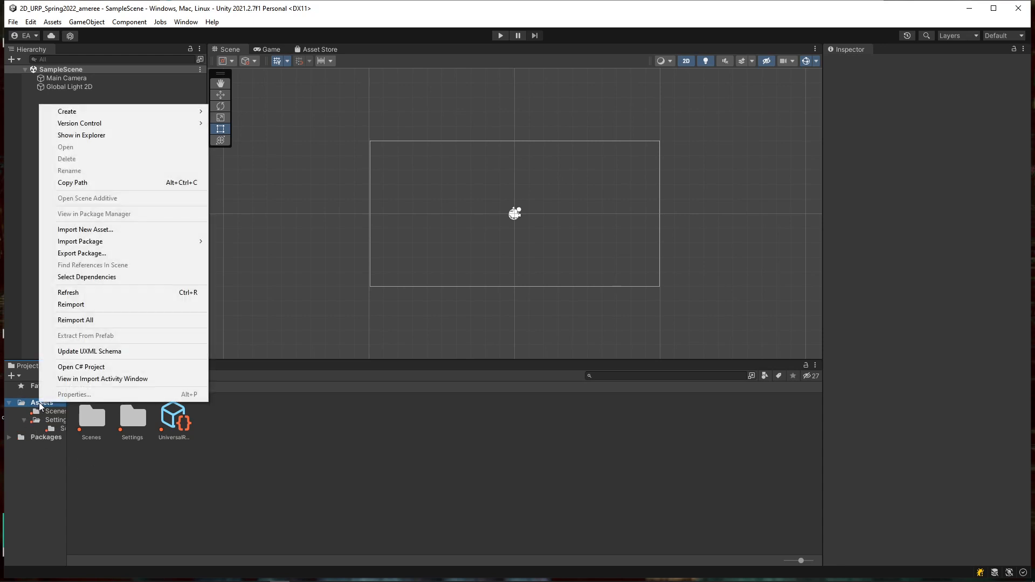
{"action": "mouse_move", "coordinate": [116, 121]}
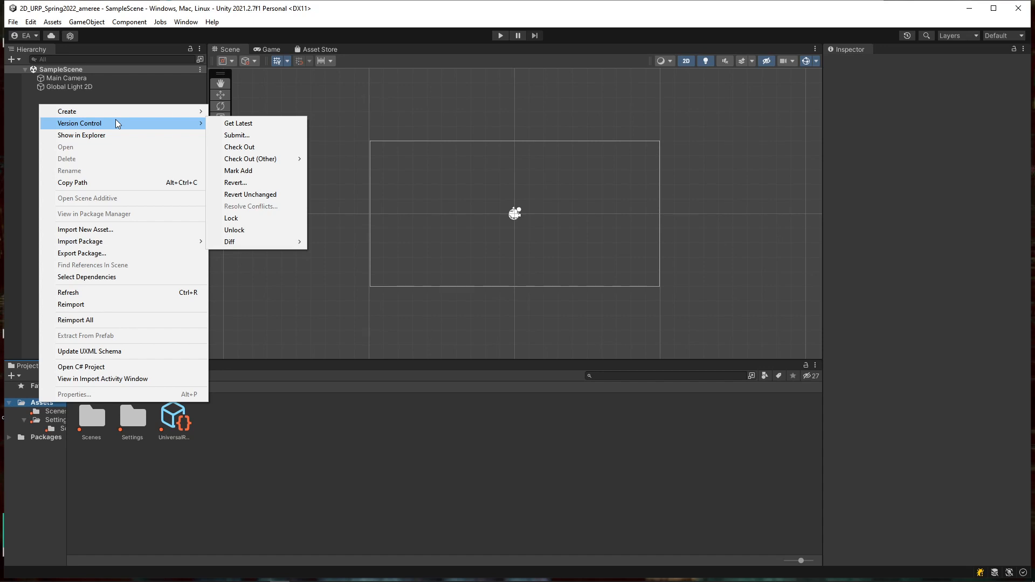
{"action": "left_click", "coordinate": [261, 137]}
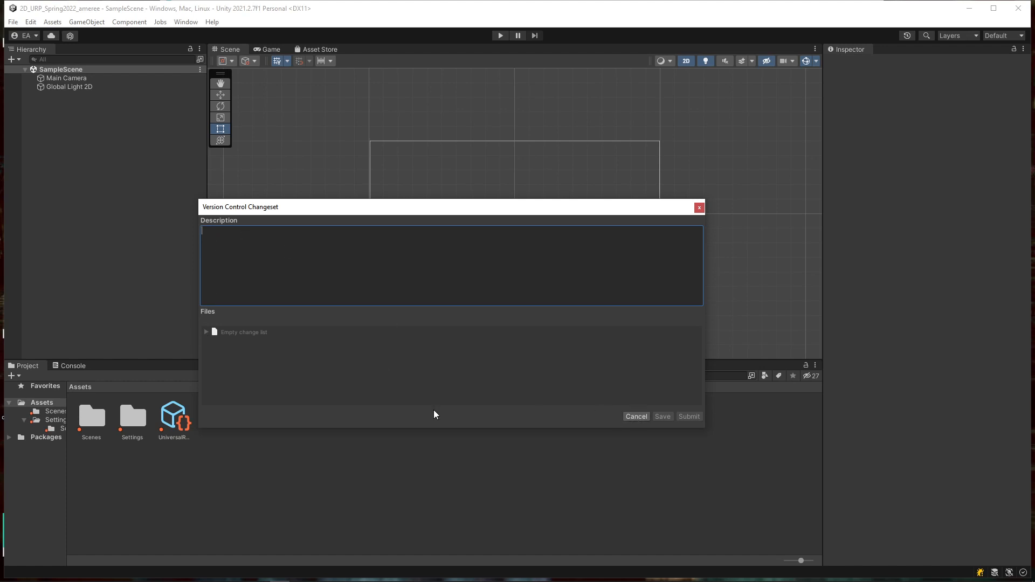
Step: Cancel the empty changeset and browse the Settings and Scenes folders
{"action": "left_click", "coordinate": [636, 417]}
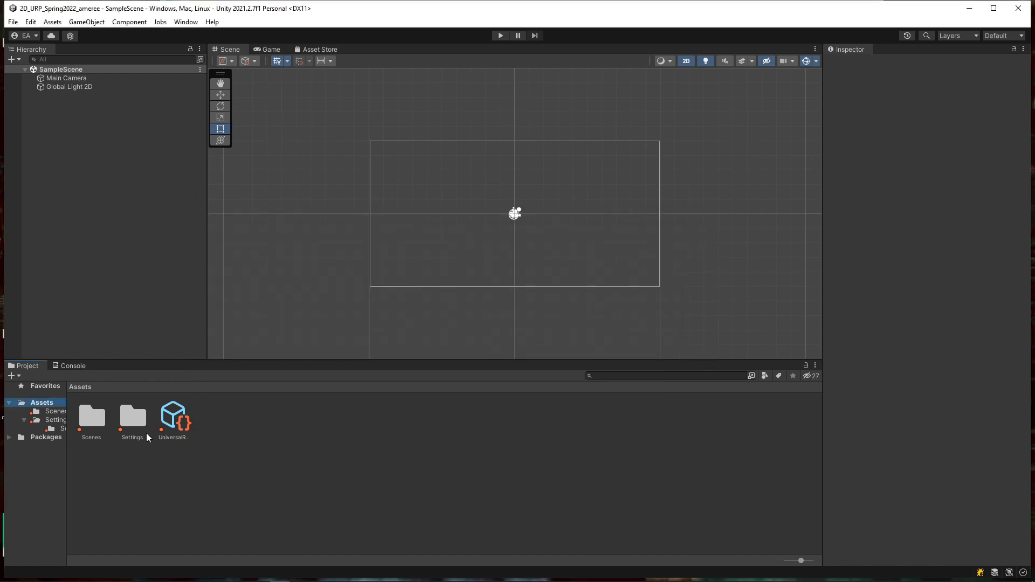
{"action": "left_click", "coordinate": [92, 418]}
{"action": "left_click", "coordinate": [28, 421]}
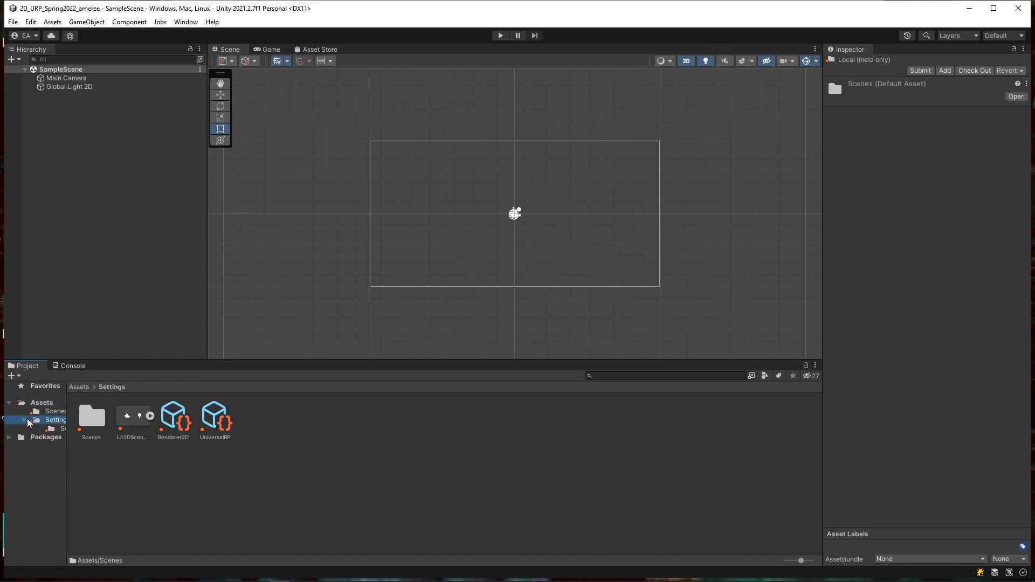
{"action": "left_click", "coordinate": [59, 429]}
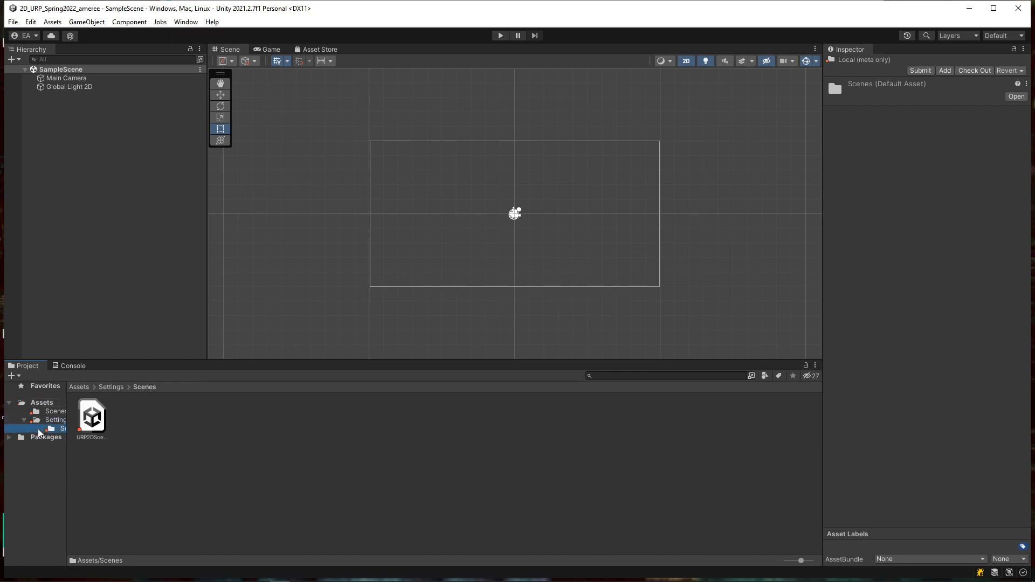
{"action": "left_click", "coordinate": [43, 420]}
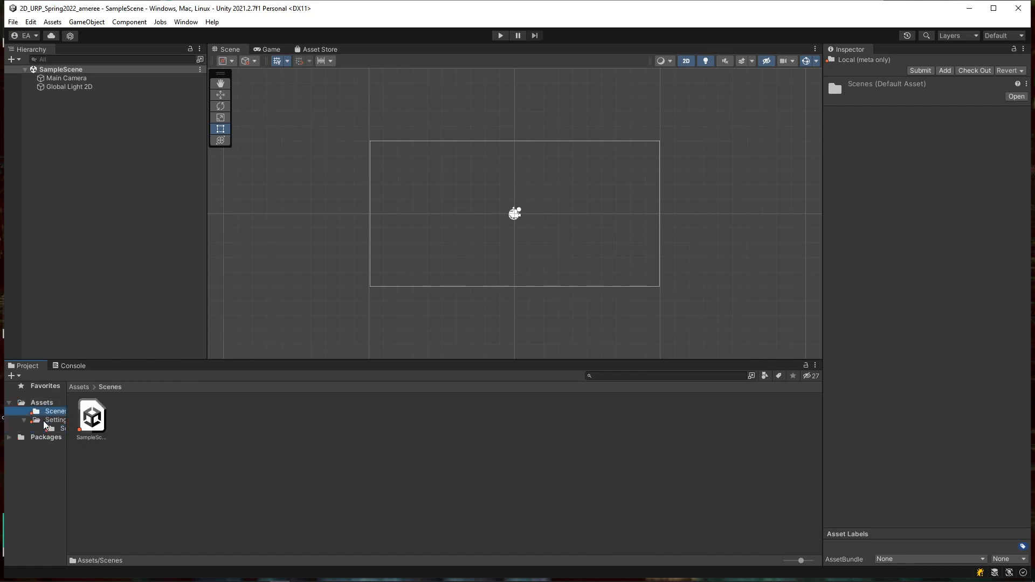
{"action": "left_click", "coordinate": [46, 411]}
Step: Check the Assets folder's Version Control menu and select the URP global settings asset
{"action": "left_click", "coordinate": [43, 404]}
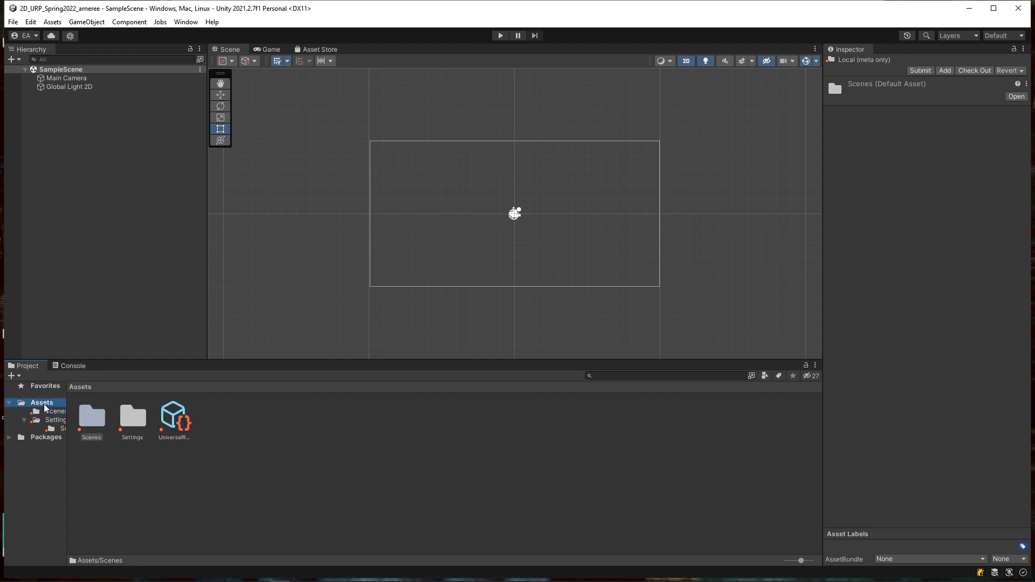
{"action": "right_click", "coordinate": [45, 403]}
{"action": "mouse_move", "coordinate": [115, 124]}
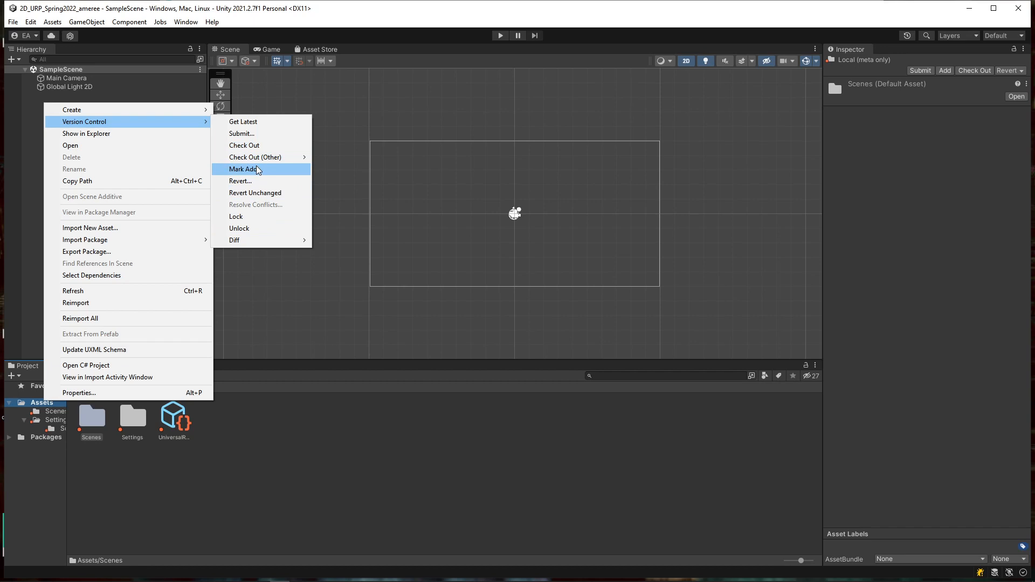
{"action": "left_click", "coordinate": [72, 436]}
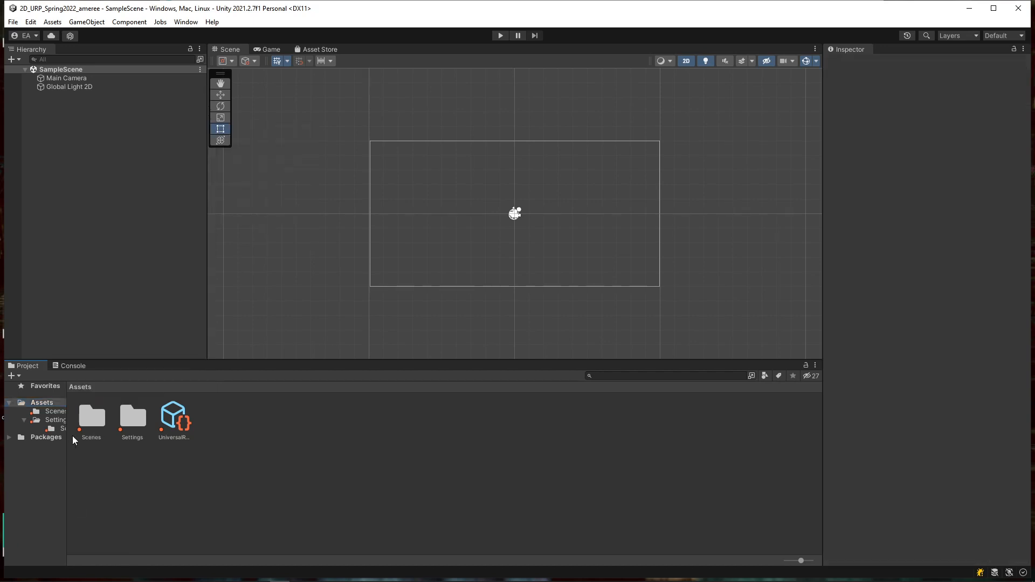
{"action": "left_click", "coordinate": [125, 415]}
{"action": "left_click", "coordinate": [174, 418]}
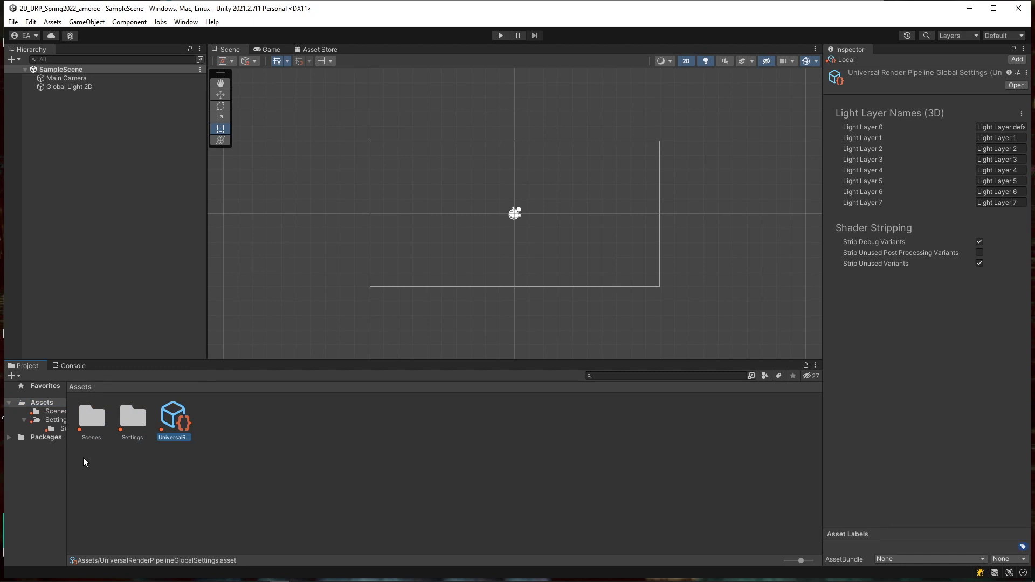
Step: Mark the Assets folder contents for add to Perforce via Version Control > Mark Add
{"action": "left_click", "coordinate": [46, 404]}
{"action": "right_click", "coordinate": [38, 400]}
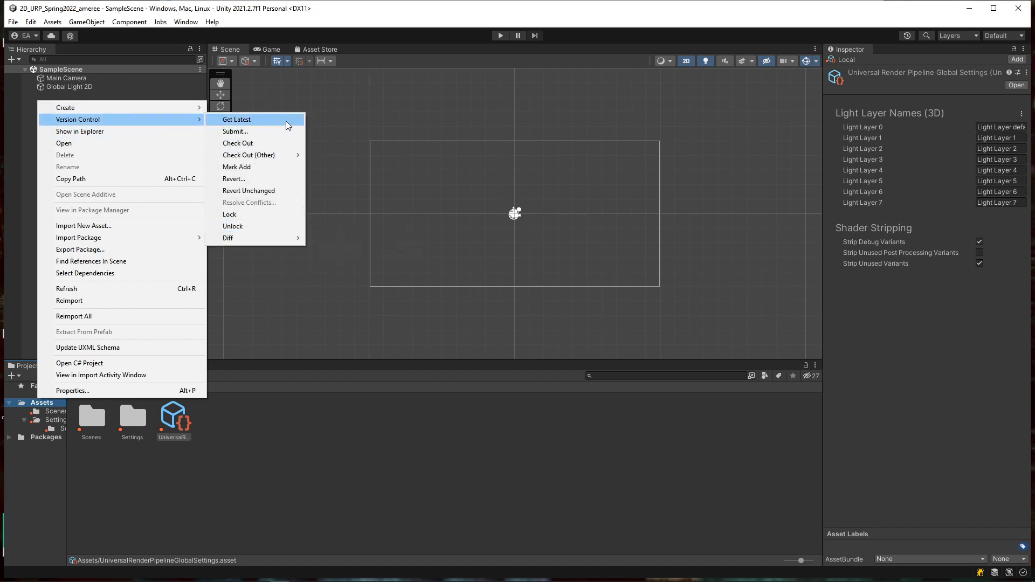
{"action": "left_click", "coordinate": [273, 169]}
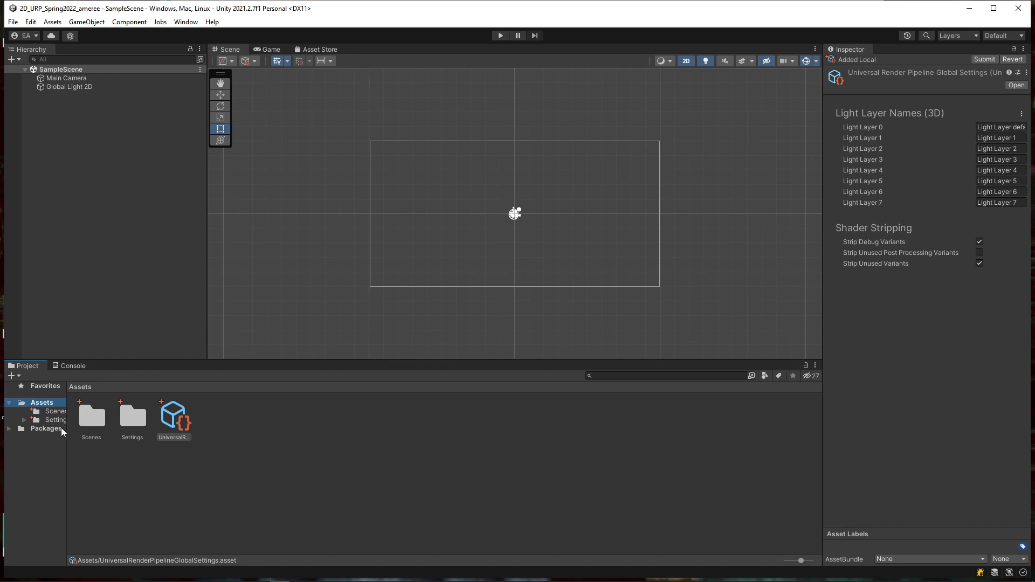
{"action": "right_click", "coordinate": [25, 407]}
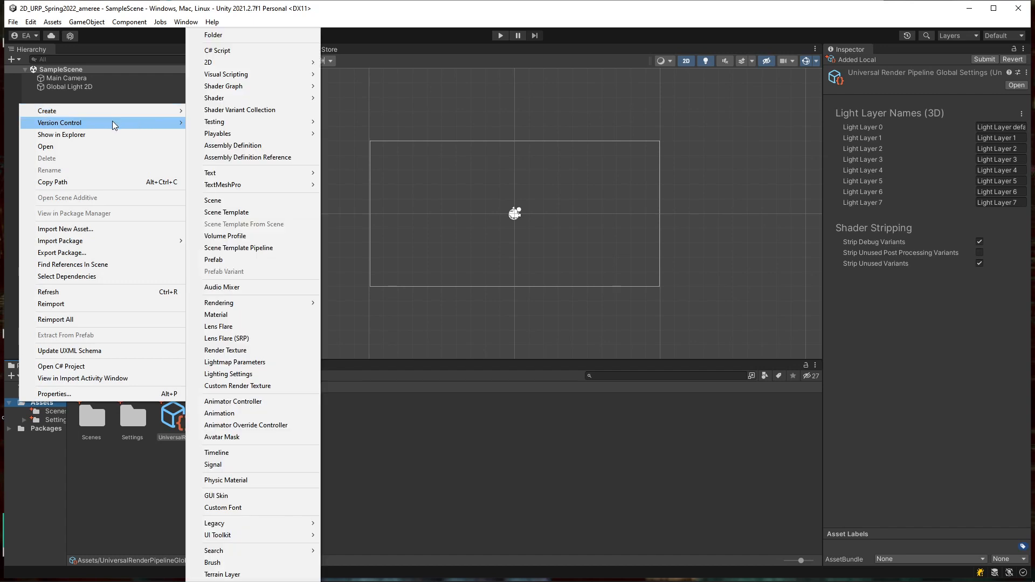
{"action": "mouse_move", "coordinate": [128, 125]}
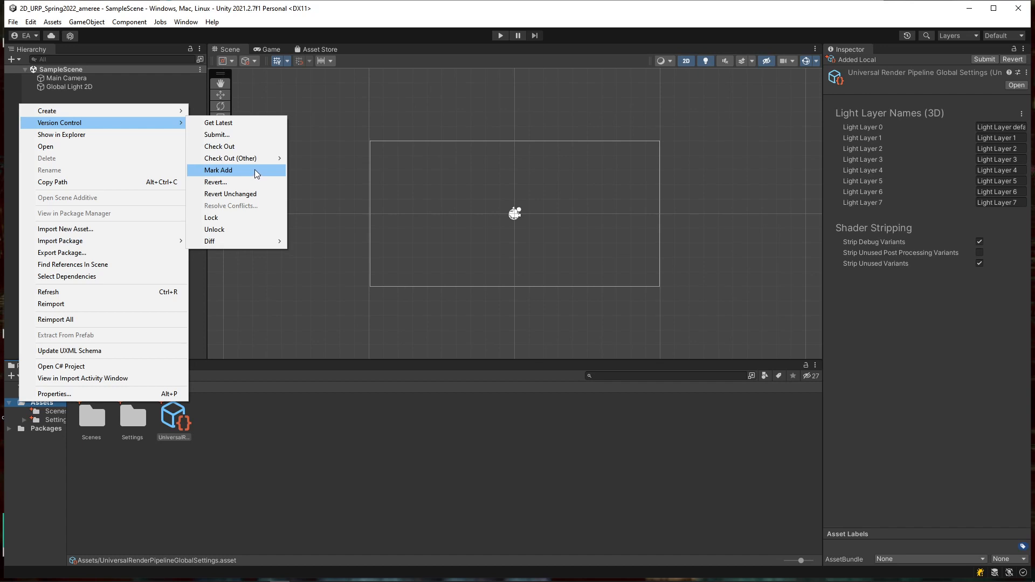
{"action": "left_click", "coordinate": [275, 491]}
{"action": "right_click", "coordinate": [36, 406]}
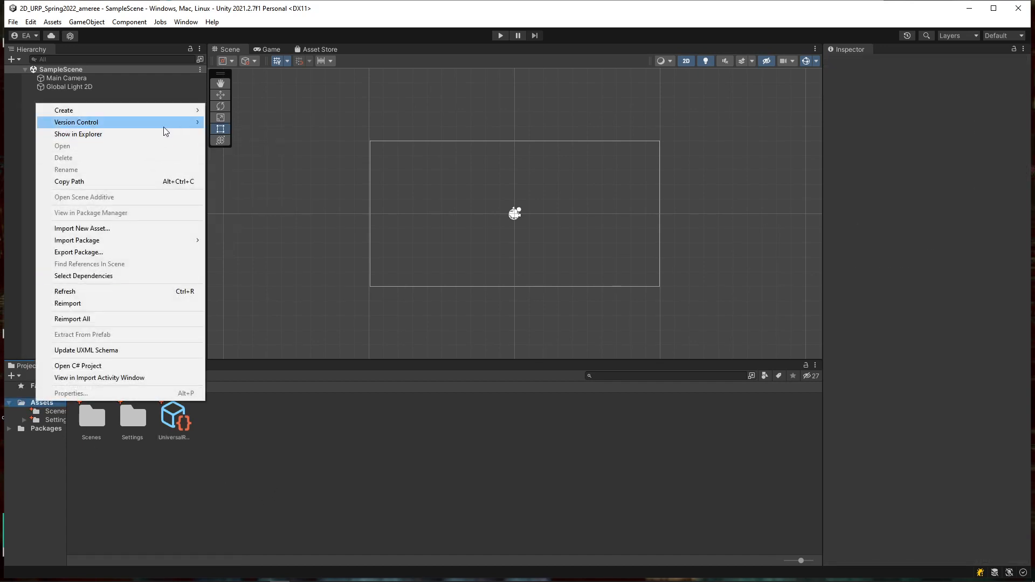
{"action": "mouse_move", "coordinate": [163, 127]}
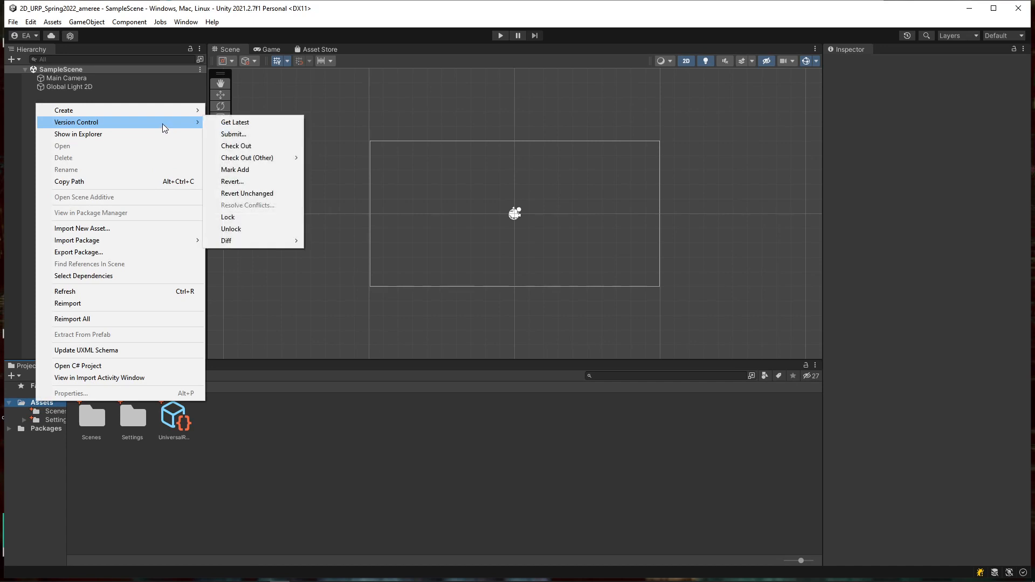
{"action": "left_click", "coordinate": [268, 169]}
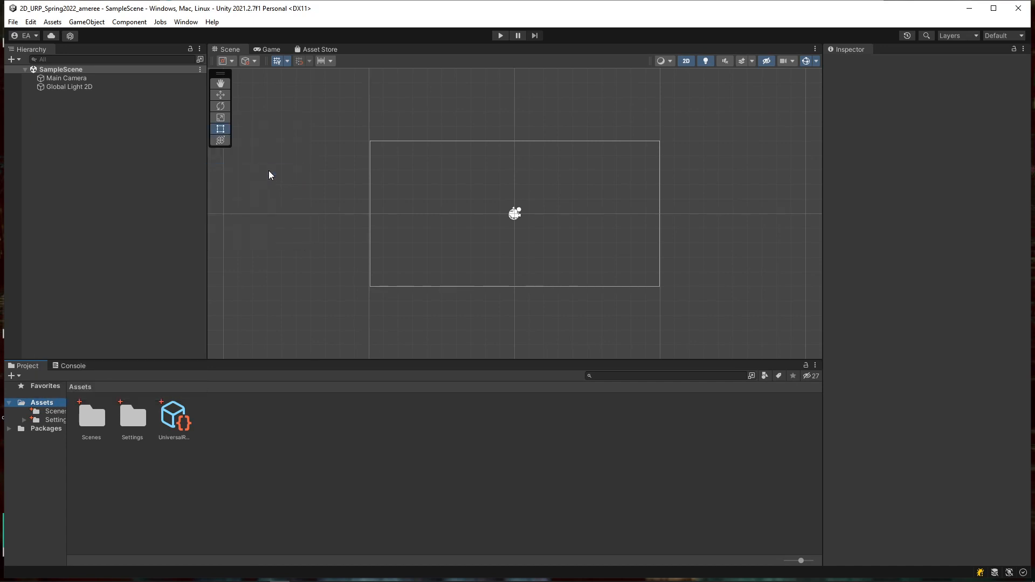
{"action": "right_click", "coordinate": [42, 403]}
Step: Submit the marked Assets files as 'all the files taht belong specifically to our project'
{"action": "mouse_move", "coordinate": [138, 118]}
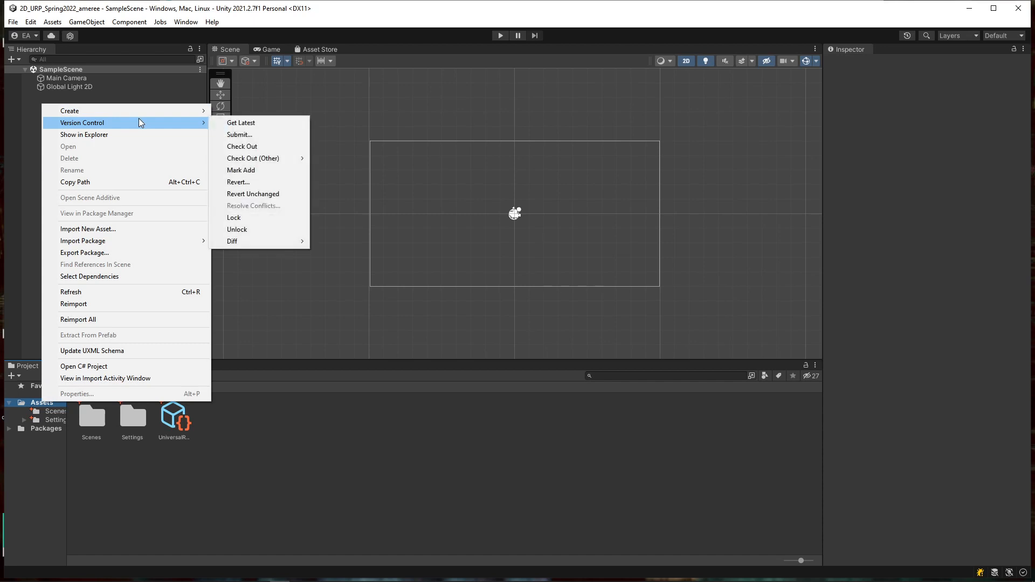
{"action": "left_click", "coordinate": [286, 138]}
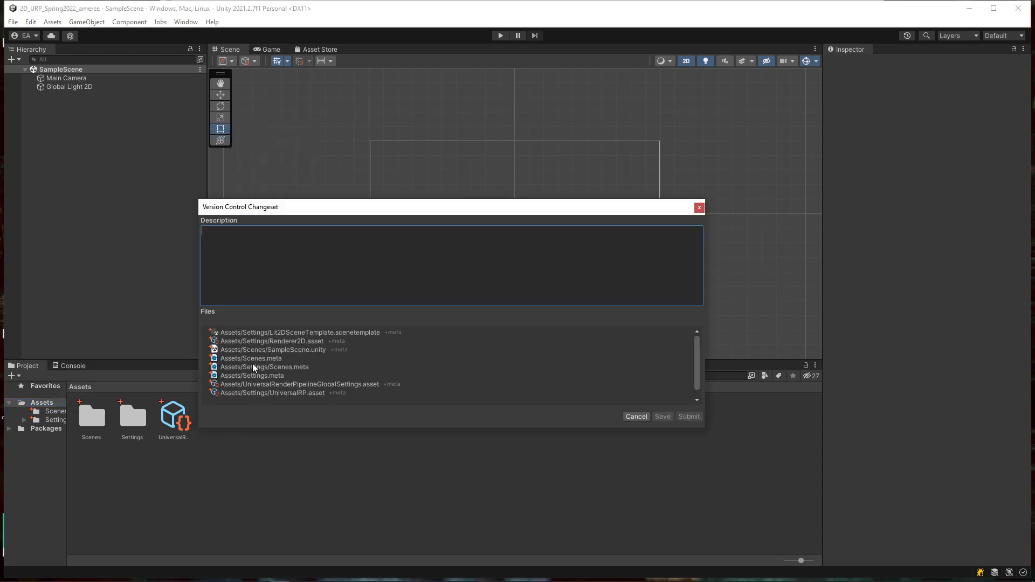
{"action": "type", "text": "all the files taht belong specificall"}
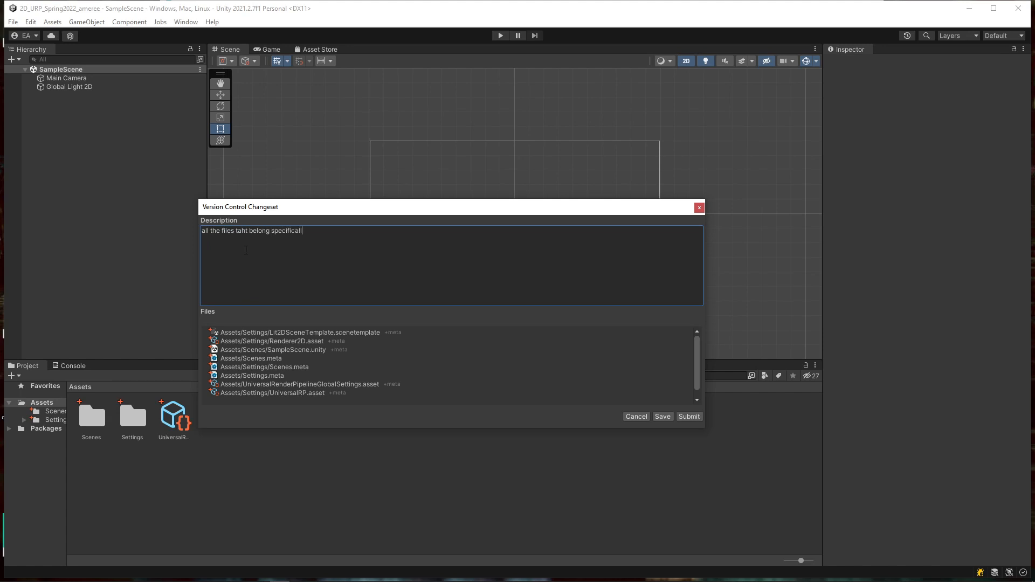
{"action": "type", "text": "y to our project"}
{"action": "left_click", "coordinate": [689, 416]}
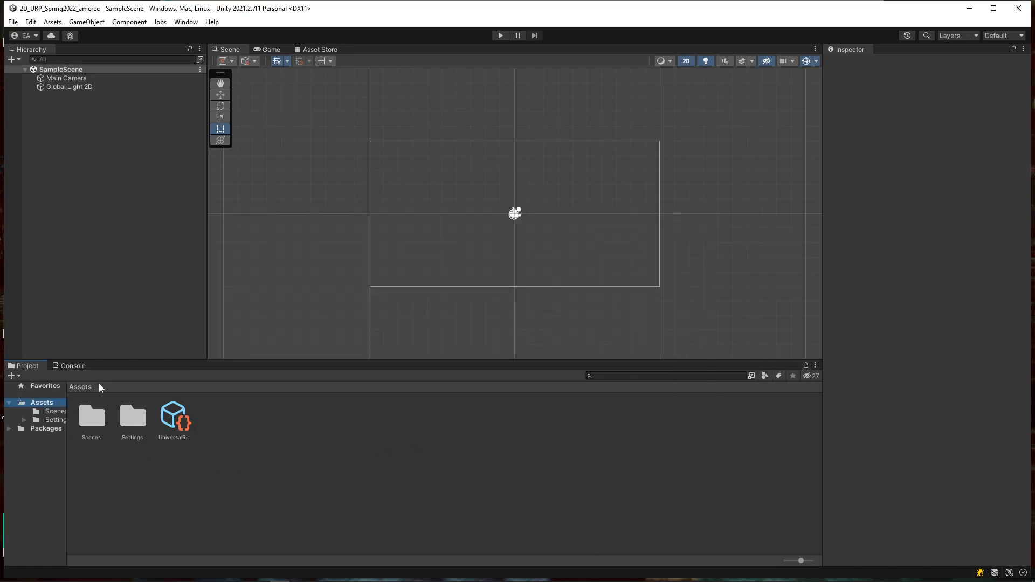
Step: Add a new Circle sprite to SampleScene
{"action": "left_click", "coordinate": [24, 421]}
{"action": "left_click", "coordinate": [56, 429]}
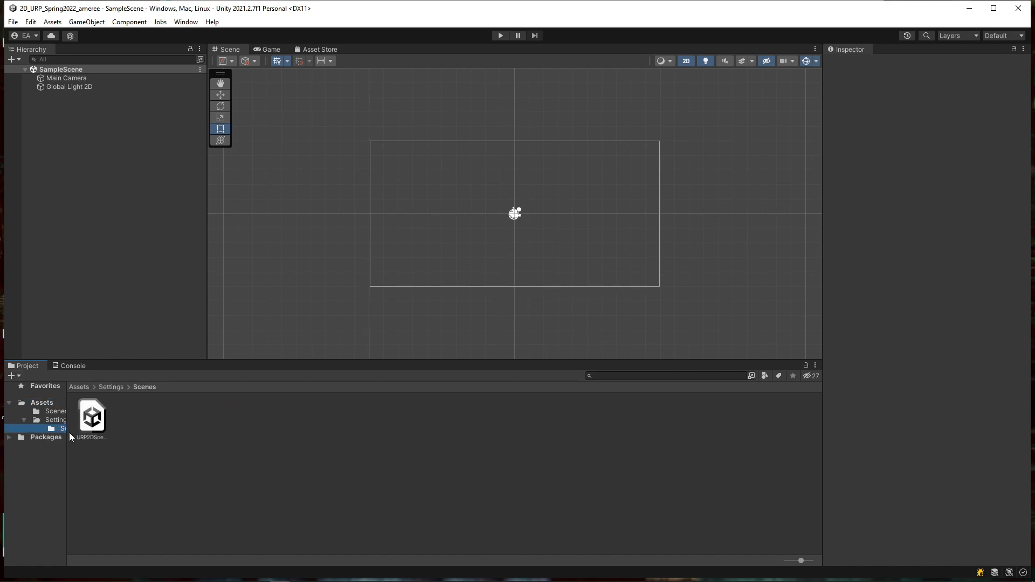
{"action": "left_click", "coordinate": [41, 403]}
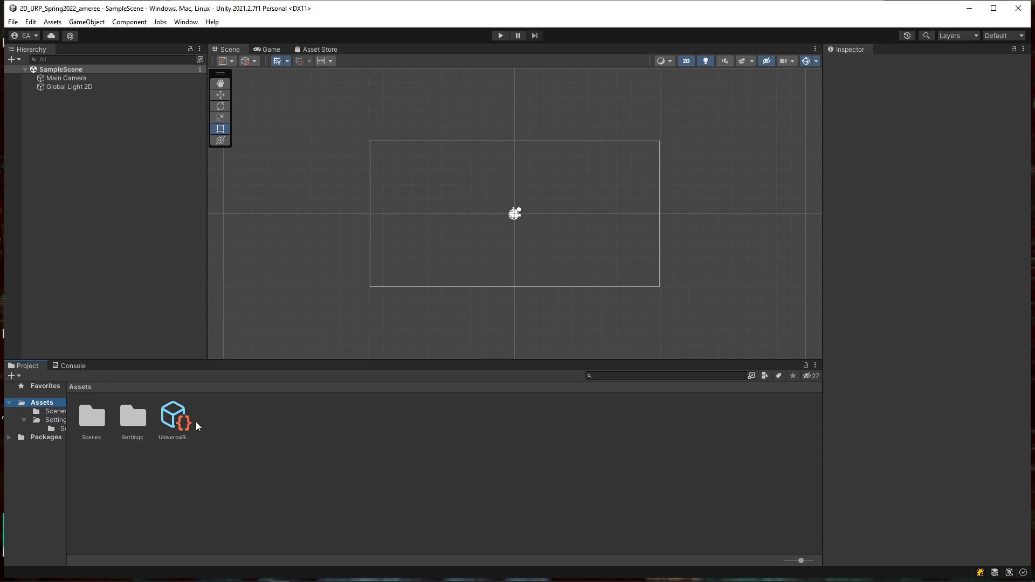
{"action": "right_click", "coordinate": [60, 127]}
{"action": "mouse_move", "coordinate": [105, 280]}
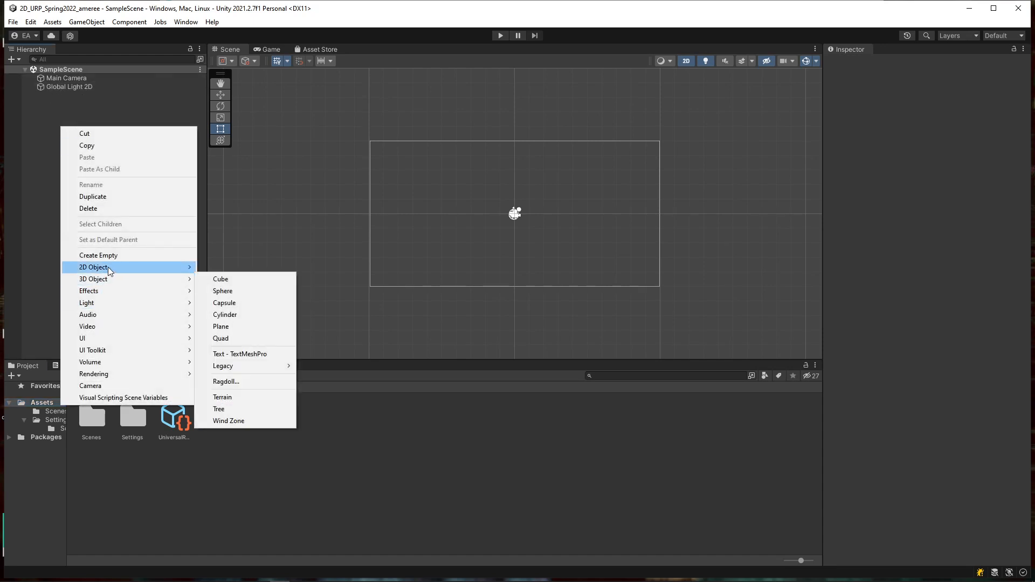
{"action": "mouse_move", "coordinate": [243, 270]}
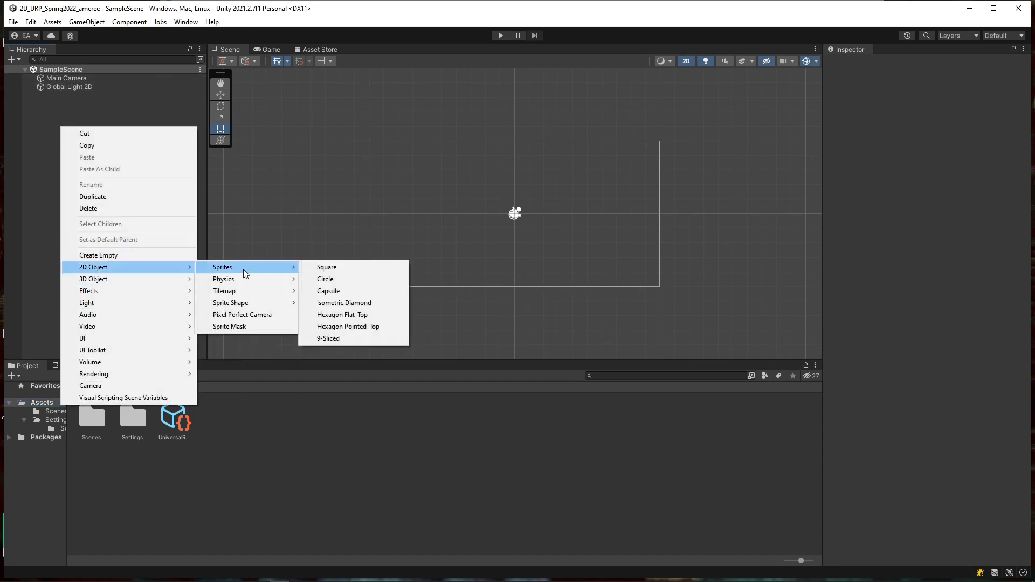
{"action": "left_click", "coordinate": [336, 280]}
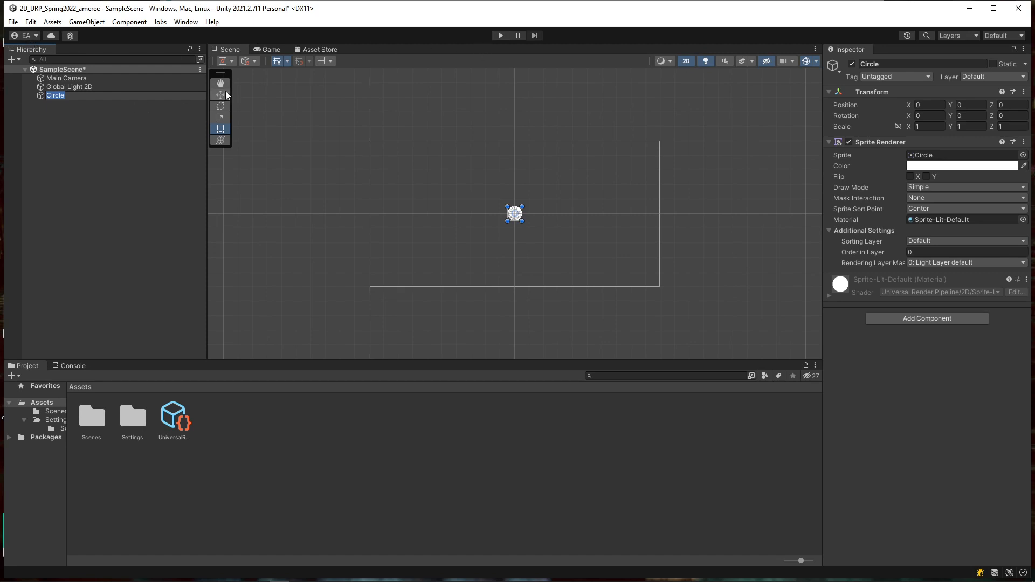
Step: Move the Circle up and right to about X 3.78, Y 2.41, then deselect it
{"action": "left_click_drag", "start_coordinate": [221, 73], "coordinate": [218, 65]}
{"action": "left_click", "coordinate": [243, 60]}
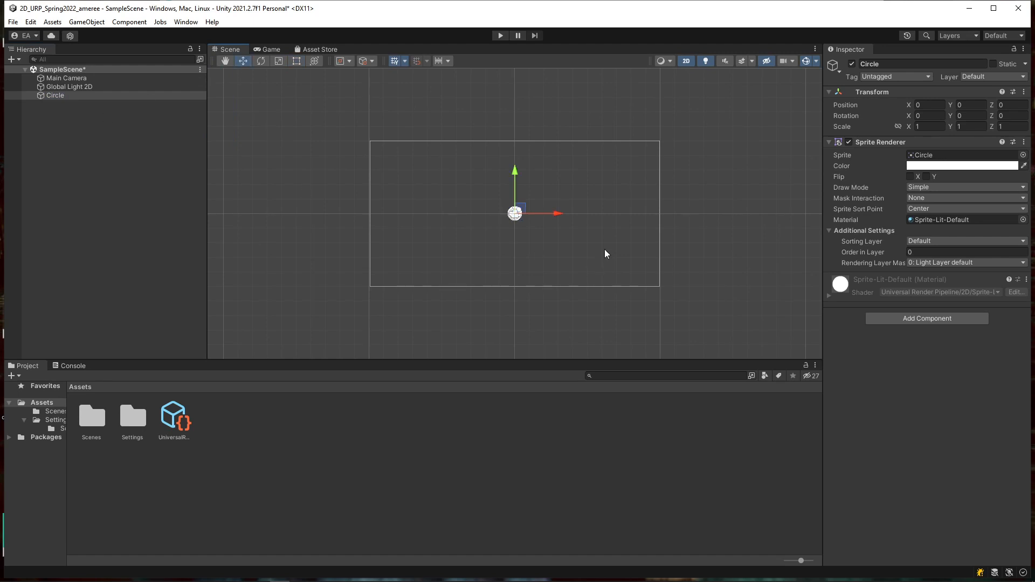
{"action": "left_click_drag", "start_coordinate": [519, 209], "coordinate": [575, 171]}
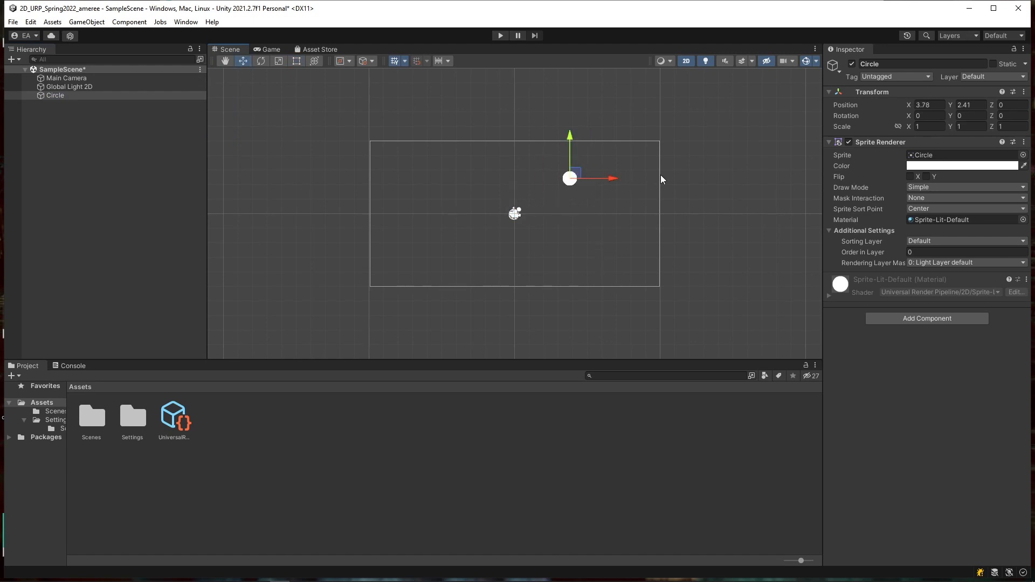
{"action": "left_click", "coordinate": [210, 487]}
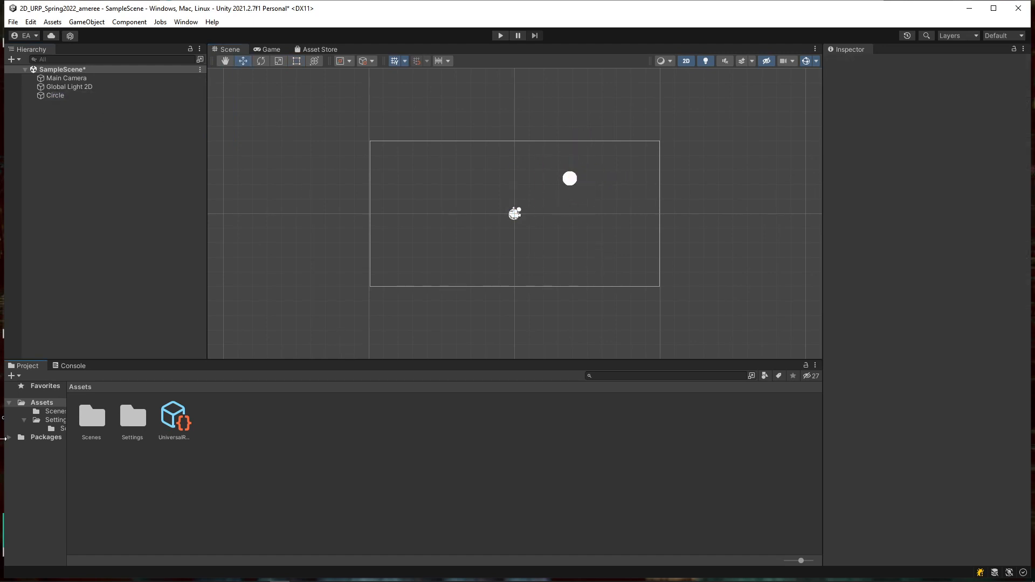
Step: Open the Scenes folder and save the scene from the File menu
{"action": "double_click", "coordinate": [94, 421]}
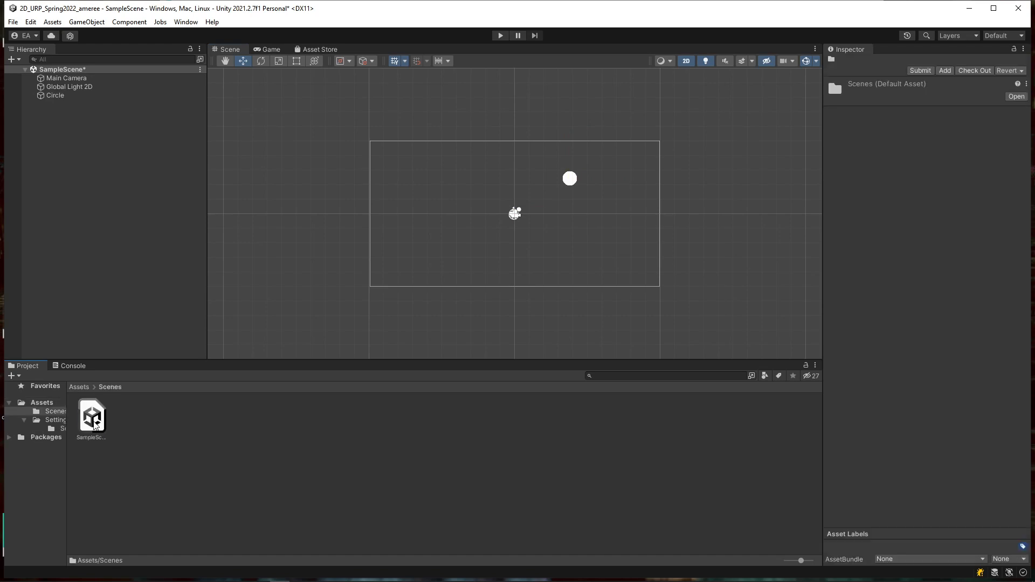
{"action": "left_click", "coordinate": [68, 190]}
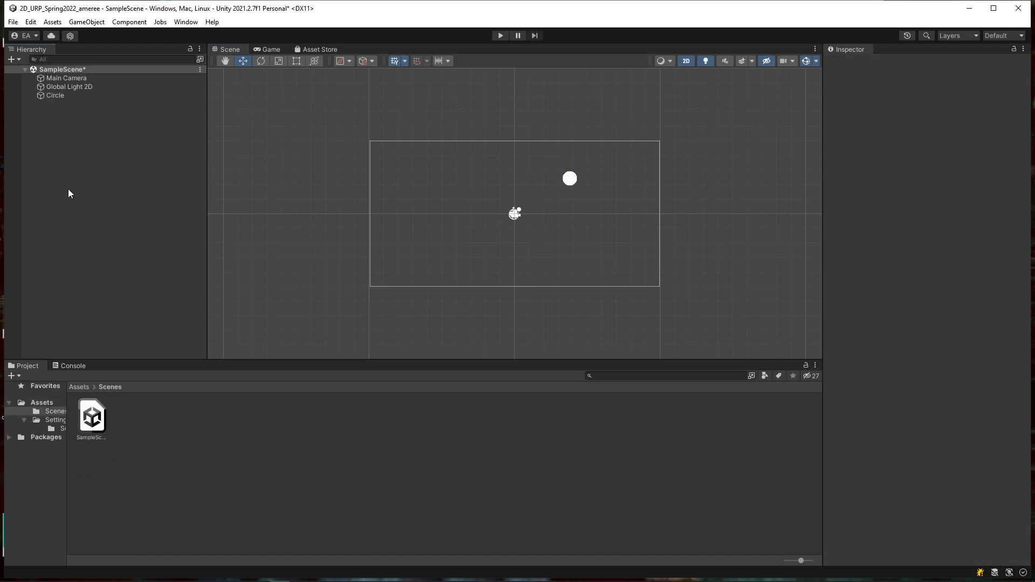
{"action": "left_click", "coordinate": [13, 22]}
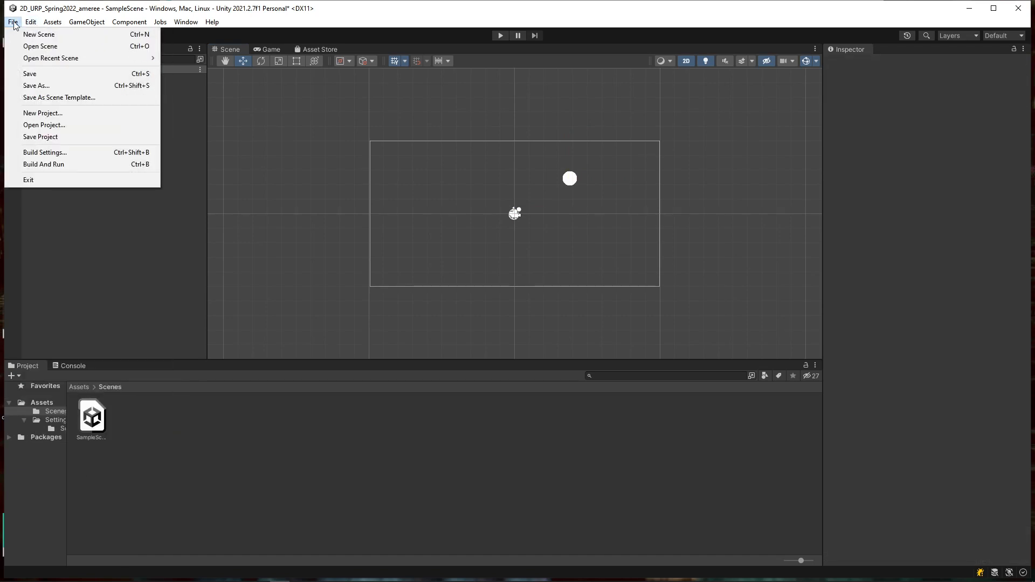
{"action": "left_click", "coordinate": [41, 76]}
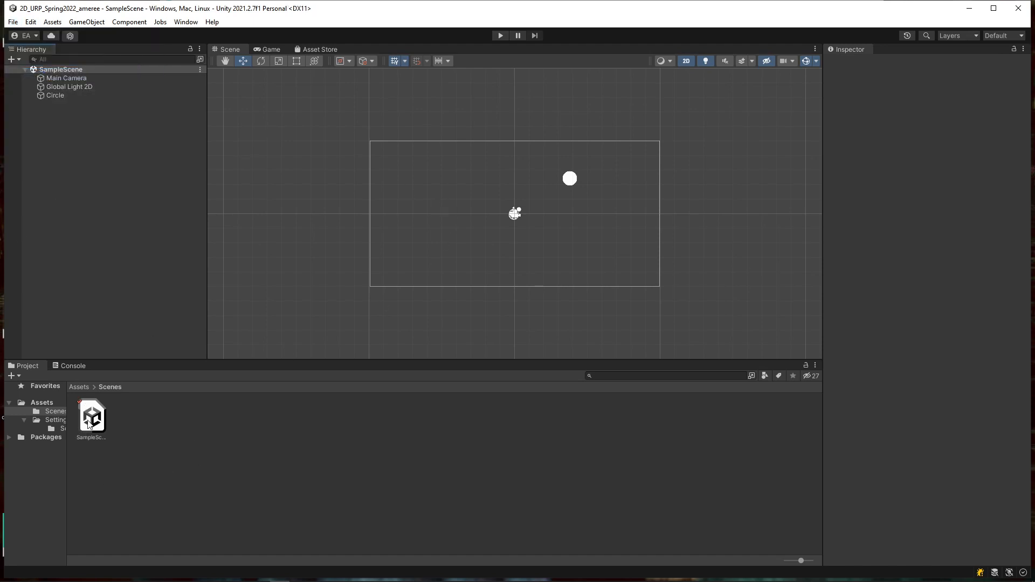
Step: Browse the Settings and Scenes folders and check SampleScene's version status
{"action": "left_click", "coordinate": [54, 419]}
{"action": "left_click", "coordinate": [53, 429]}
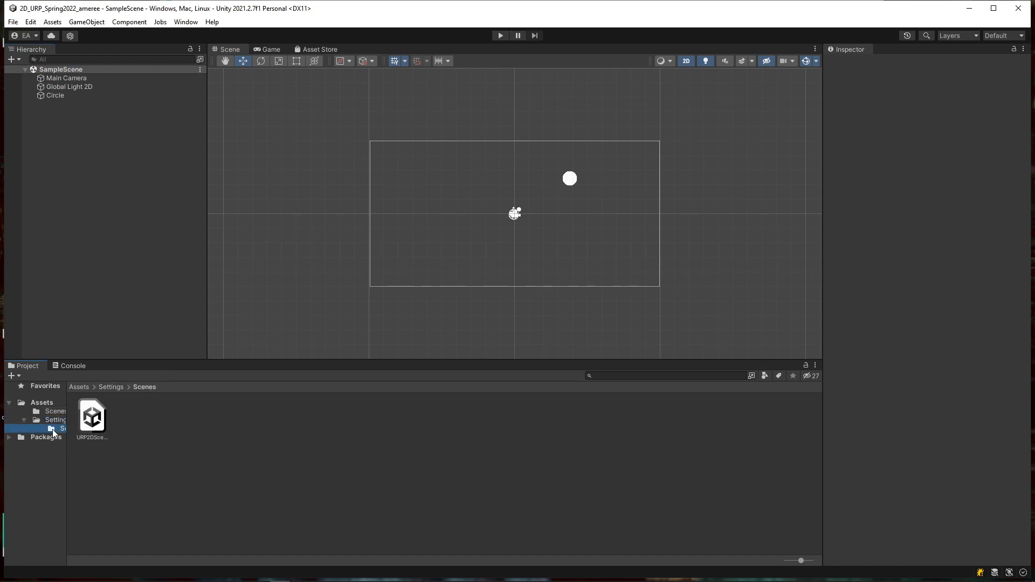
{"action": "left_click", "coordinate": [43, 421]}
{"action": "left_click", "coordinate": [34, 411]}
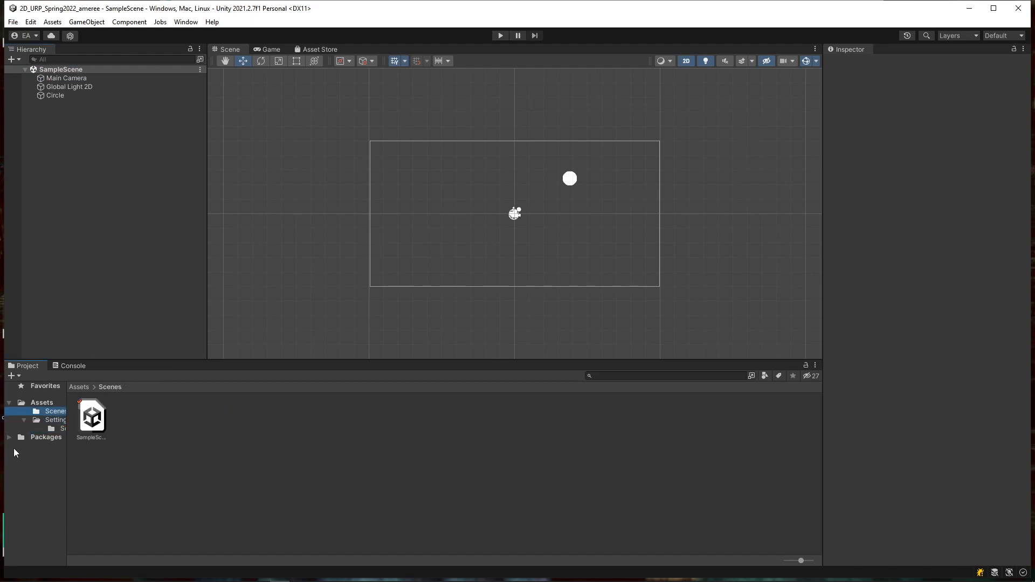
{"action": "left_click", "coordinate": [95, 426]}
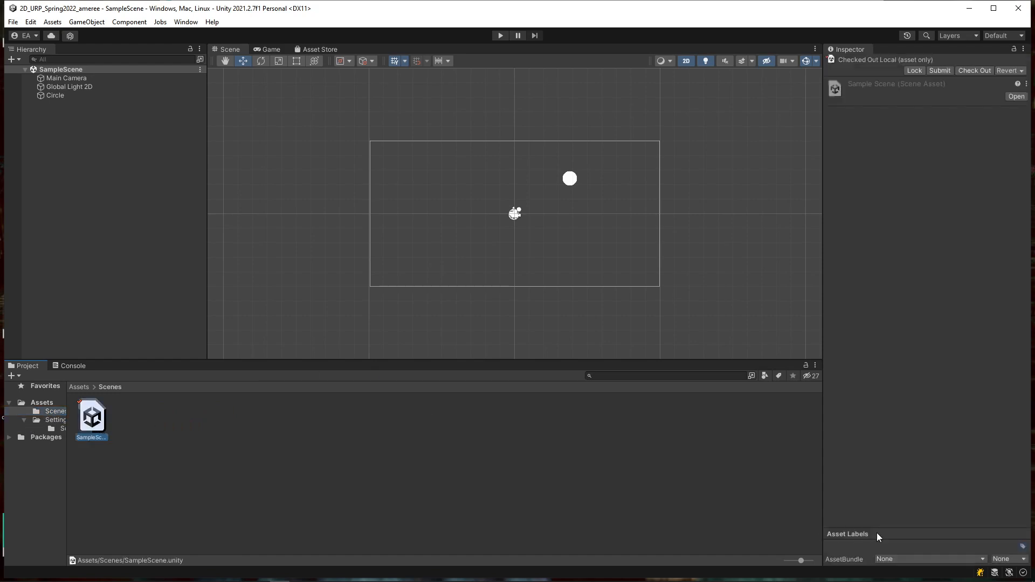
{"action": "left_click", "coordinate": [88, 386]}
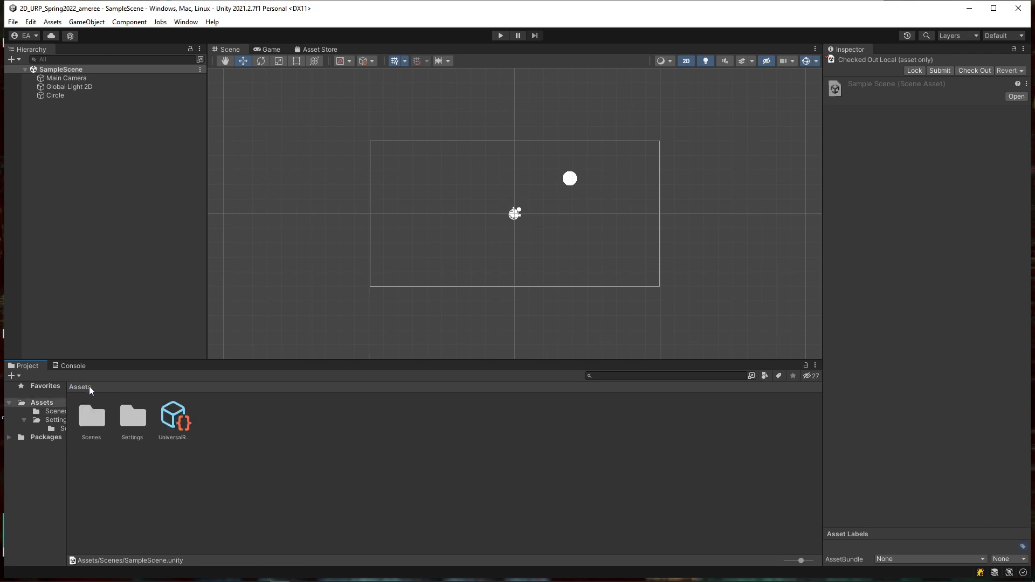
{"action": "left_click", "coordinate": [54, 428]}
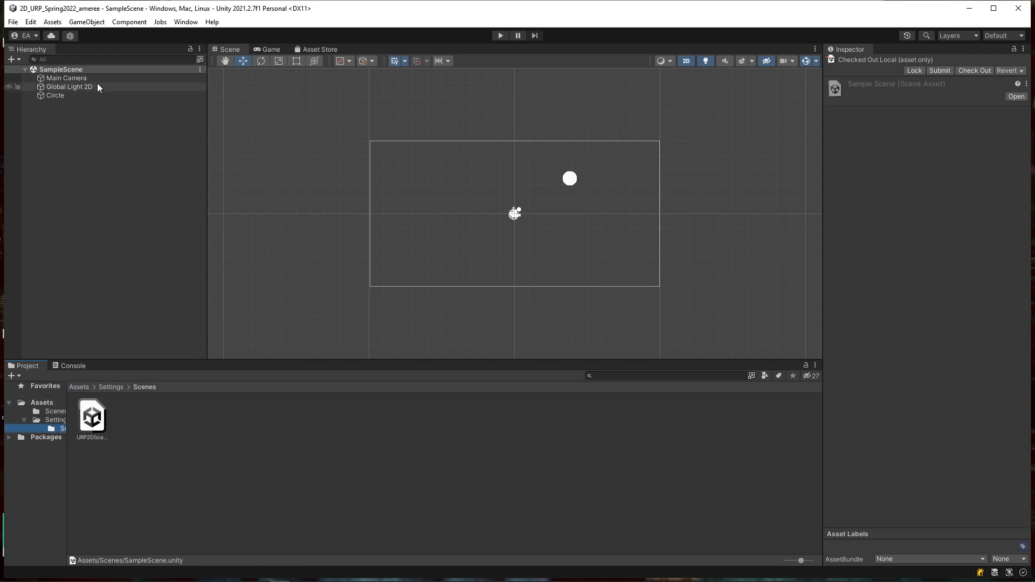
Step: View the URP2DSceneTemplate Version Control options, dismiss them, and save the scene again
{"action": "left_click", "coordinate": [107, 430]}
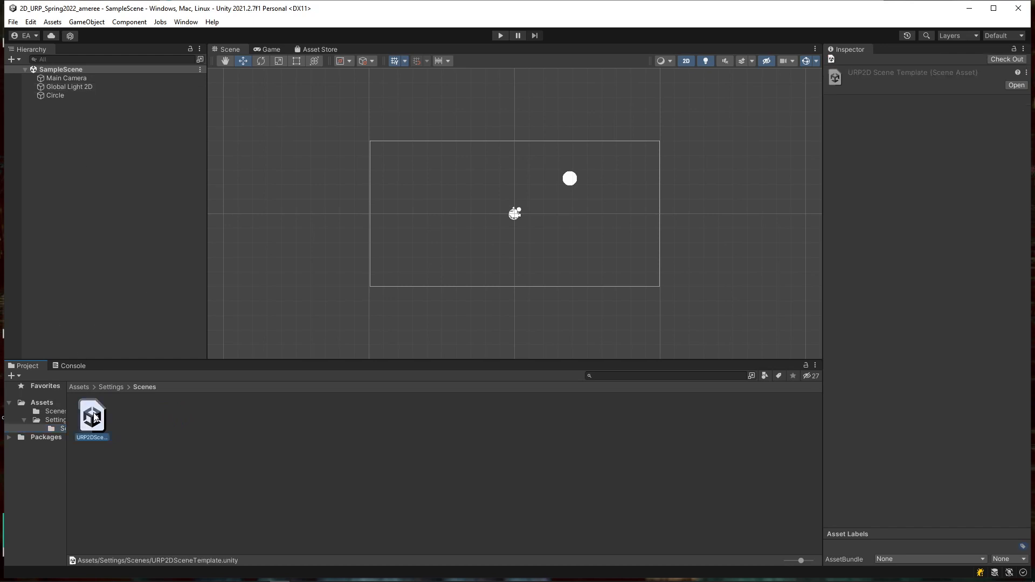
{"action": "right_click", "coordinate": [95, 423]}
{"action": "mouse_move", "coordinate": [164, 139]}
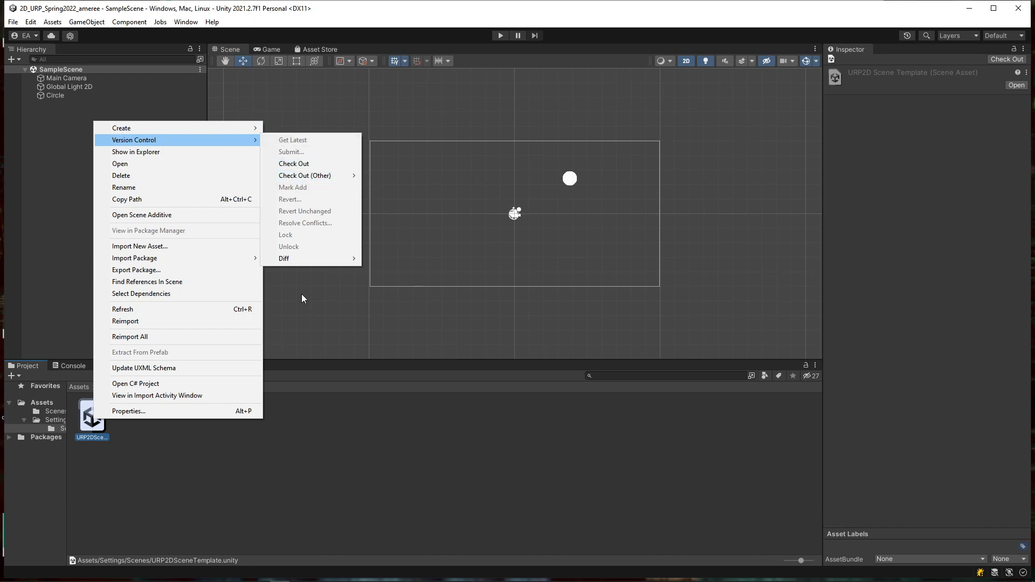
{"action": "left_click", "coordinate": [347, 406]}
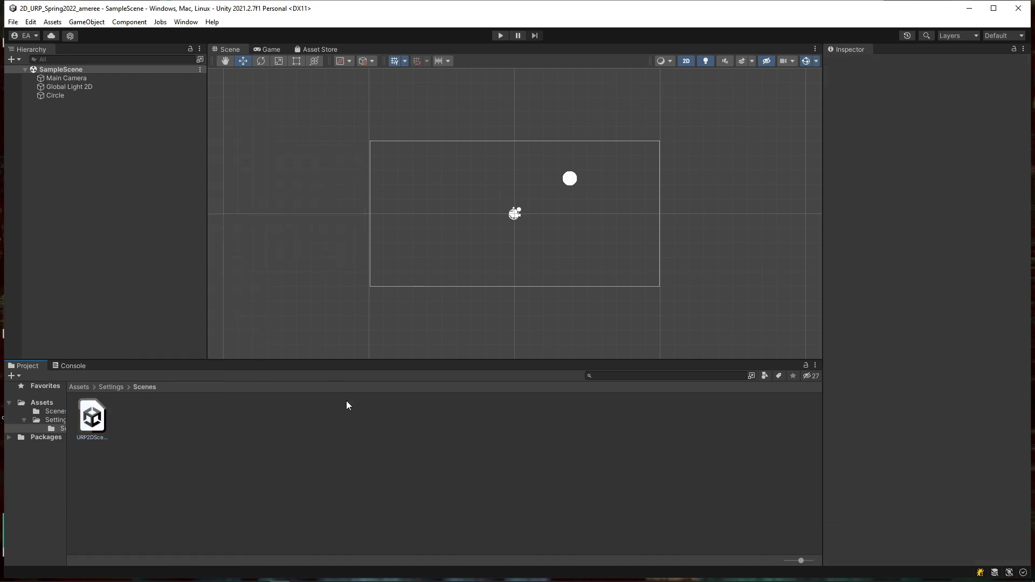
{"action": "left_click", "coordinate": [13, 22]}
{"action": "left_click", "coordinate": [29, 72]}
{"action": "left_click", "coordinate": [1019, 9]}
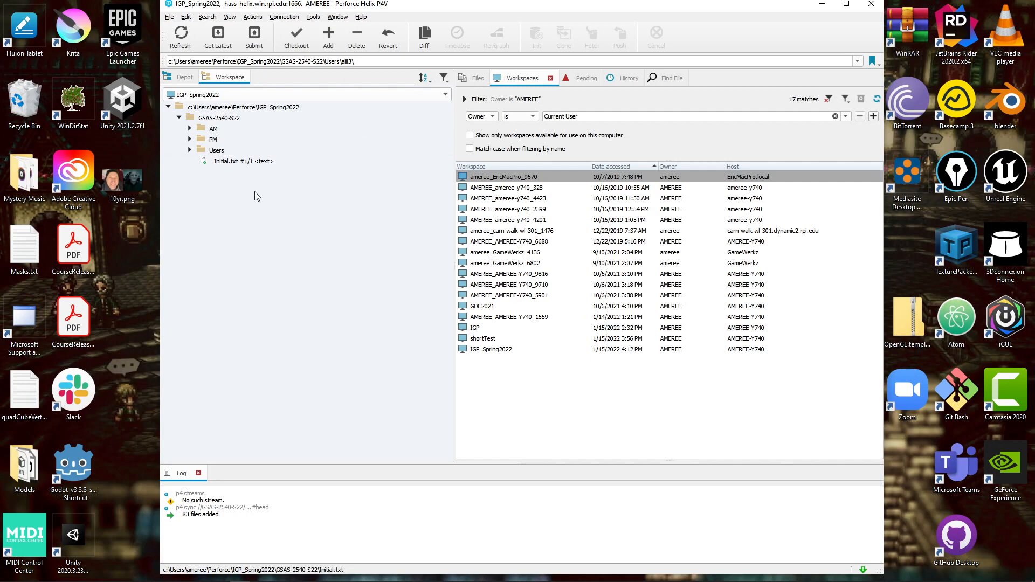
{"action": "left_click", "coordinate": [185, 77]}
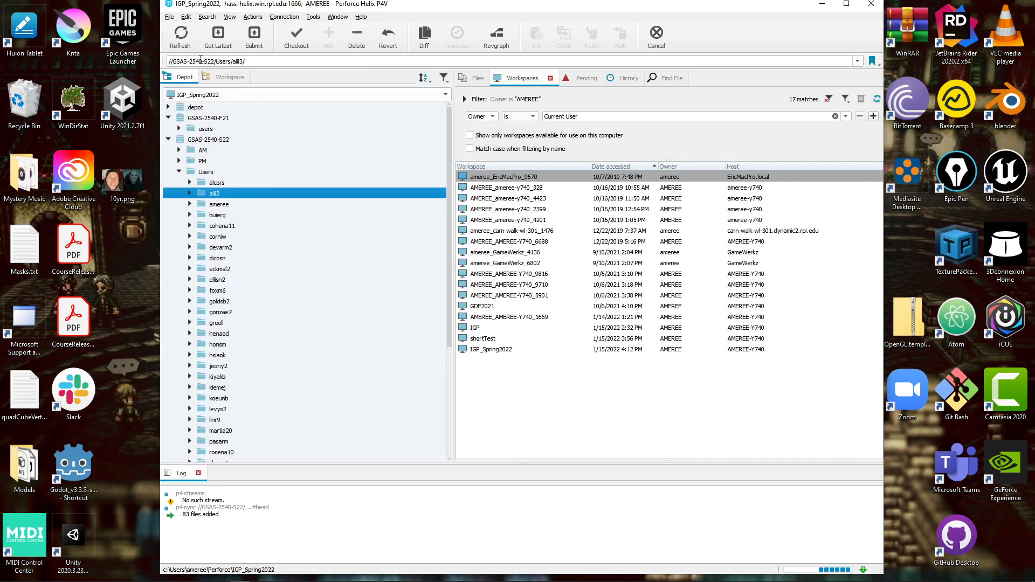
{"action": "left_click", "coordinate": [190, 203]}
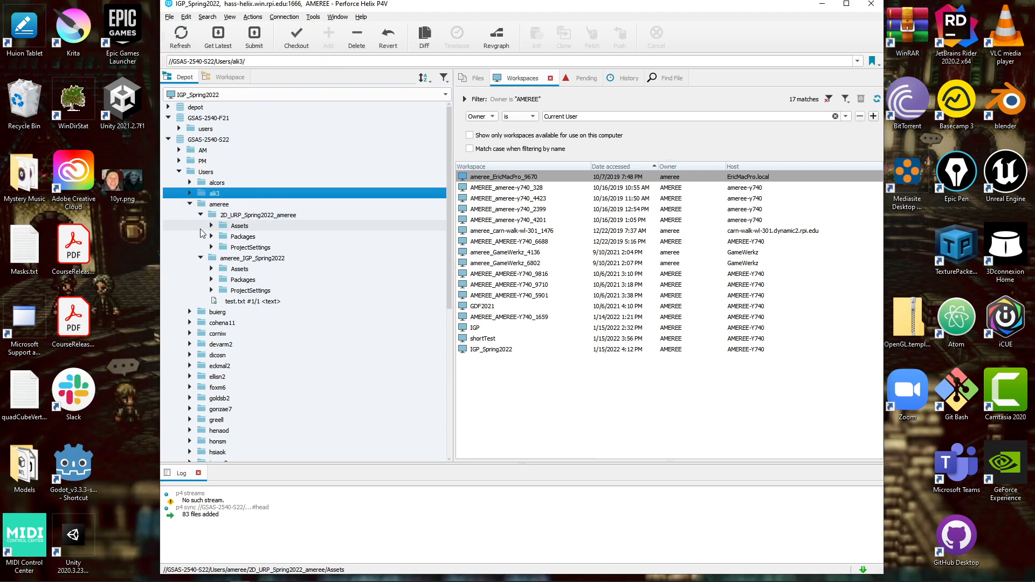
{"action": "left_click", "coordinate": [200, 258]}
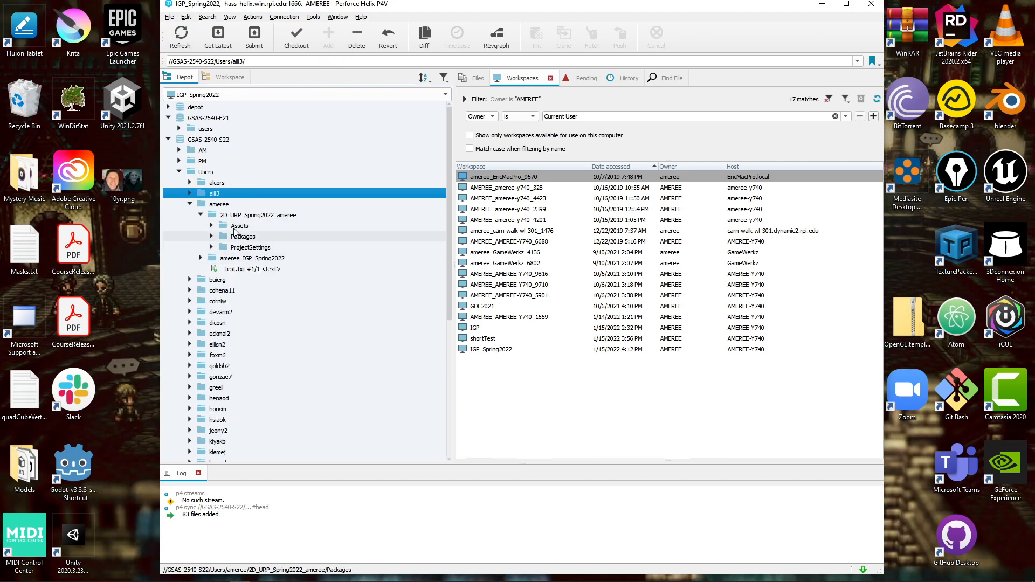
{"action": "left_click", "coordinate": [288, 217]}
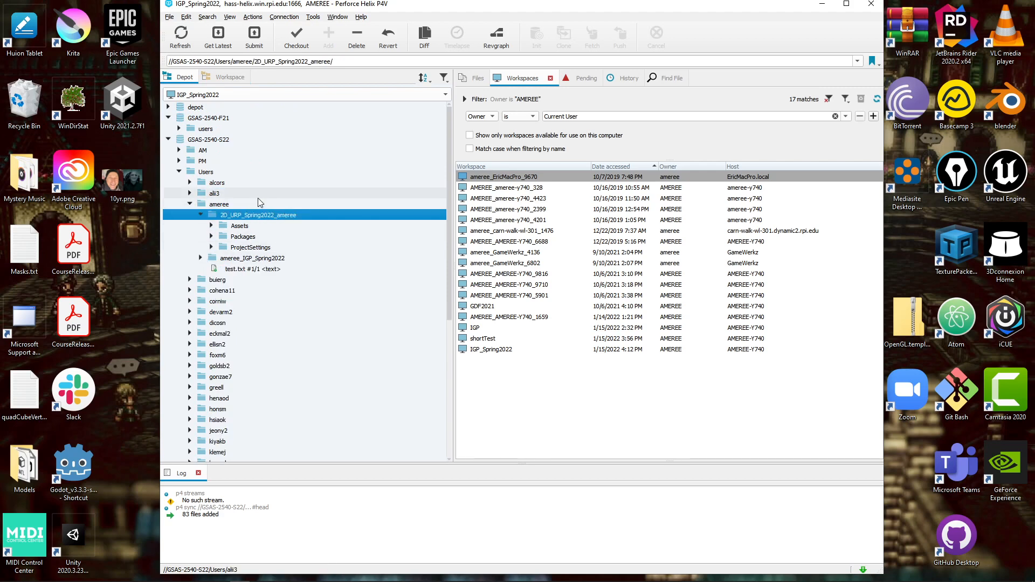
{"action": "left_click", "coordinate": [211, 226]}
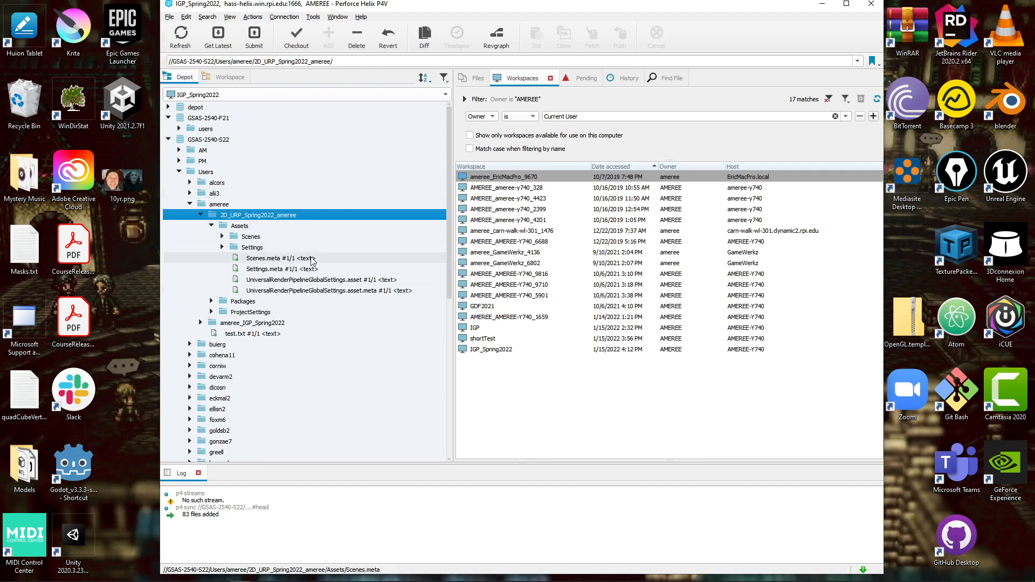
{"action": "left_click", "coordinate": [222, 236]}
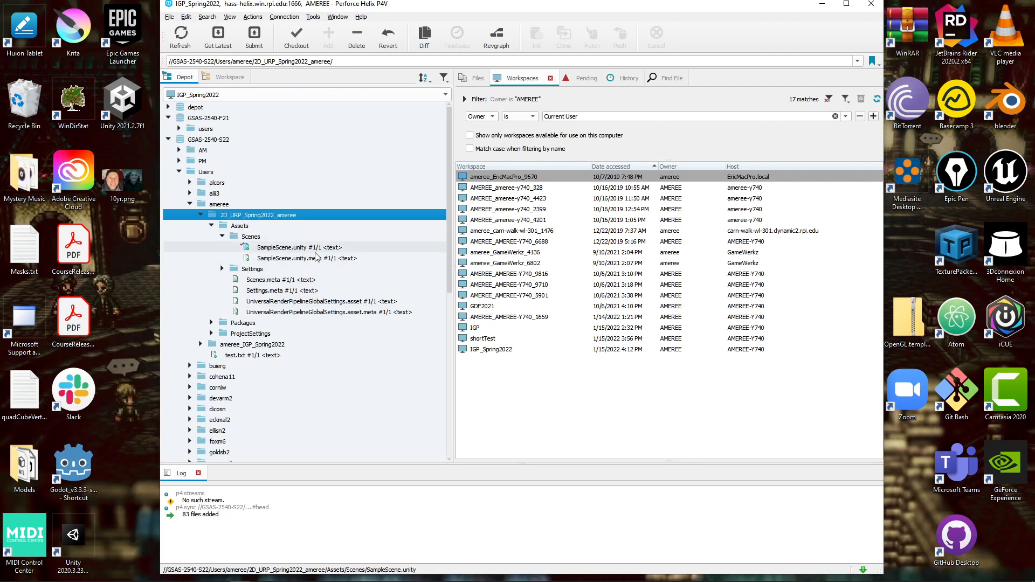
{"action": "mouse_move", "coordinate": [244, 248]}
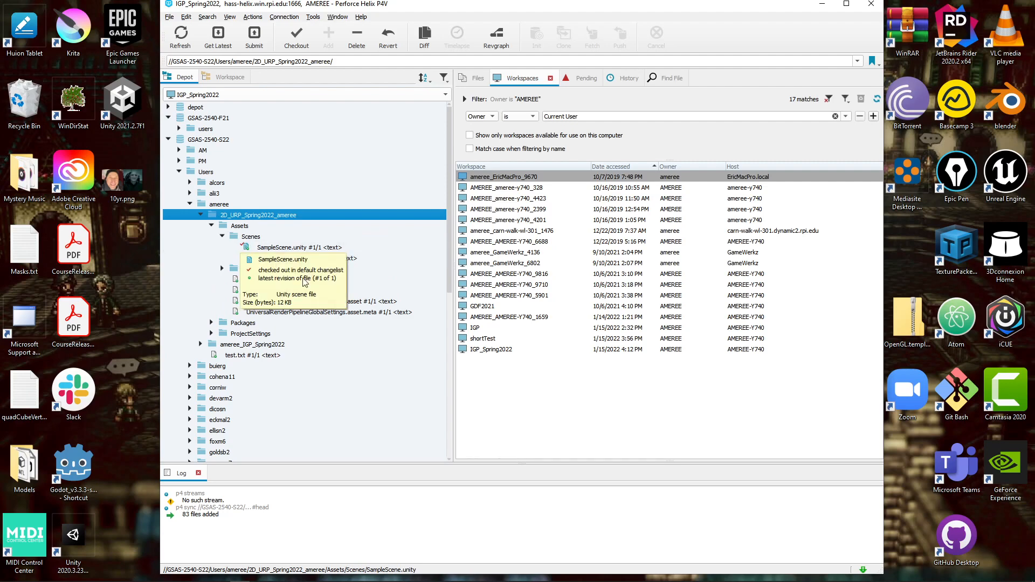
{"action": "left_click", "coordinate": [248, 245]}
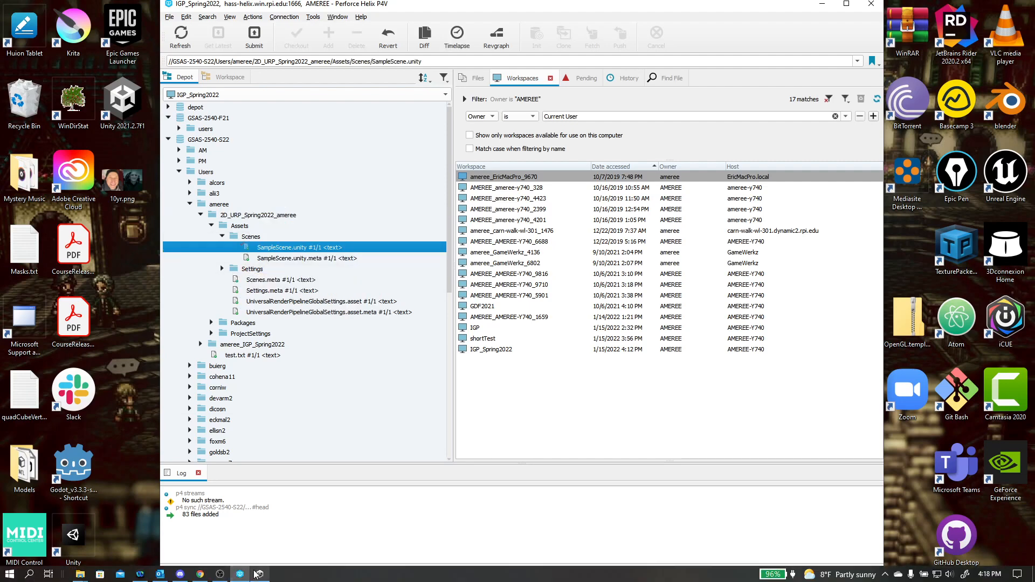
{"action": "mouse_move", "coordinate": [259, 576]}
{"action": "left_click", "coordinate": [258, 496]}
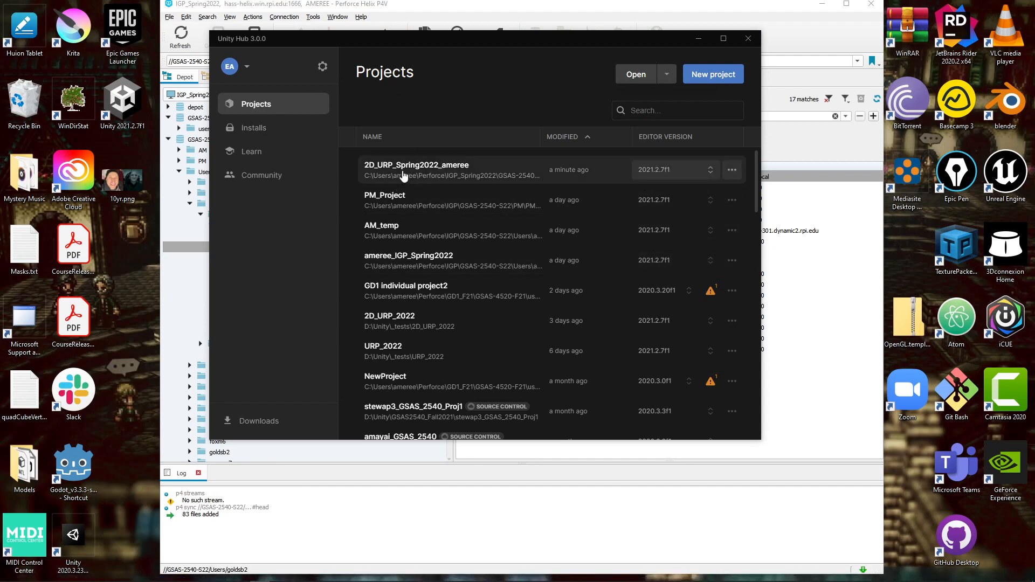
{"action": "left_click", "coordinate": [403, 175]}
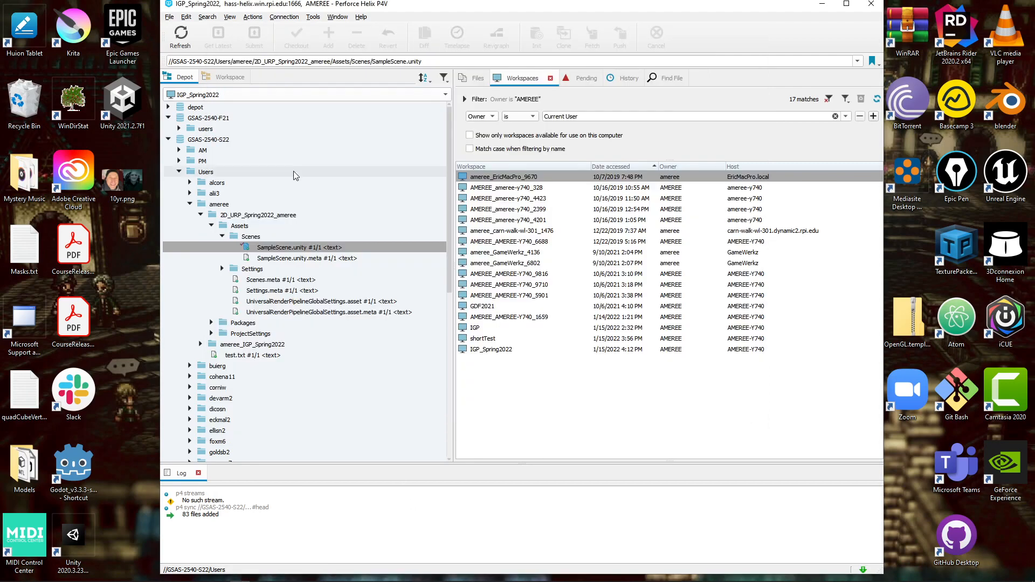
{"action": "left_click", "coordinate": [279, 279]}
{"action": "left_click", "coordinate": [268, 291]}
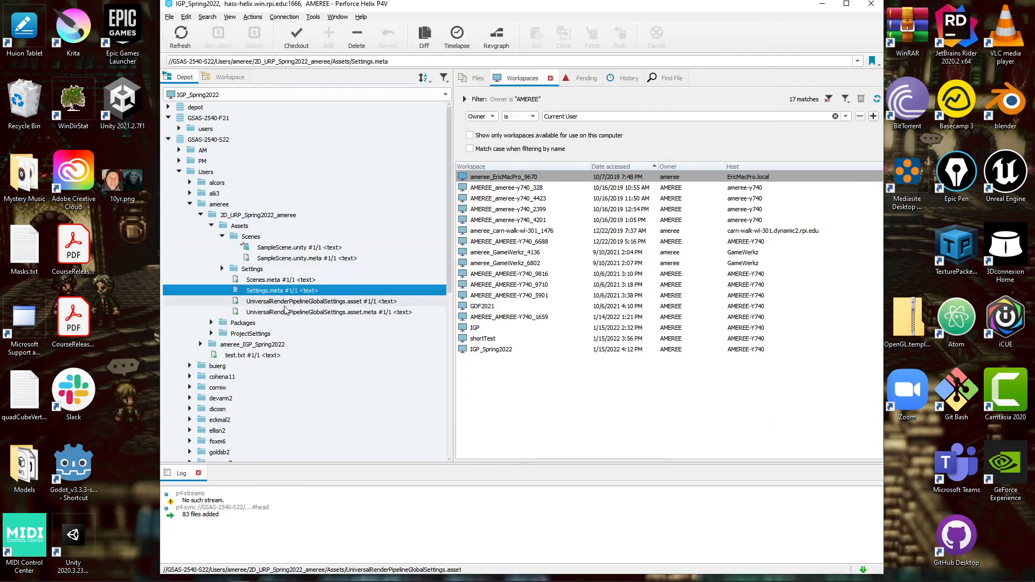
{"action": "left_click", "coordinate": [264, 249]}
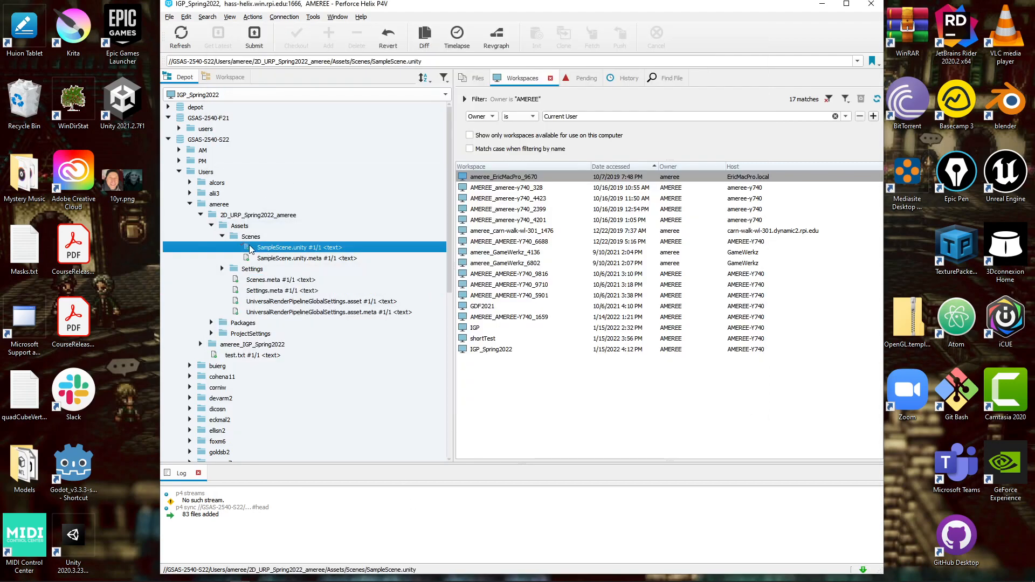
{"action": "mouse_move", "coordinate": [268, 578]}
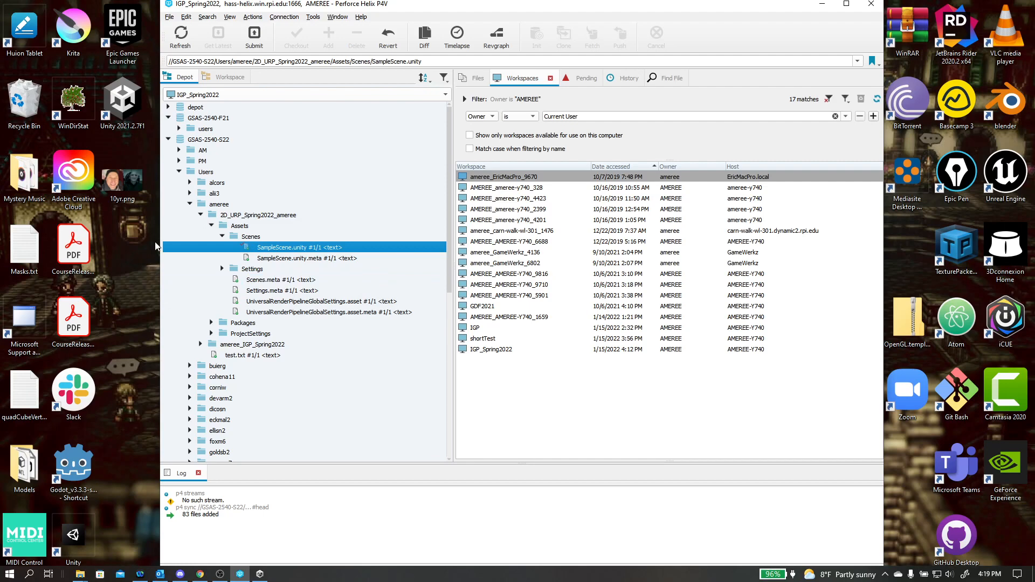
{"action": "left_click", "coordinate": [260, 575]}
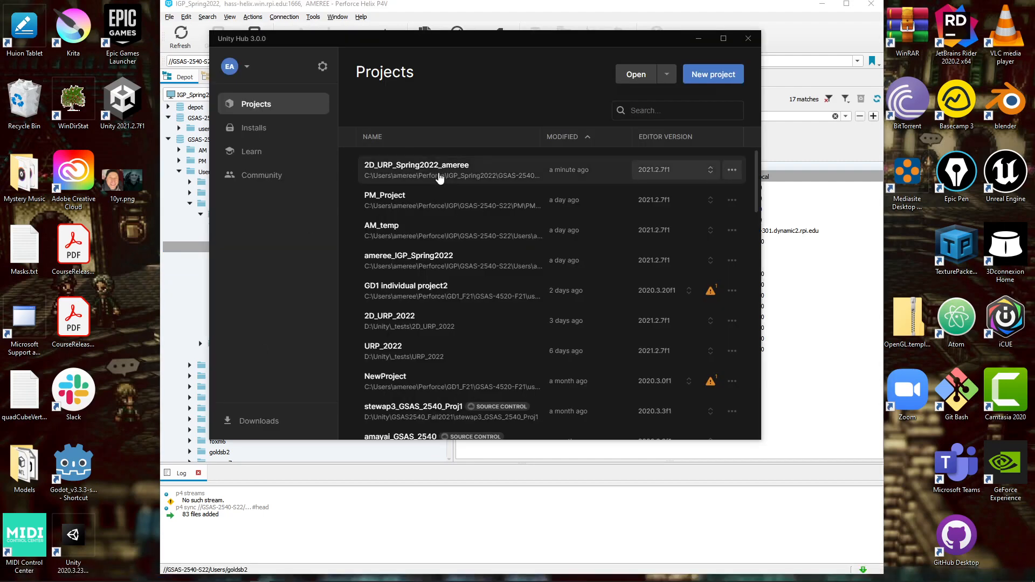
{"action": "left_click", "coordinate": [440, 174]}
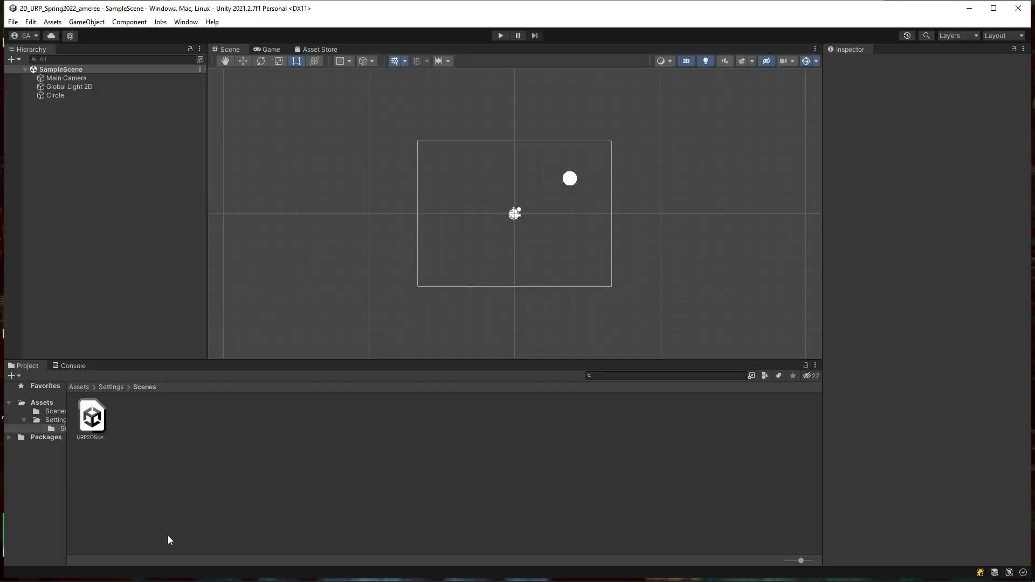
Step: Browse the project's Scenes folders with larger thumbnails and select the SampleScene asset
{"action": "left_click", "coordinate": [93, 421]}
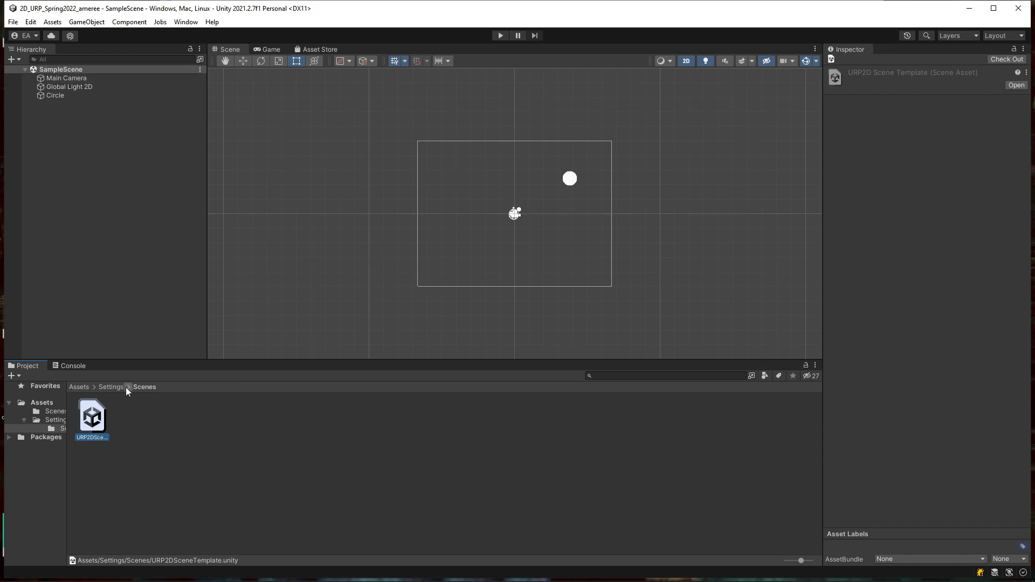
{"action": "left_click", "coordinate": [54, 413]}
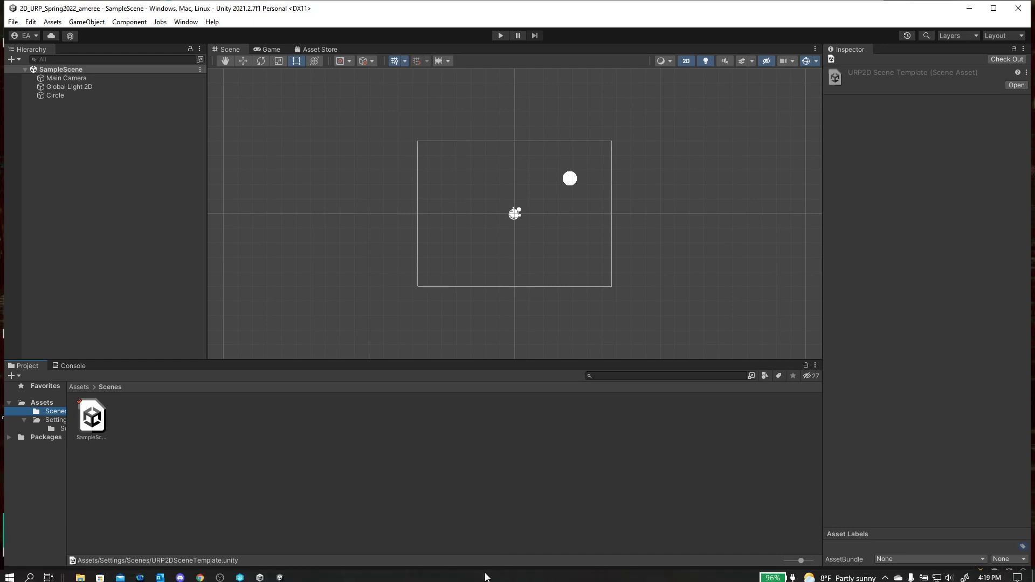
{"action": "left_click_drag", "start_coordinate": [802, 561], "coordinate": [810, 562]}
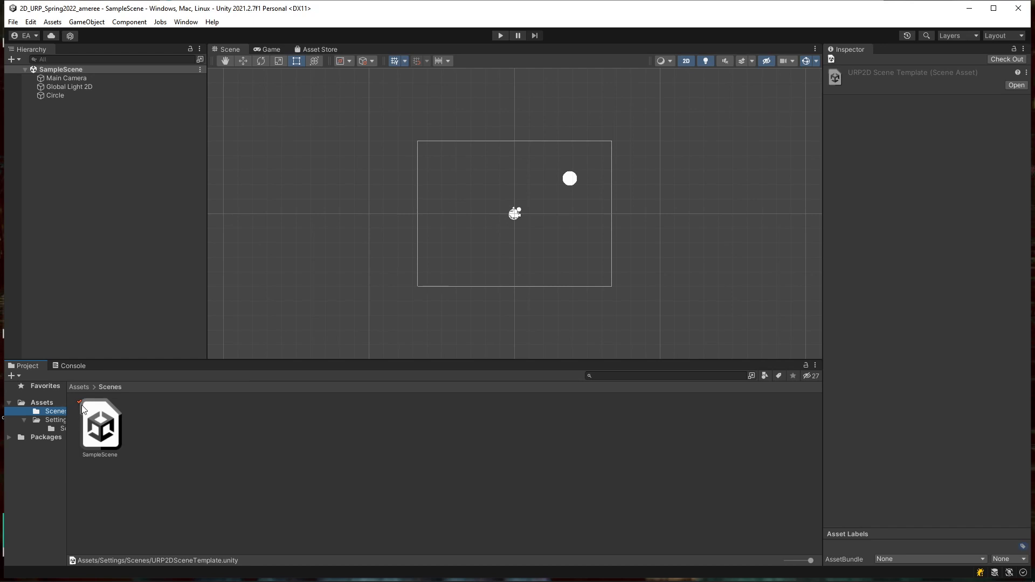
{"action": "left_click", "coordinate": [55, 428]}
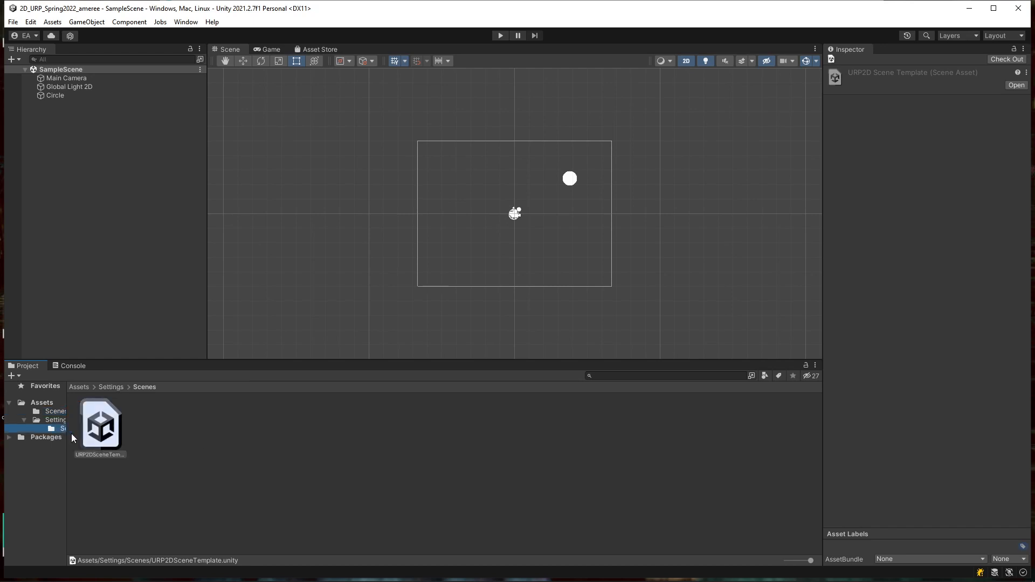
{"action": "left_click", "coordinate": [55, 411]}
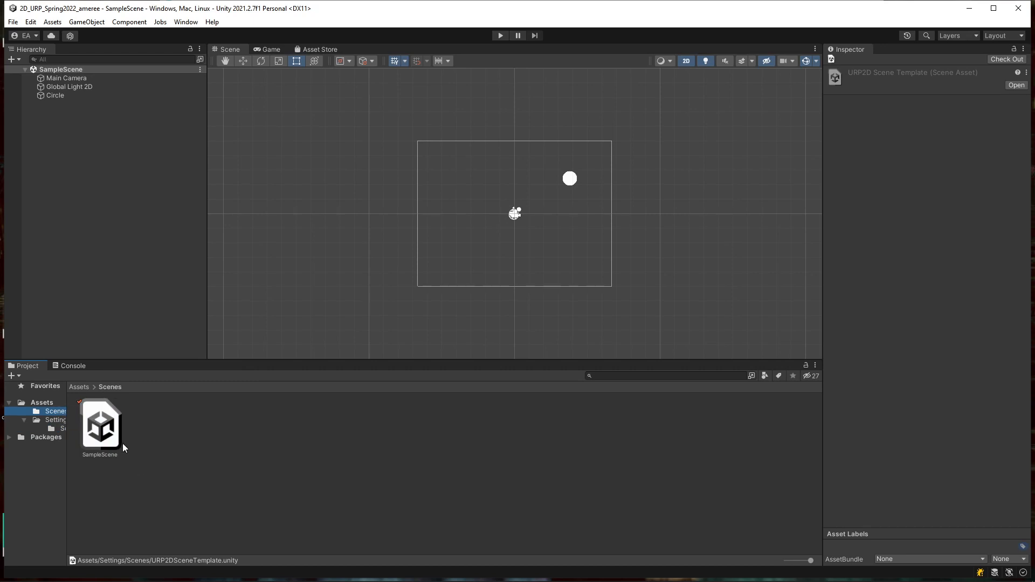
{"action": "left_click", "coordinate": [89, 433]}
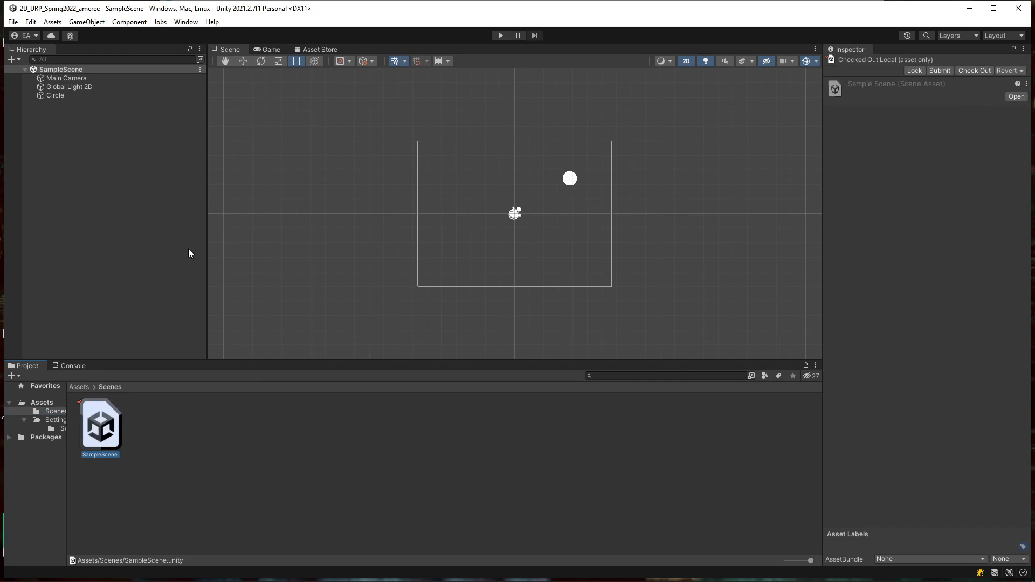
Step: Duplicate Circle as Circle (1), move it lower left to about -3.92, -2.37, and save
{"action": "left_click", "coordinate": [49, 98]}
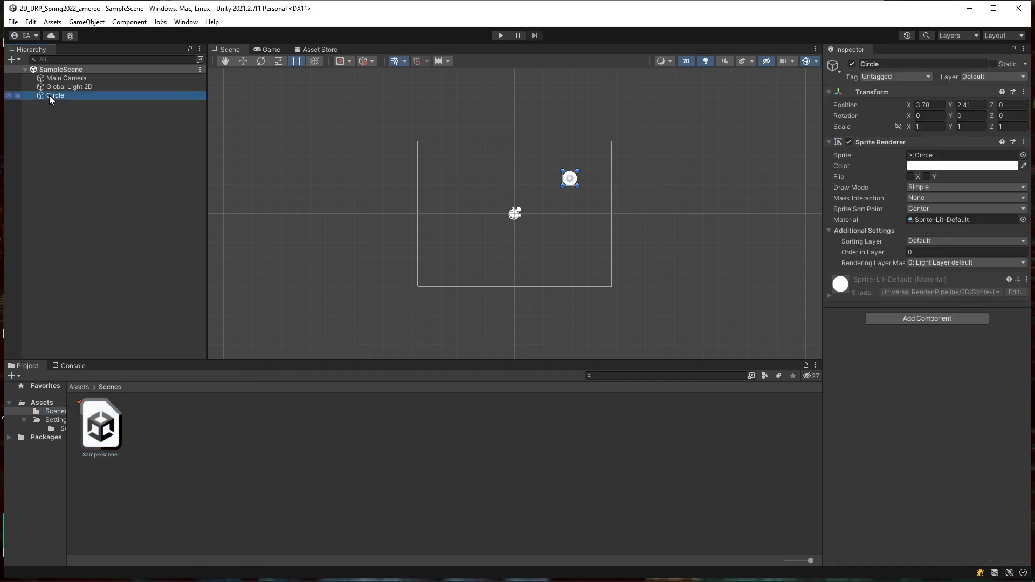
{"action": "key", "text": "ctrl+d"}
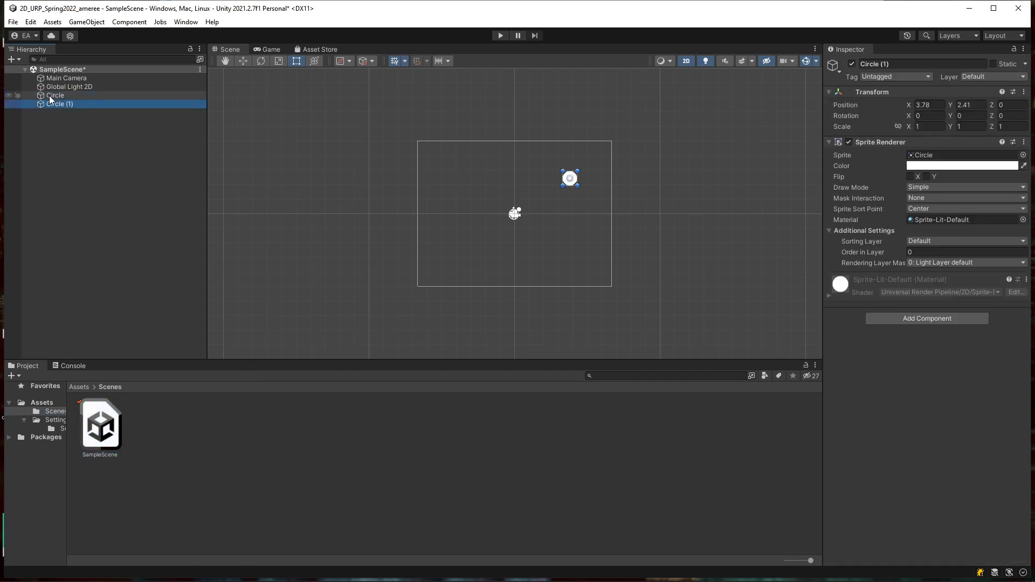
{"action": "left_click", "coordinate": [243, 60]}
{"action": "left_click_drag", "start_coordinate": [581, 174], "coordinate": [469, 243]}
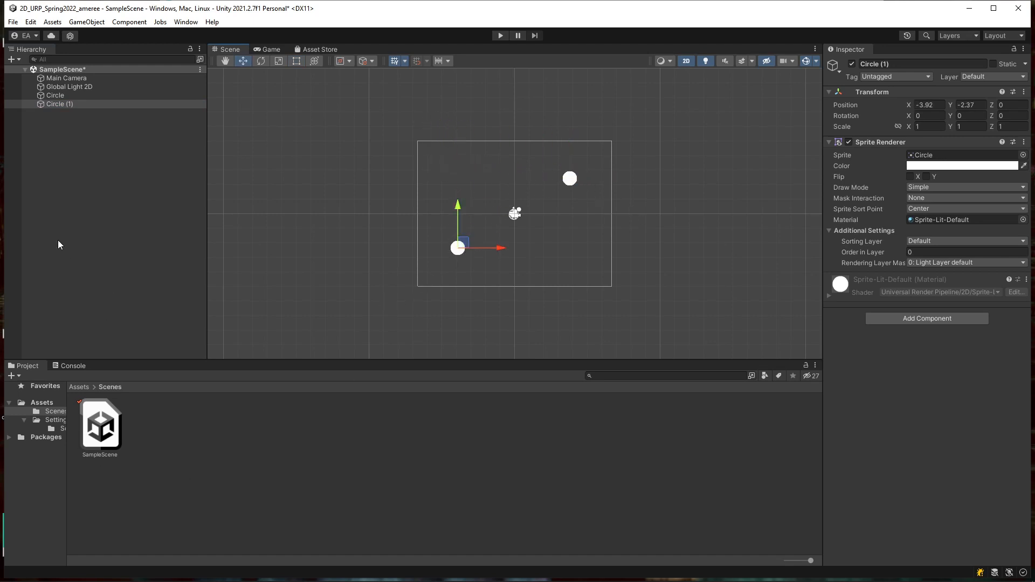
{"action": "key", "text": "ctrl+s"}
Step: Submit SampleScene to Perforce with the description "added circles to the main scene!"
{"action": "right_click", "coordinate": [110, 423]}
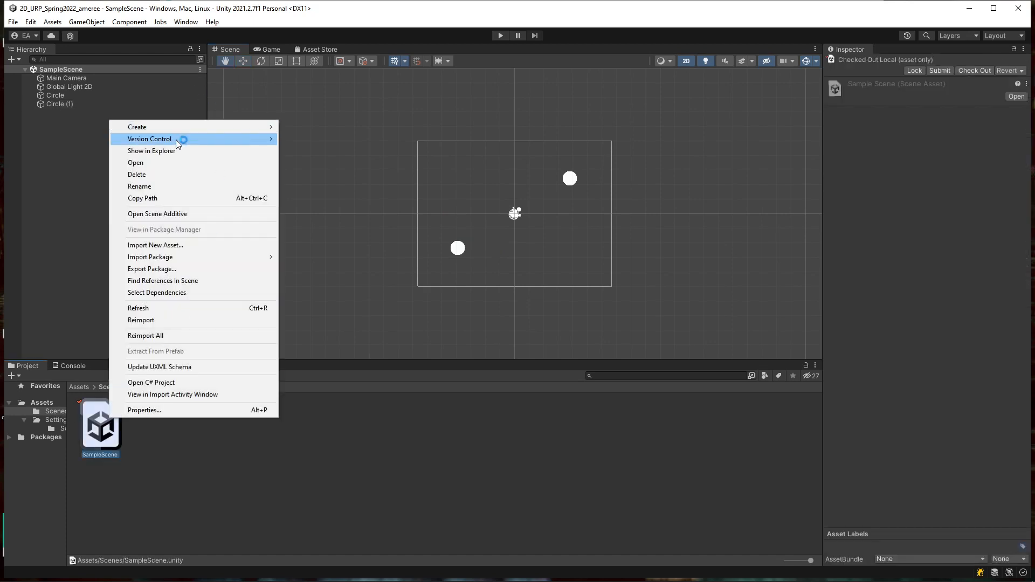
{"action": "mouse_move", "coordinate": [177, 140]}
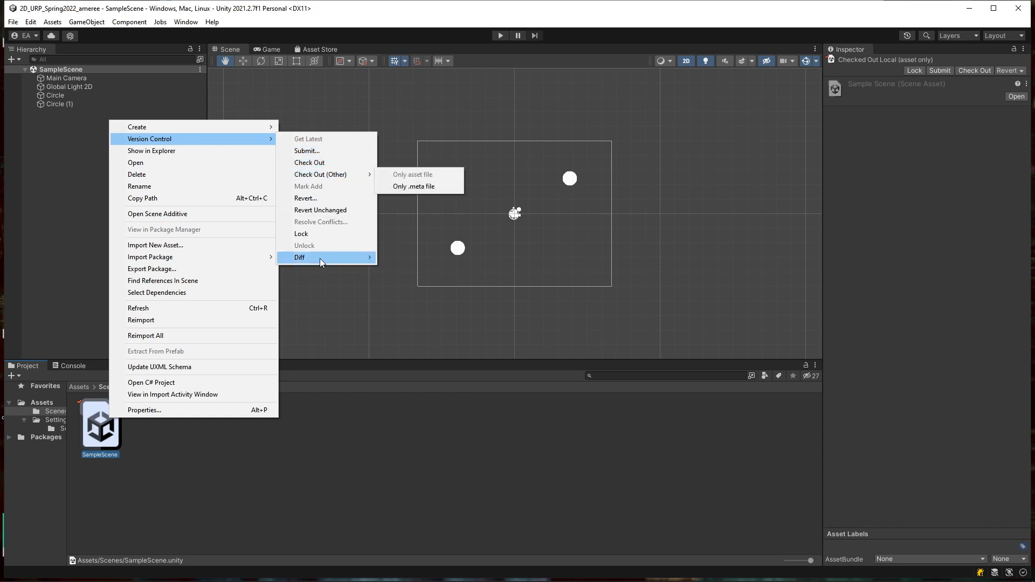
{"action": "left_click", "coordinate": [316, 155]}
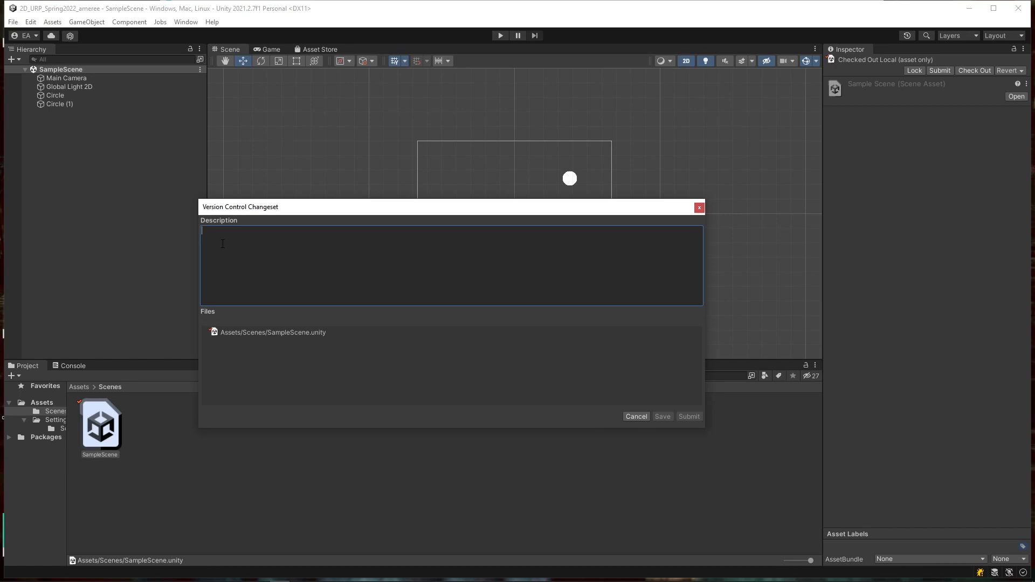
{"action": "type", "text": "added circles to the main scene"}
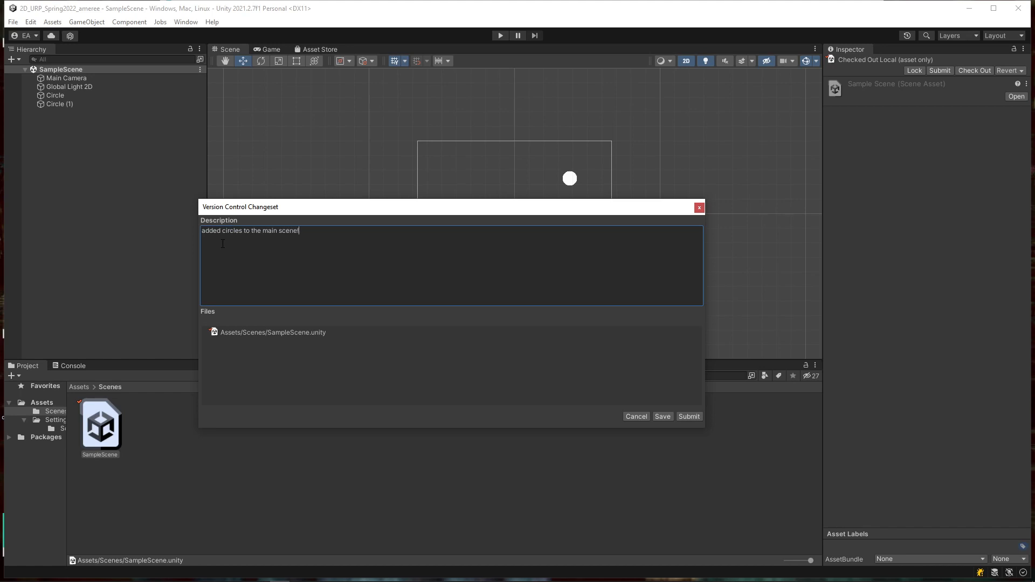
{"action": "left_click", "coordinate": [688, 417]}
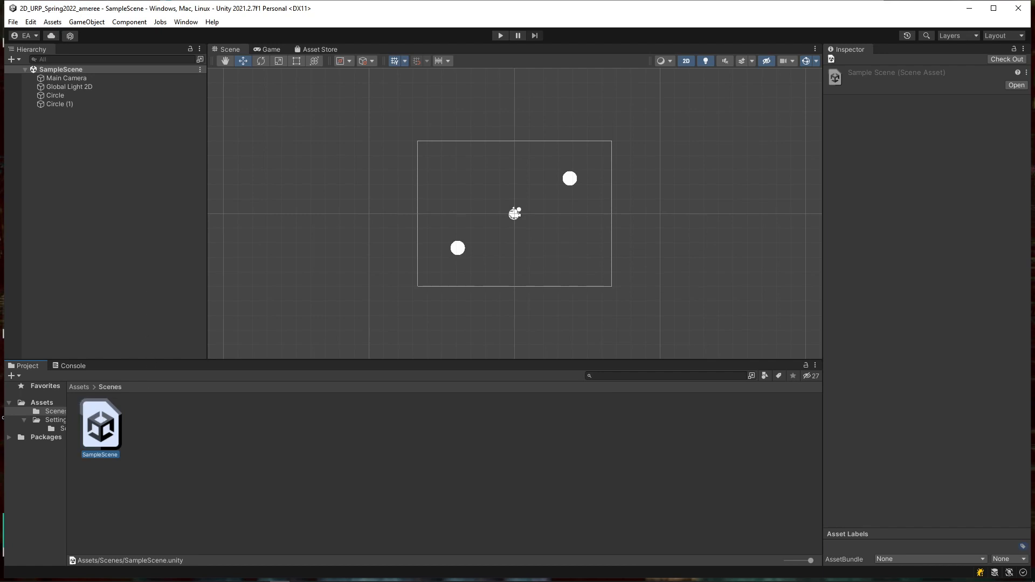
Step: In P4V, select SampleScene.unity in the depot tree and dismiss the open-with prompt
{"action": "left_click", "coordinate": [242, 579]}
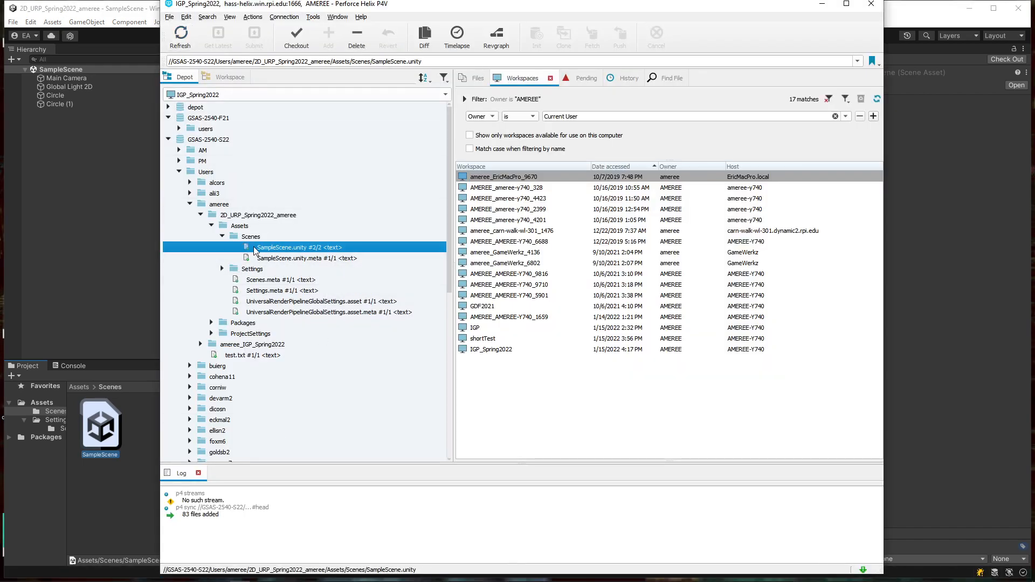
{"action": "left_click", "coordinate": [313, 258]}
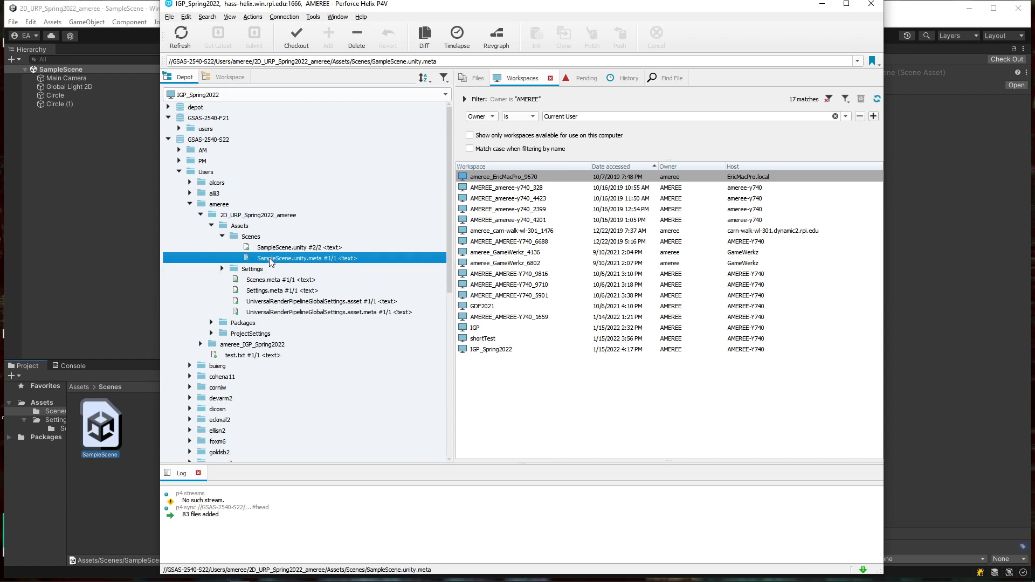
{"action": "left_click", "coordinate": [297, 248]}
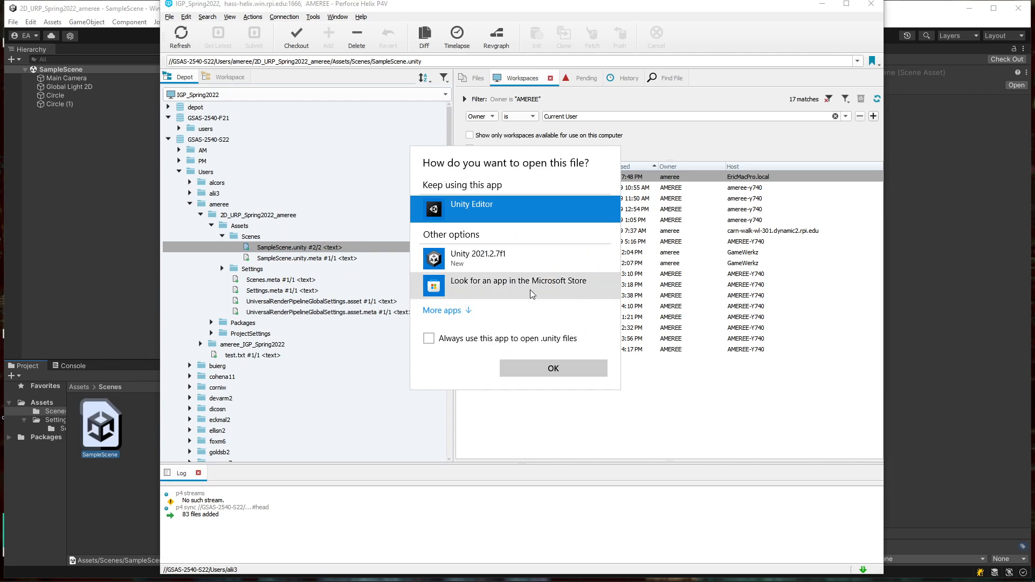
{"action": "left_click", "coordinate": [367, 249]}
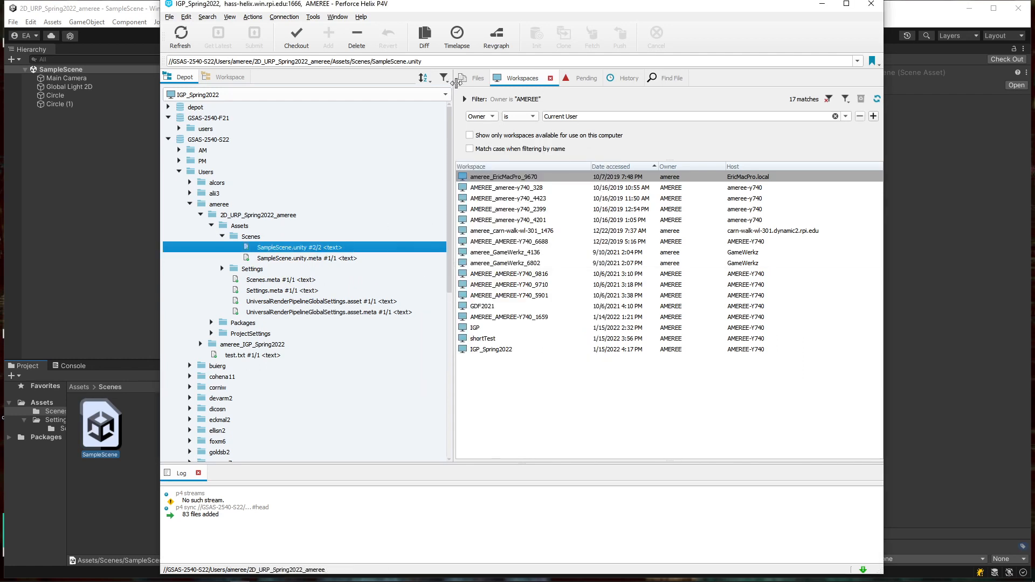
Step: List the Scenes folder files and select SampleScene.unity, shown at revision #2/2, 14.2 KB
{"action": "left_click", "coordinate": [475, 78]}
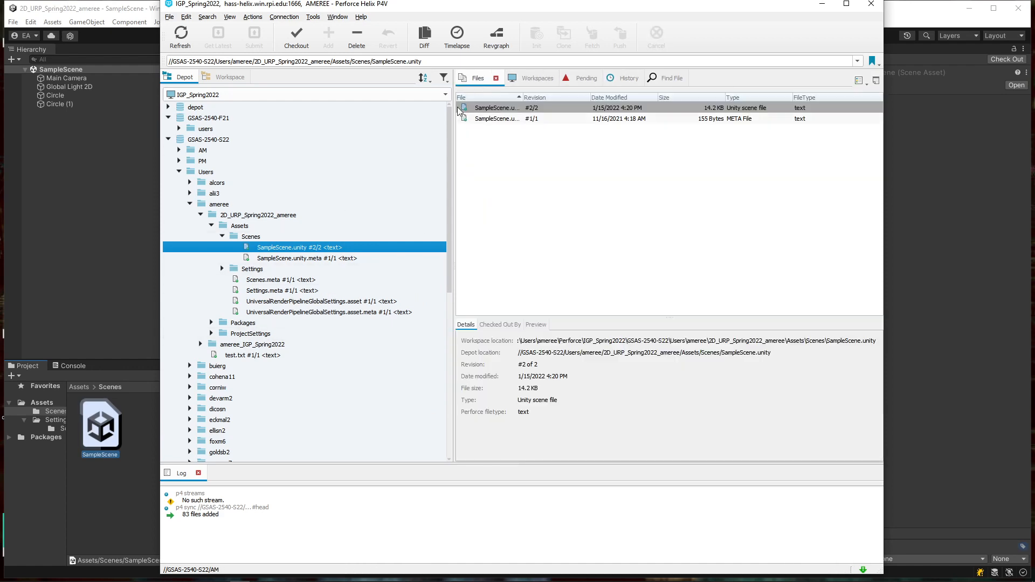
{"action": "left_click", "coordinate": [531, 81]}
{"action": "left_click", "coordinate": [585, 79]}
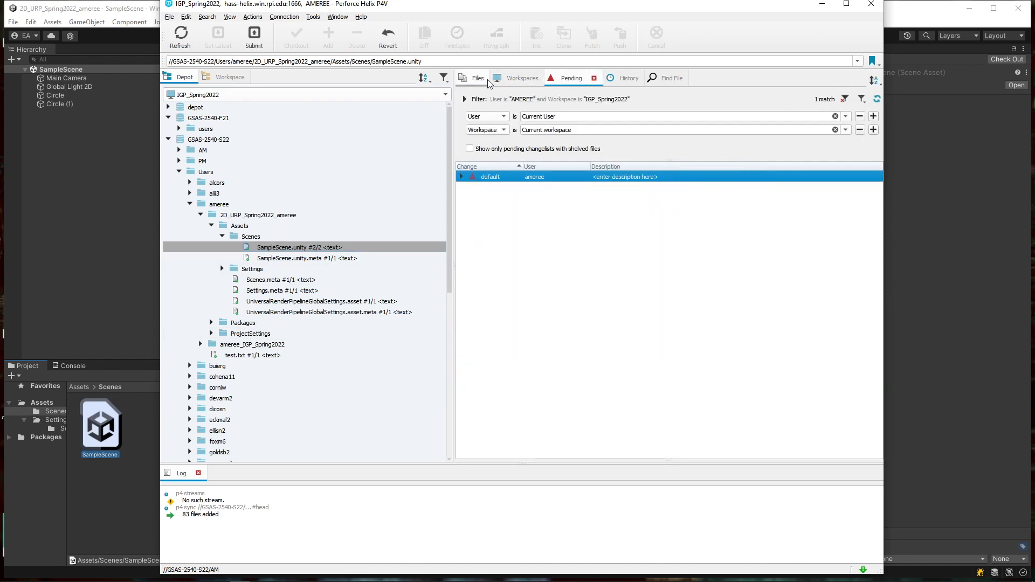
{"action": "left_click", "coordinate": [474, 78]}
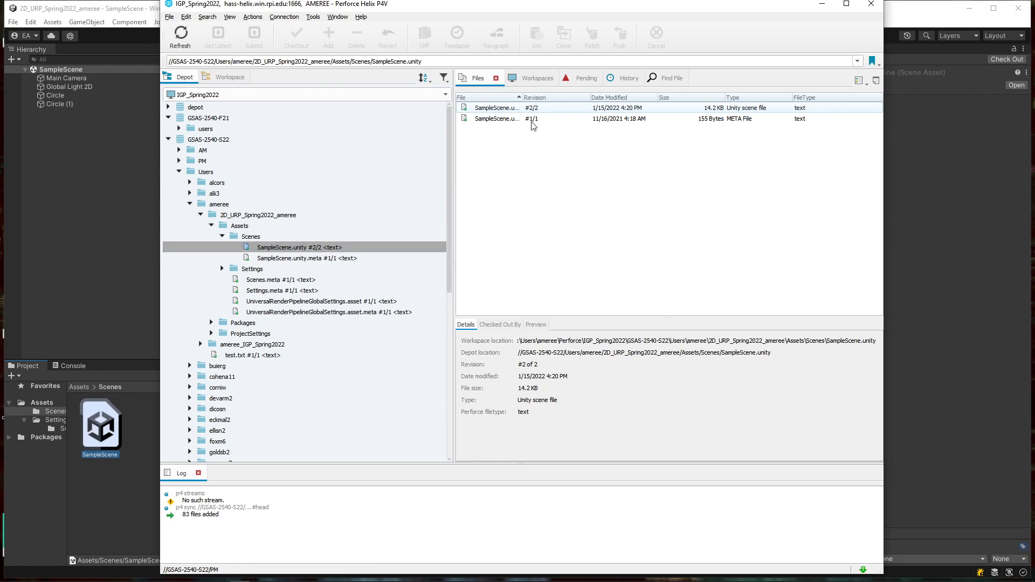
{"action": "left_click_drag", "start_coordinate": [521, 98], "coordinate": [557, 99]}
{"action": "left_click", "coordinate": [488, 109]}
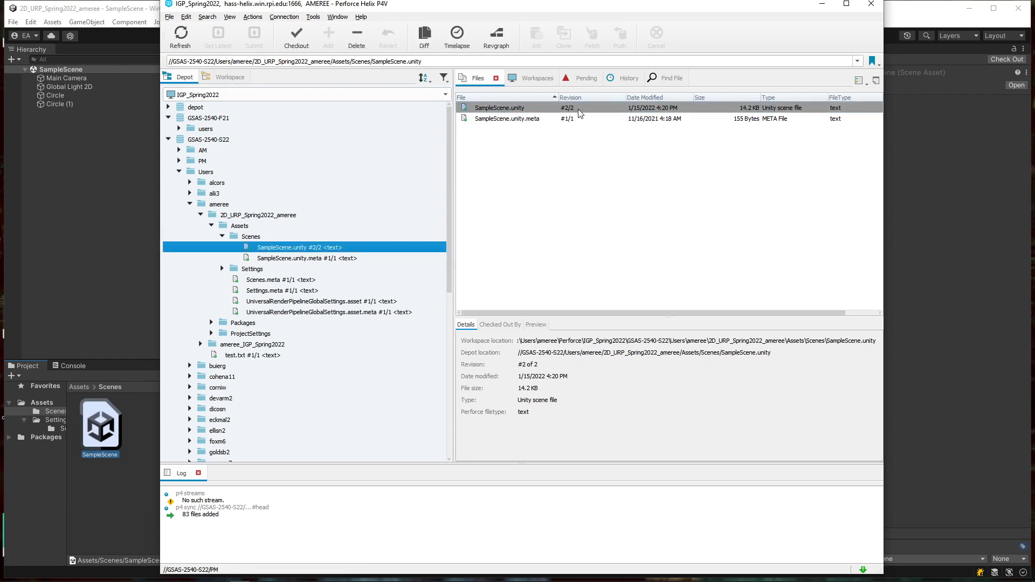
Step: Compare SampleScene.unity's history: revision #2 from changelist 37354 and revision #1 from 37353
{"action": "left_click", "coordinate": [626, 76]}
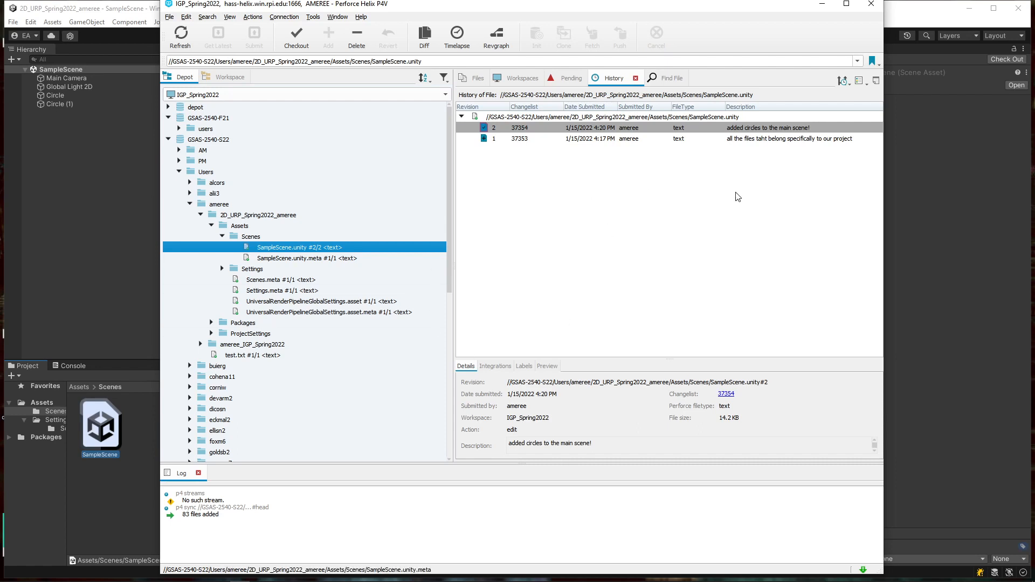
{"action": "left_click", "coordinate": [515, 138]}
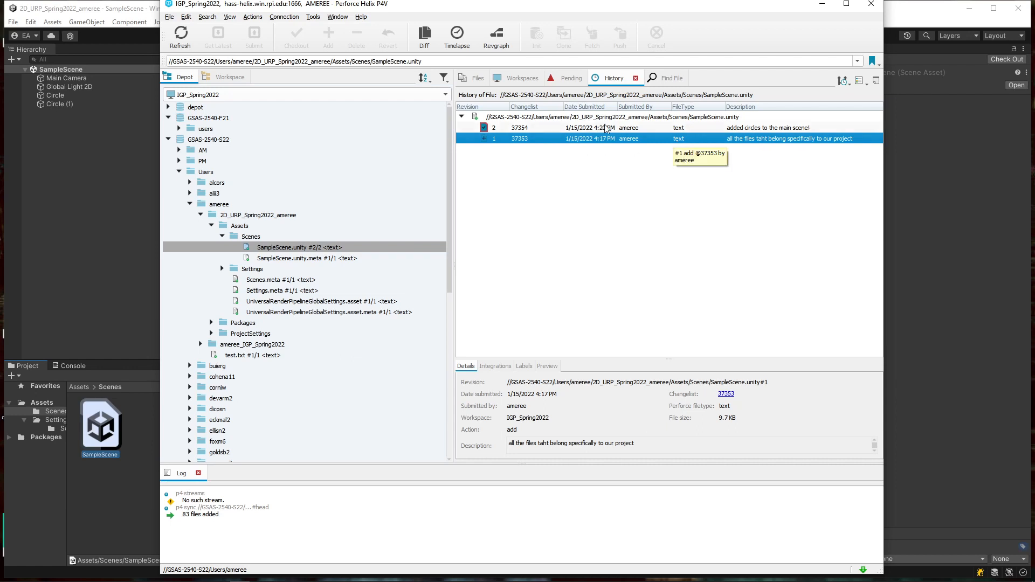
{"action": "left_click", "coordinate": [492, 129]}
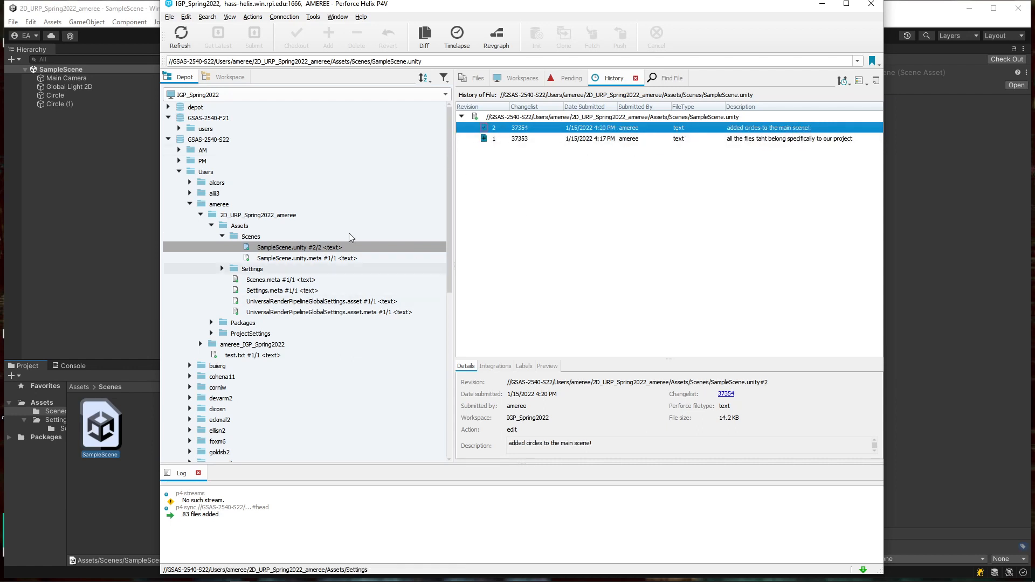
{"action": "left_click", "coordinate": [604, 139]}
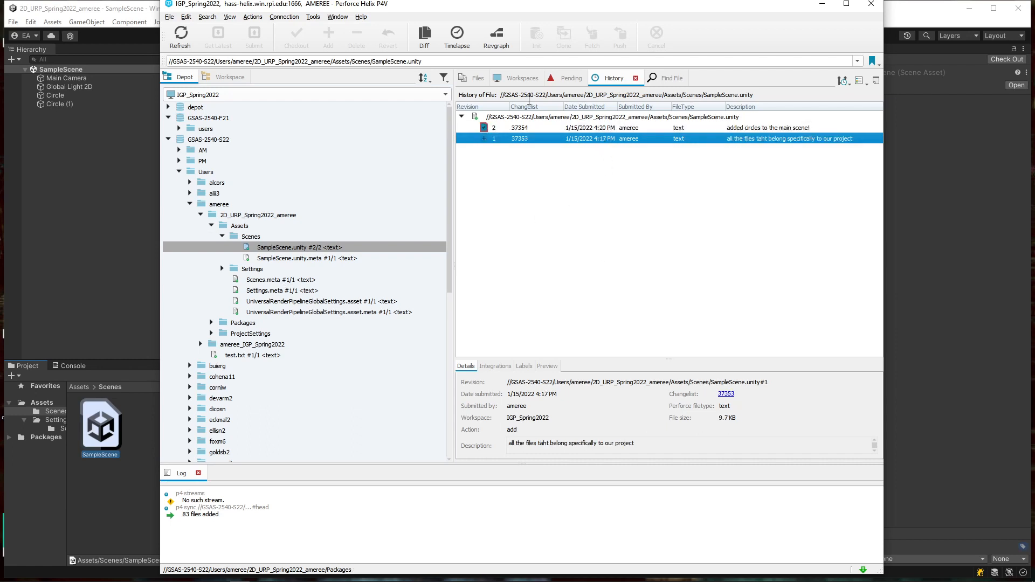
{"action": "right_click", "coordinate": [590, 142]}
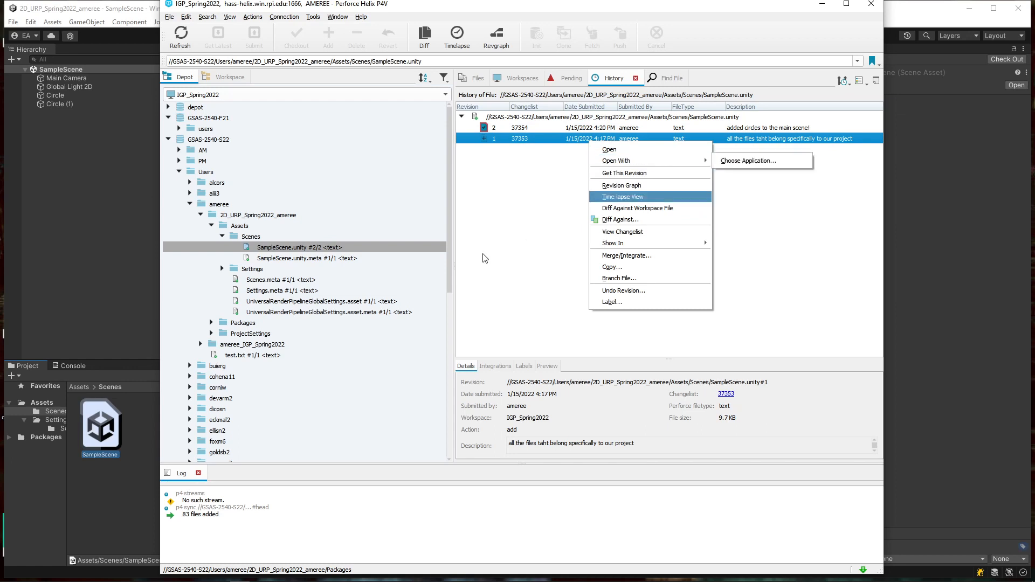
{"action": "left_click", "coordinate": [743, 294]}
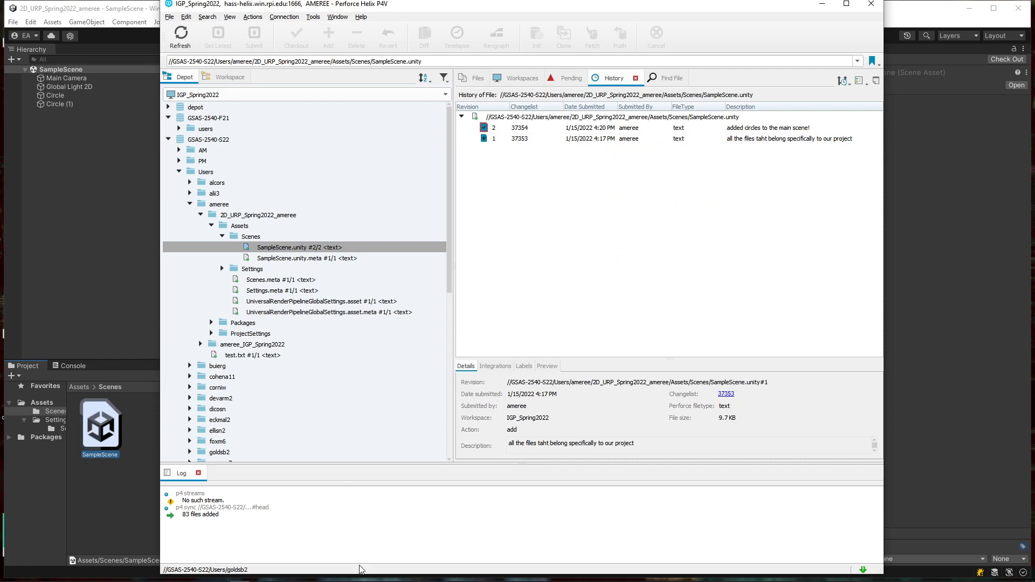
{"action": "mouse_move", "coordinate": [396, 580]}
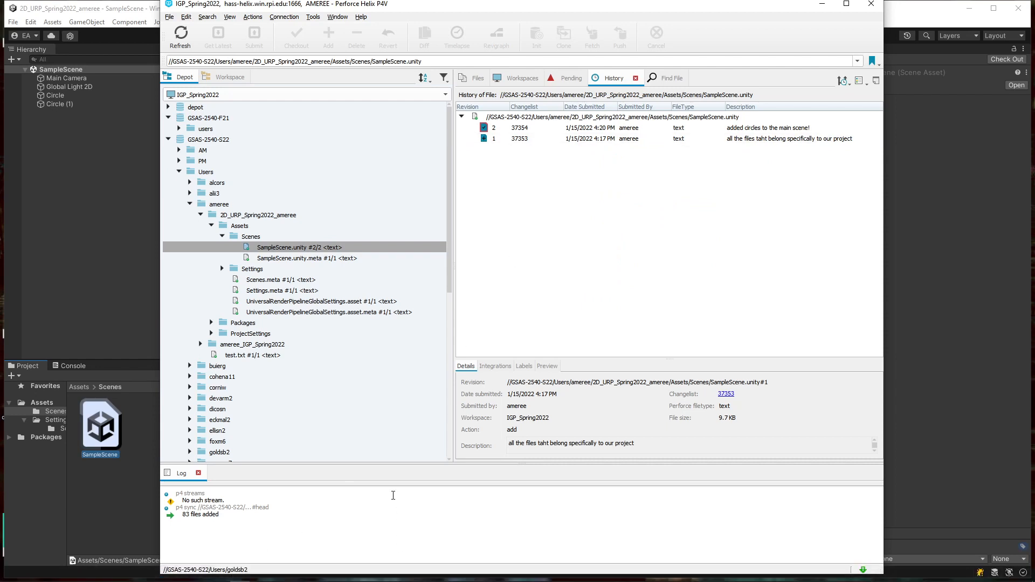
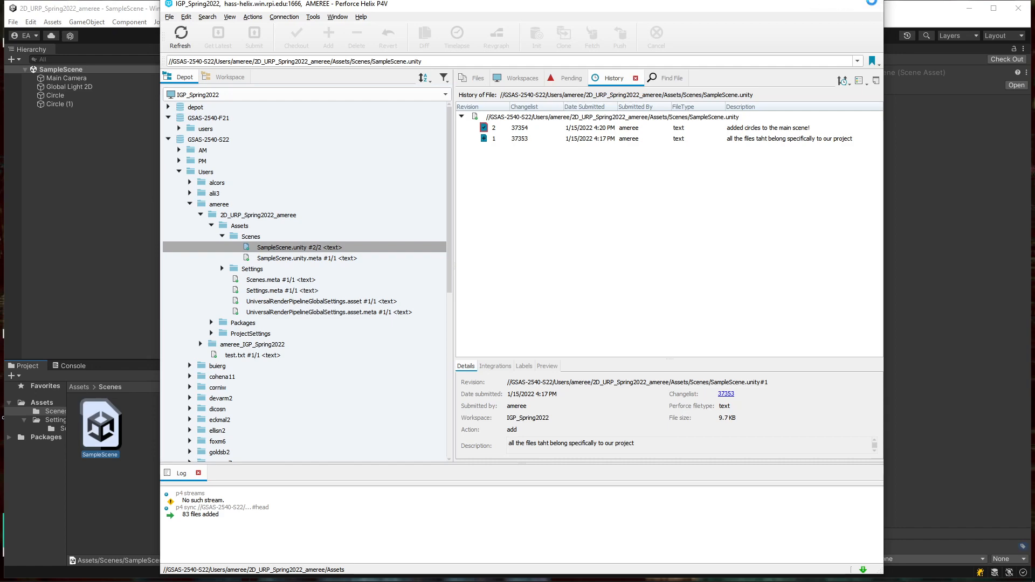
Step: Close the Perforce P4V client, clear the Hierarchy selection, and select Unity's Scenes folder
{"action": "left_click", "coordinate": [872, 5]}
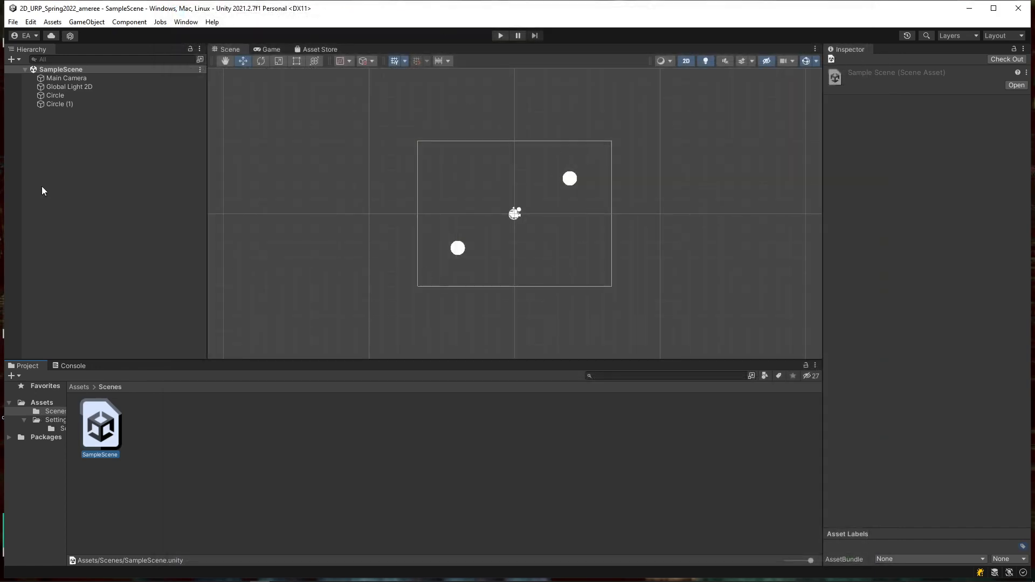
{"action": "left_click", "coordinate": [102, 194]}
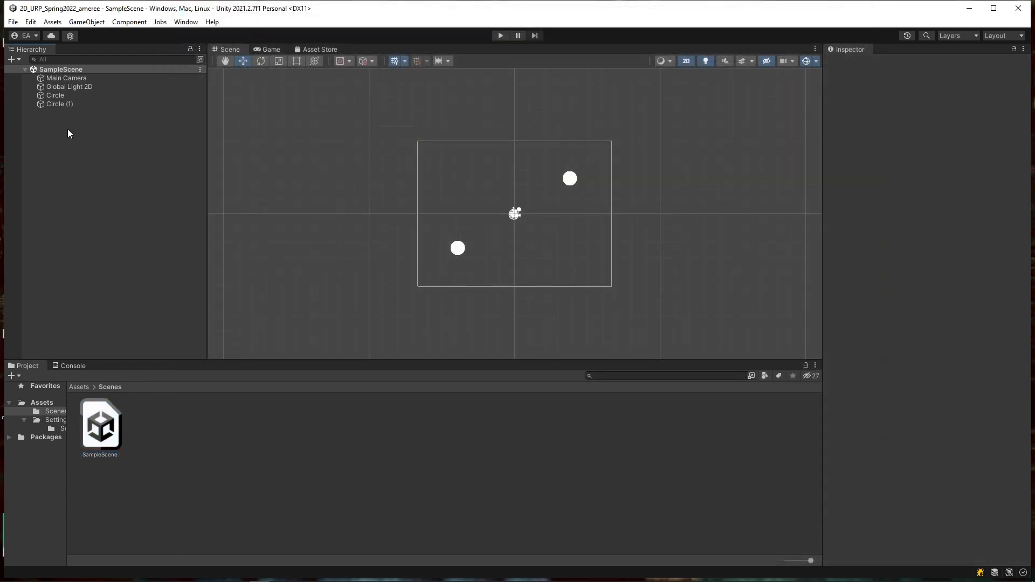
{"action": "left_click", "coordinate": [50, 412]}
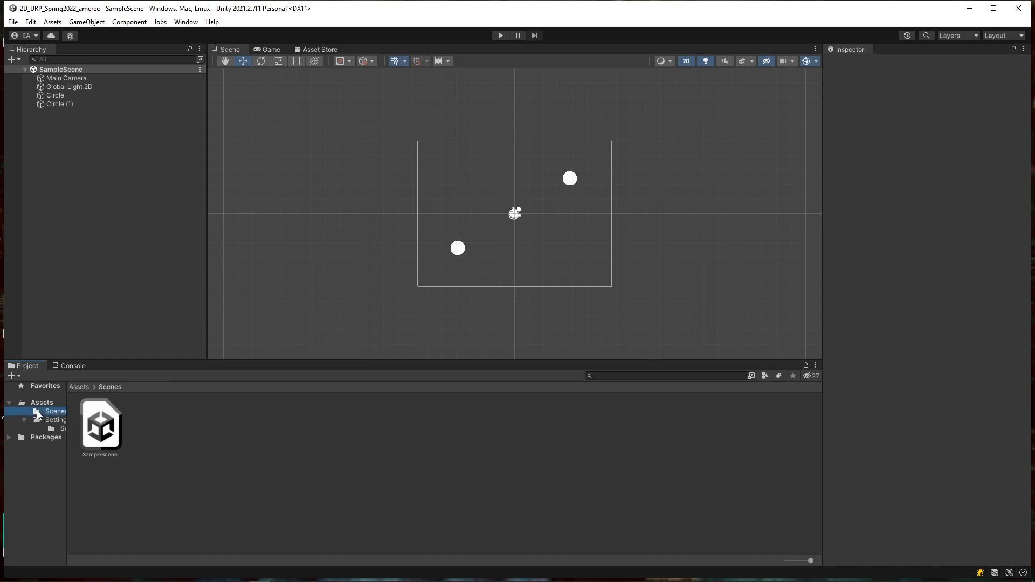
Step: Create a new scene asset in the Scenes folder named Lobby
{"action": "right_click", "coordinate": [157, 423]}
{"action": "mouse_move", "coordinate": [221, 125]}
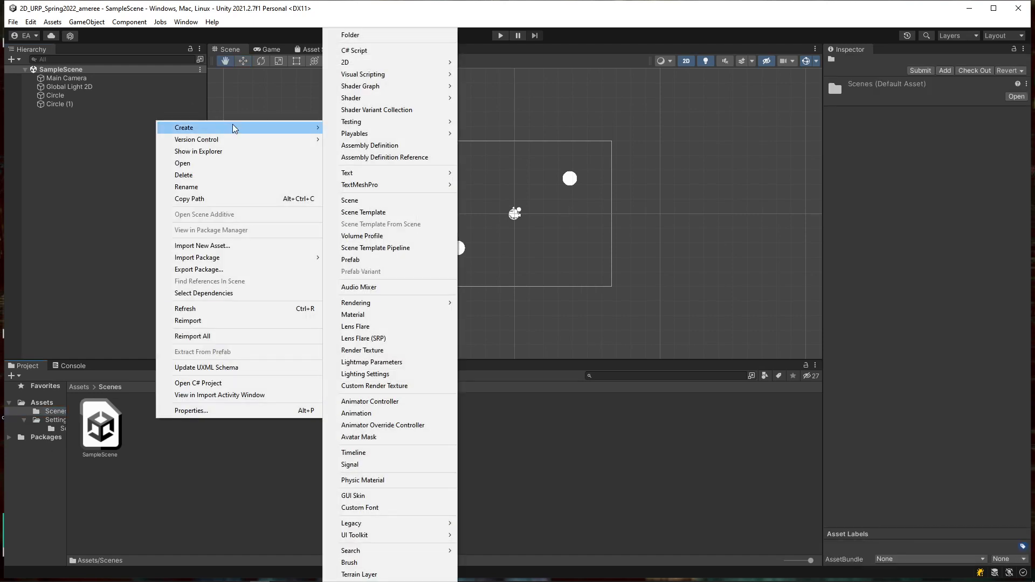
{"action": "left_click", "coordinate": [392, 200]}
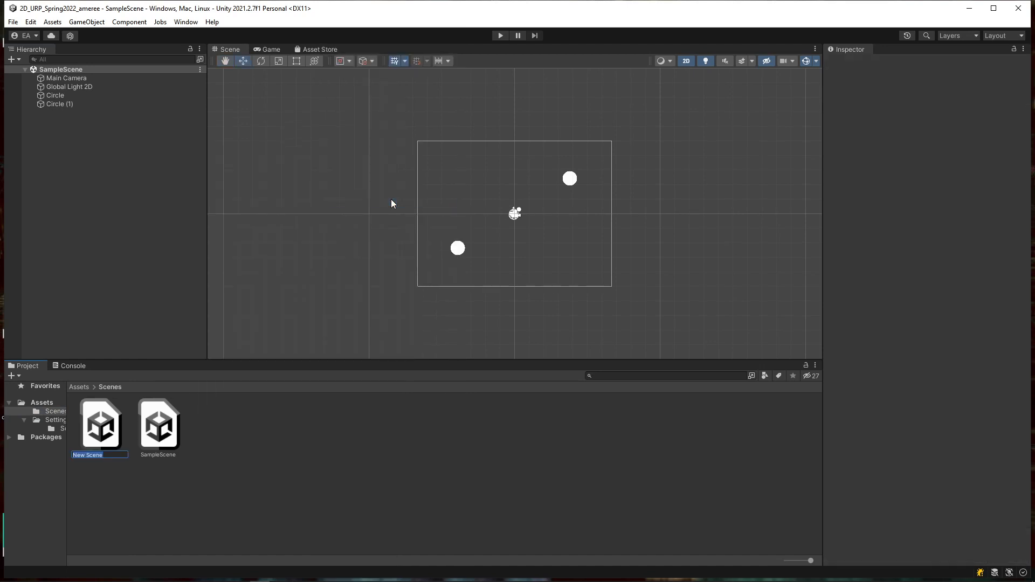
{"action": "type", "text": "Lobby"}
{"action": "key", "text": "Return"}
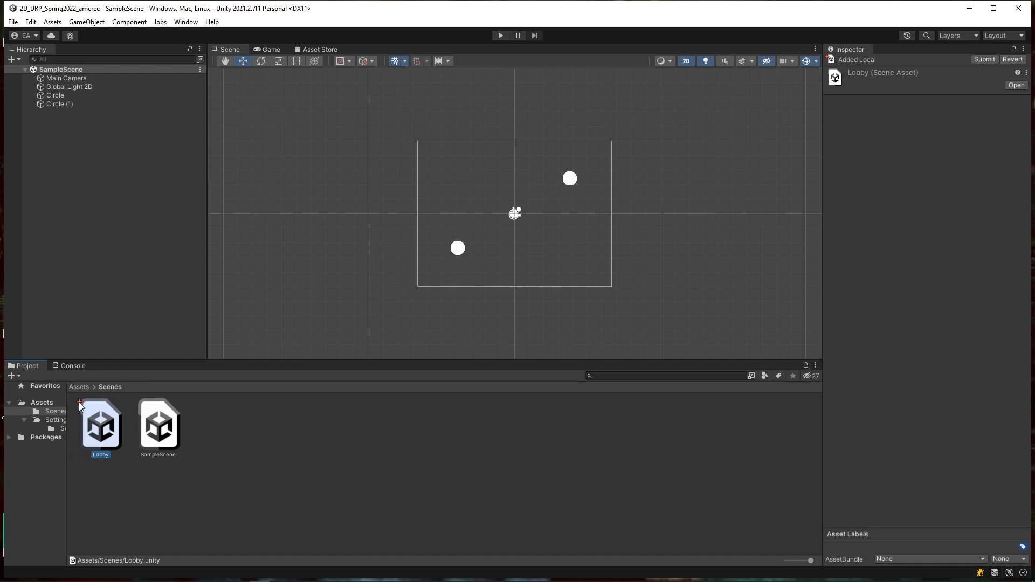
Step: Bring up the Lobby scene's context menu and dismiss it without choosing anything
{"action": "right_click", "coordinate": [104, 429]}
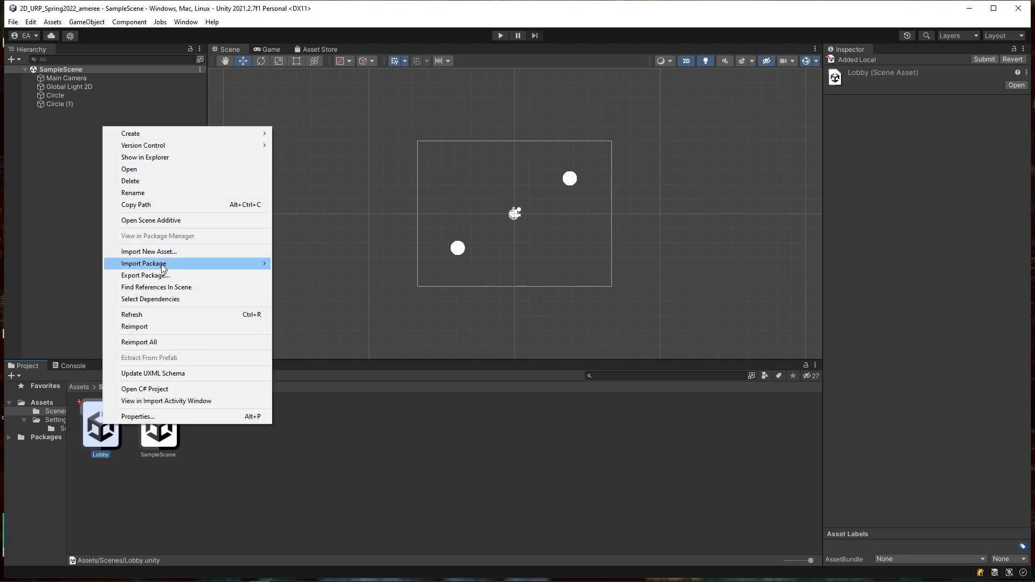
{"action": "mouse_move", "coordinate": [172, 146]}
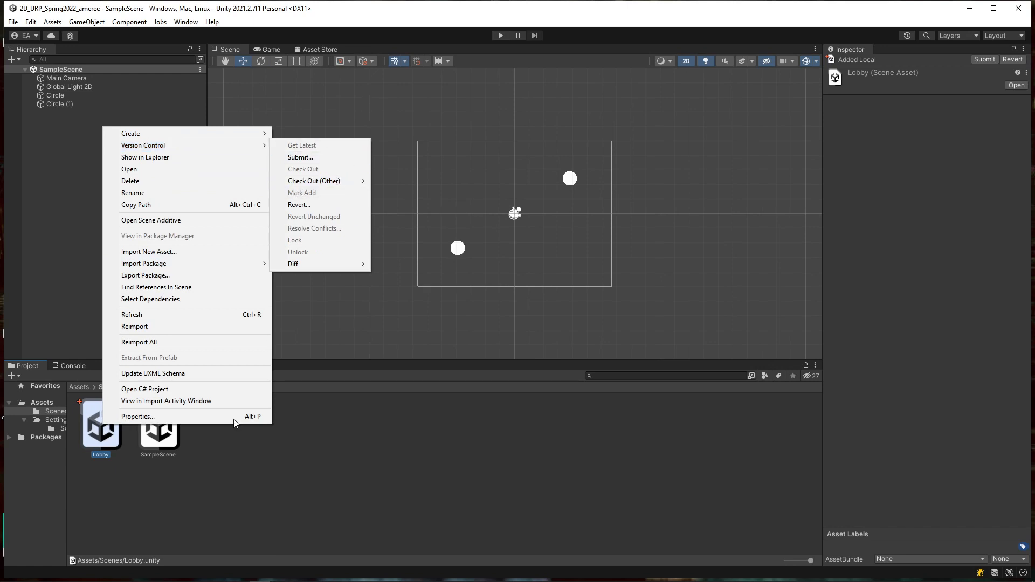
{"action": "left_click", "coordinate": [120, 498]}
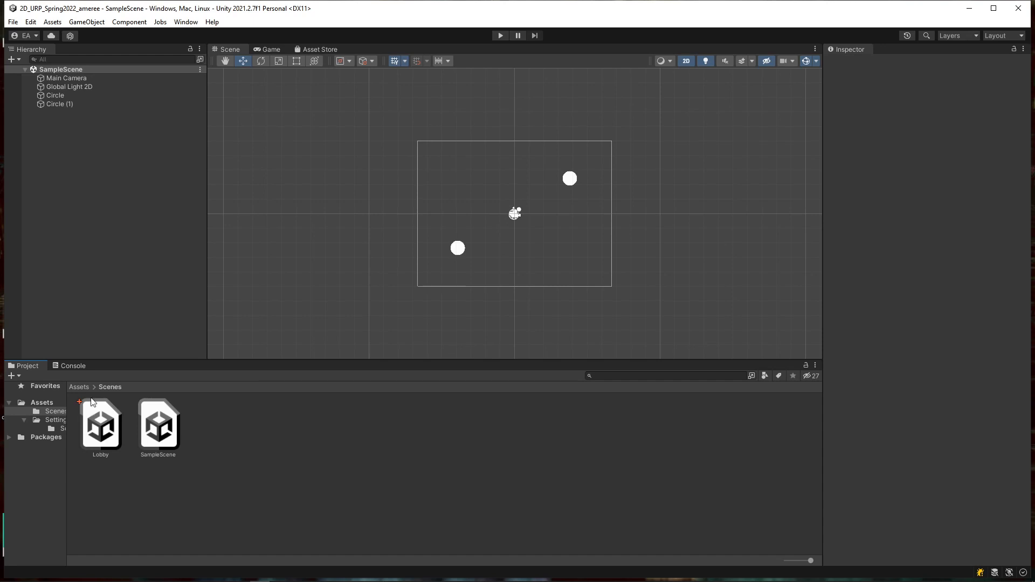
Step: Open the Lobby scene and add a UI Text - TextMeshPro object to the Hierarchy
{"action": "double_click", "coordinate": [106, 444]}
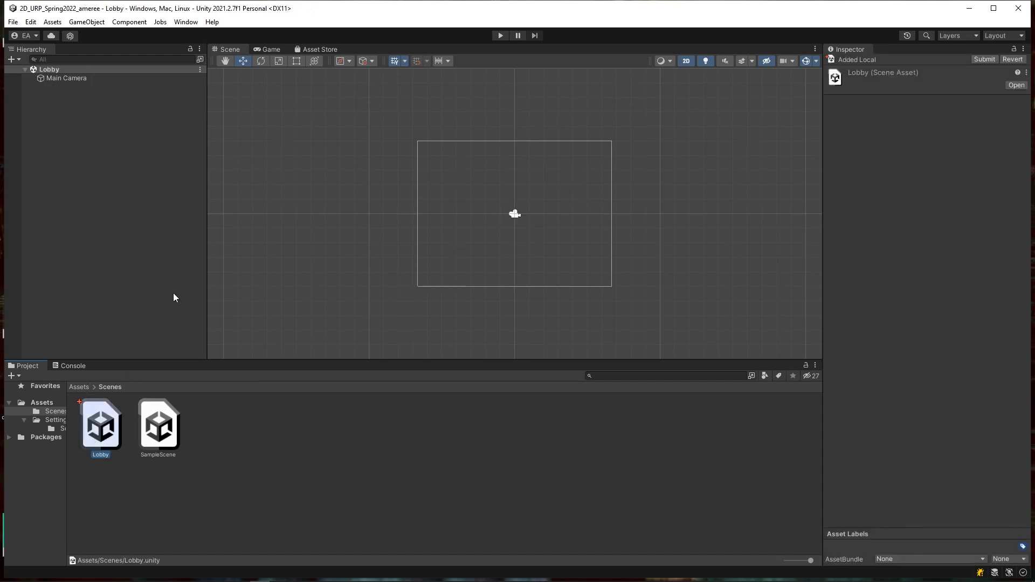
{"action": "right_click", "coordinate": [94, 146]}
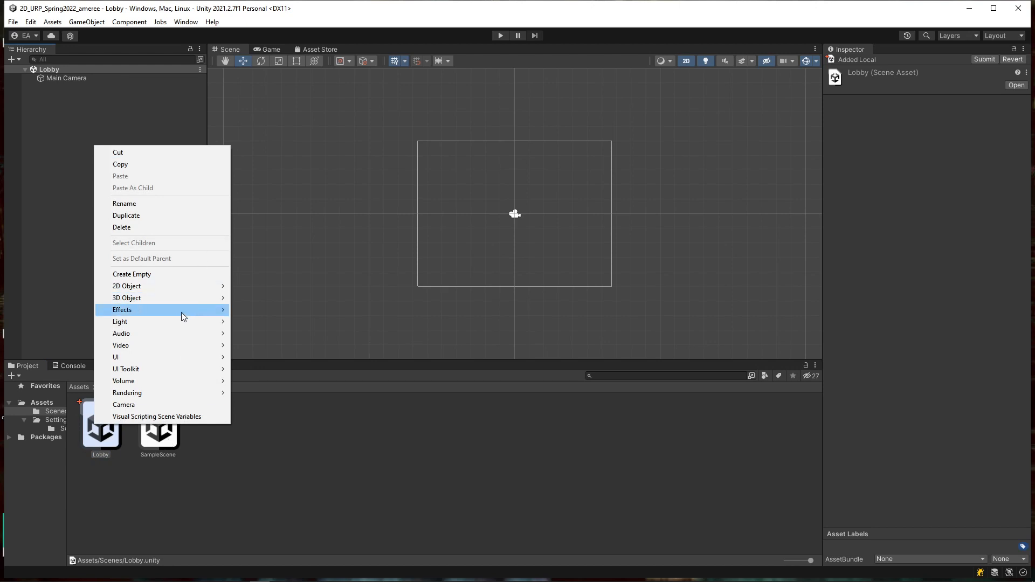
{"action": "mouse_move", "coordinate": [174, 357]}
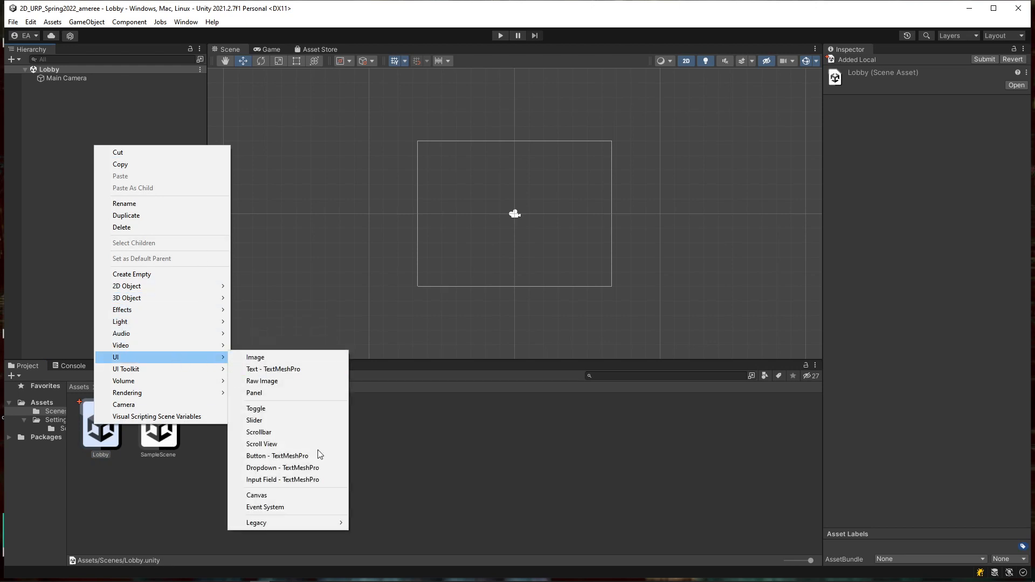
{"action": "mouse_move", "coordinate": [309, 521]}
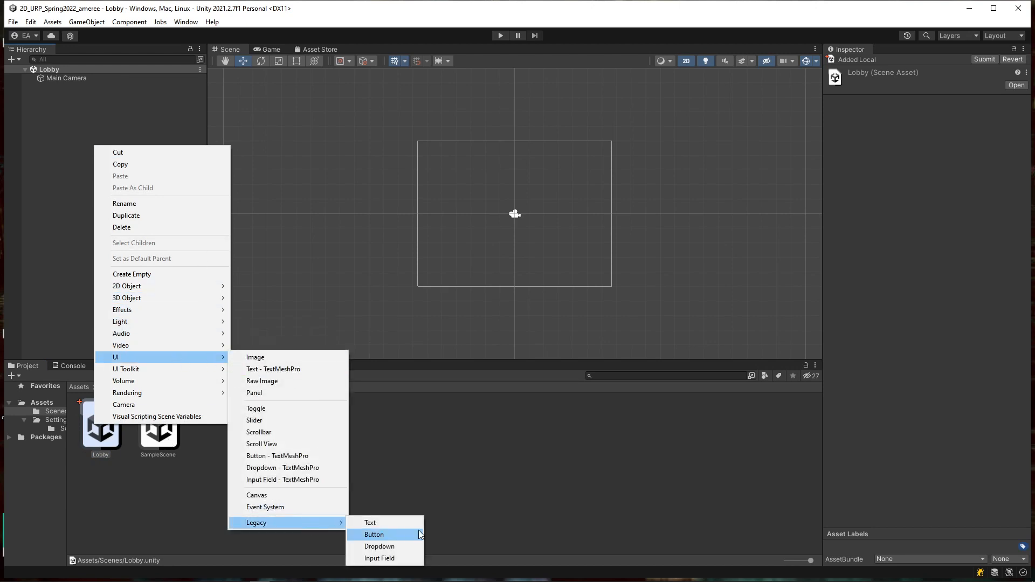
{"action": "left_click", "coordinate": [287, 370]}
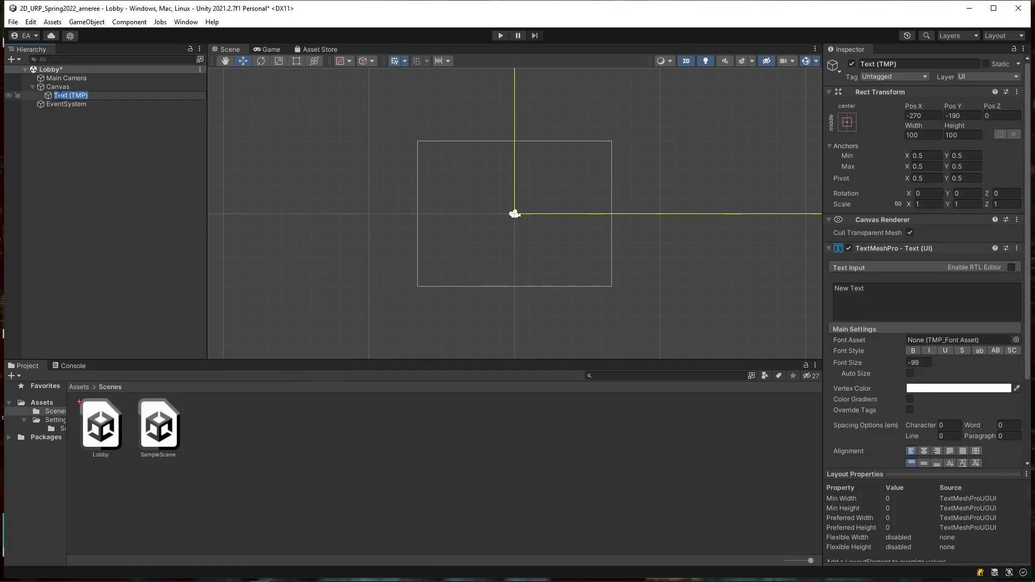
Step: Set the Text (TMP) content to 'Welcome to Unity with Perforce!' with font size 32
{"action": "double_click", "coordinate": [47, 88]}
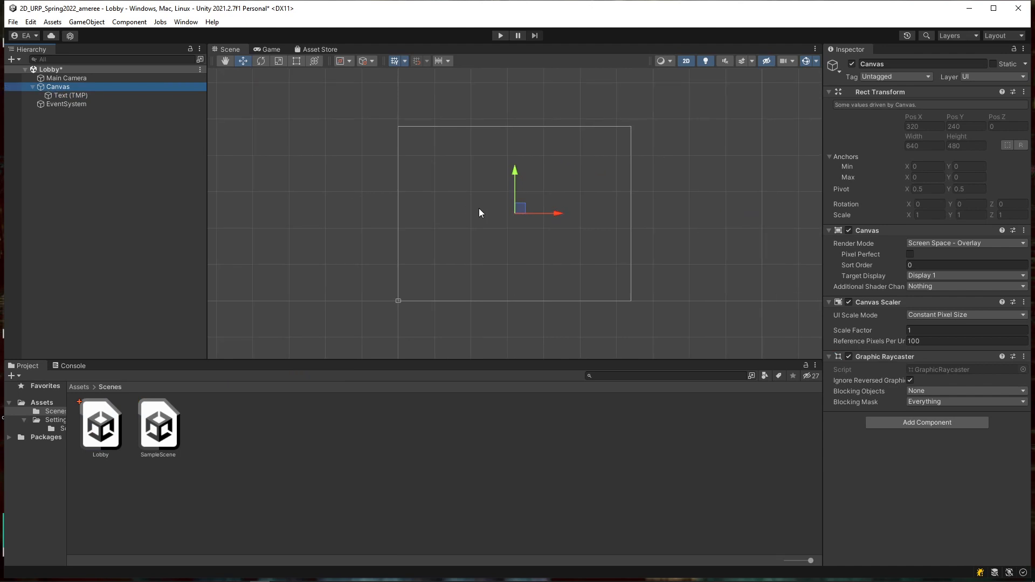
{"action": "double_click", "coordinate": [80, 96]}
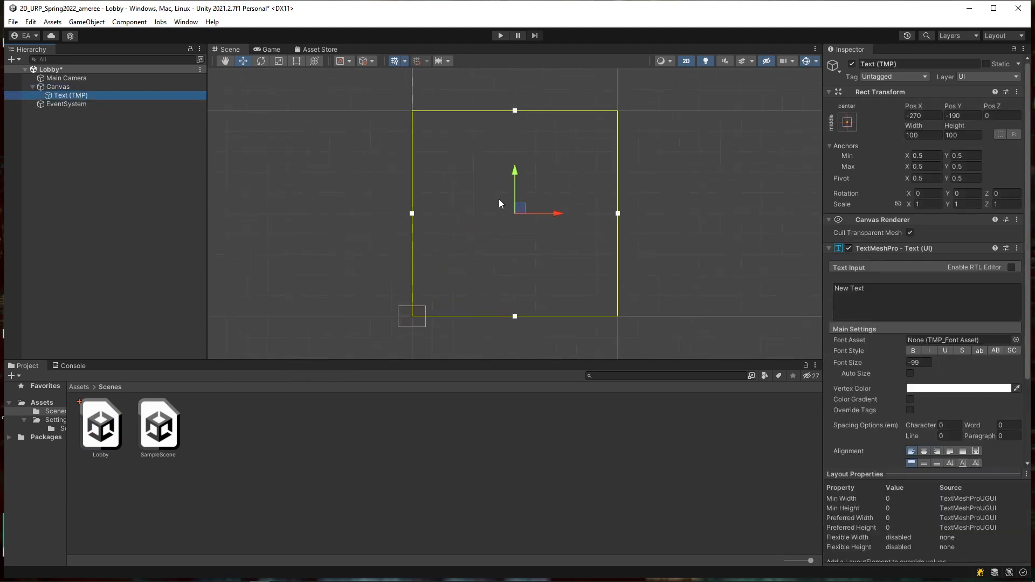
{"action": "left_click", "coordinate": [886, 293]}
{"action": "type", "text": "Wel"}
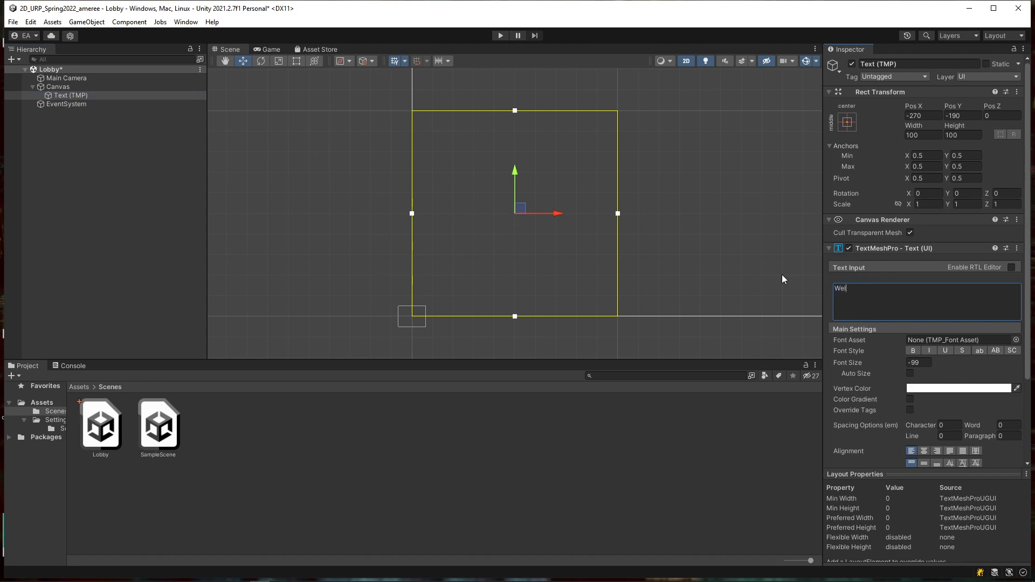
{"action": "type", "text": "come to Unity with Perforce!"}
{"action": "left_click", "coordinate": [918, 362]}
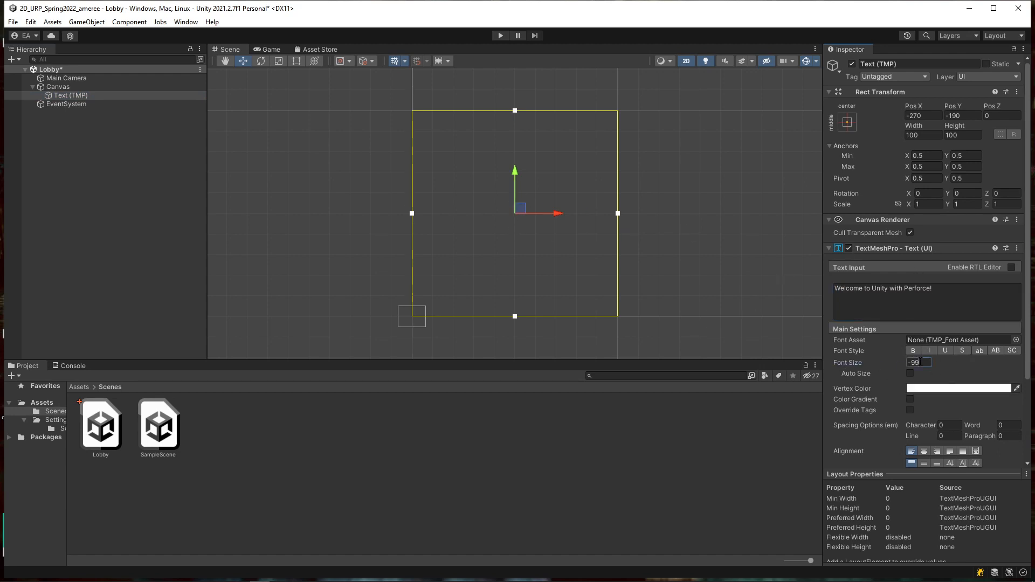
{"action": "type", "text": "32"}
Step: Stretch the welcome text's rect wider to the right and taller upward
{"action": "left_click_drag", "start_coordinate": [618, 214], "coordinate": [909, 229]}
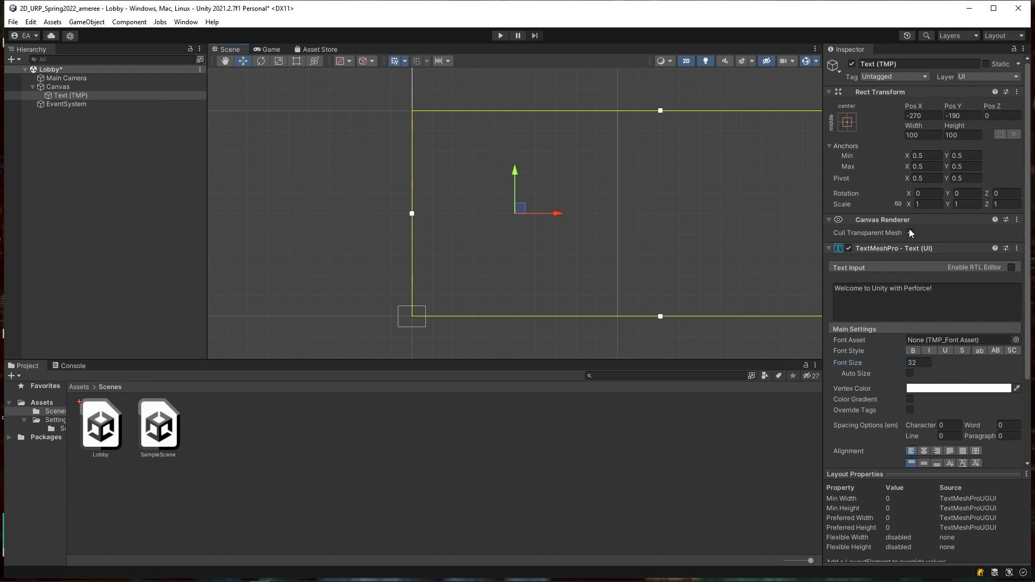
{"action": "scroll", "coordinate": [512, 211], "scroll_direction": "down", "scroll_amount": 5}
{"action": "scroll", "coordinate": [517, 217], "scroll_direction": "down", "scroll_amount": 3}
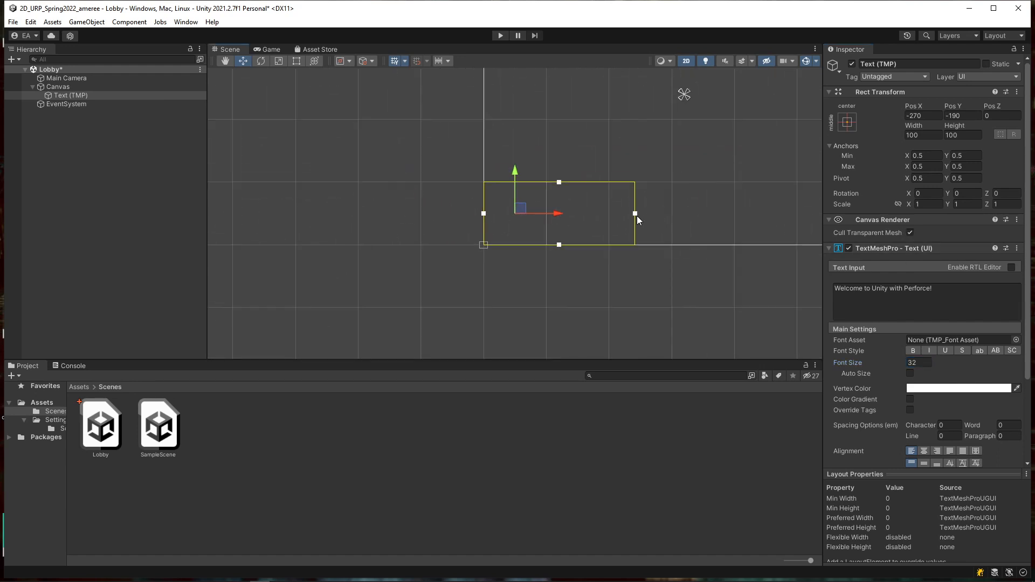
{"action": "left_click_drag", "start_coordinate": [635, 214], "coordinate": [810, 220]}
{"action": "left_click_drag", "start_coordinate": [658, 187], "coordinate": [654, 123]}
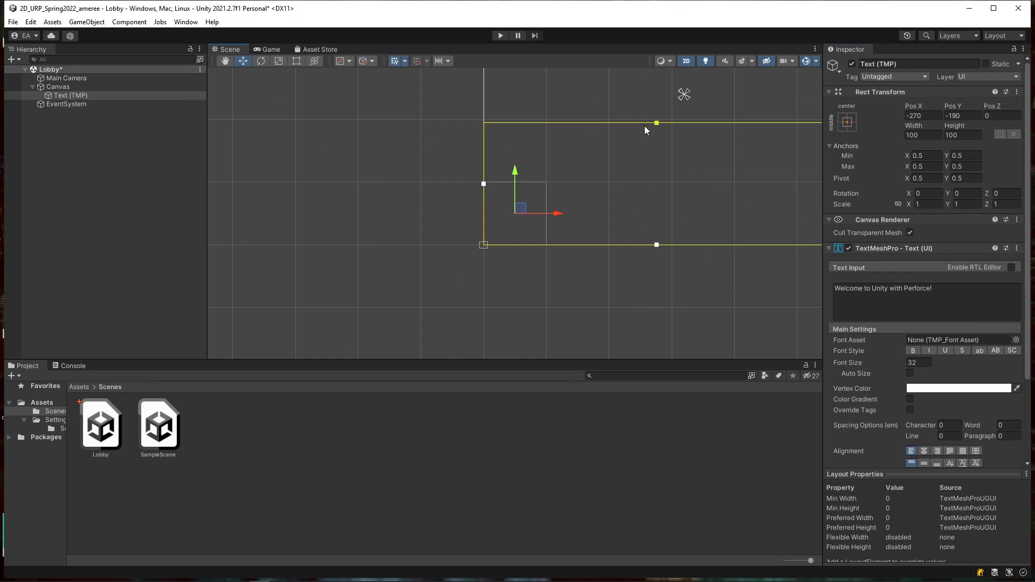
{"action": "scroll", "coordinate": [618, 210], "scroll_direction": "down", "scroll_amount": 2}
Step: Frame the Canvas, widen the Inspector panel, and reselect the Text (TMP) welcome text
{"action": "double_click", "coordinate": [62, 96]}
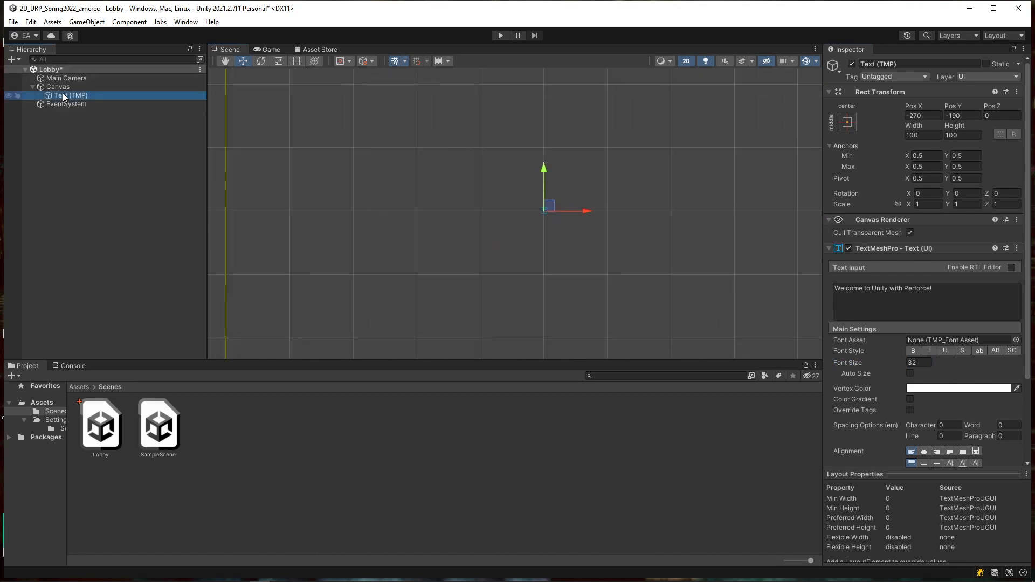
{"action": "double_click", "coordinate": [58, 87]}
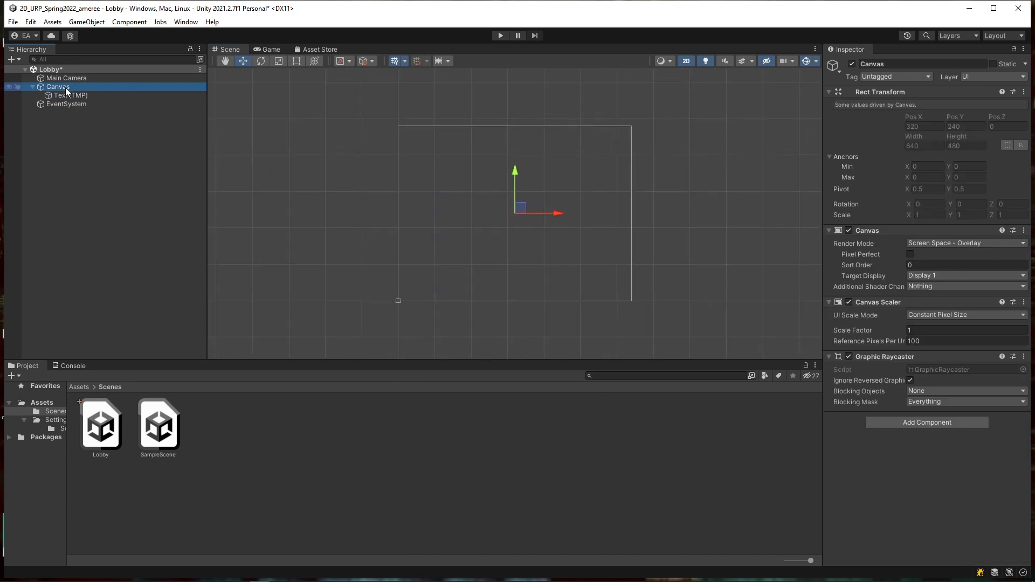
{"action": "scroll", "coordinate": [645, 253], "scroll_direction": "down", "scroll_amount": 2}
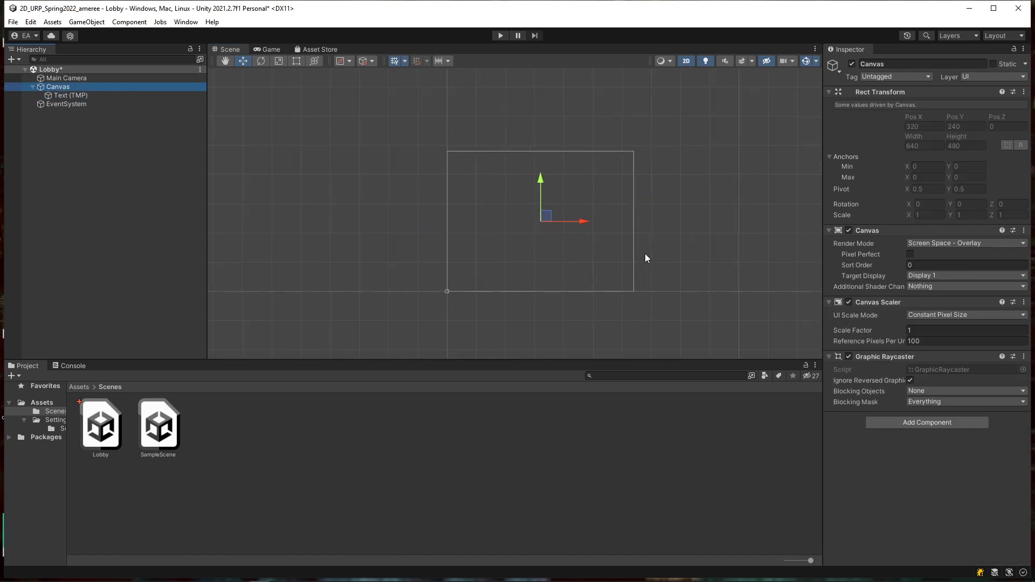
{"action": "left_click_drag", "start_coordinate": [820, 253], "coordinate": [651, 254]}
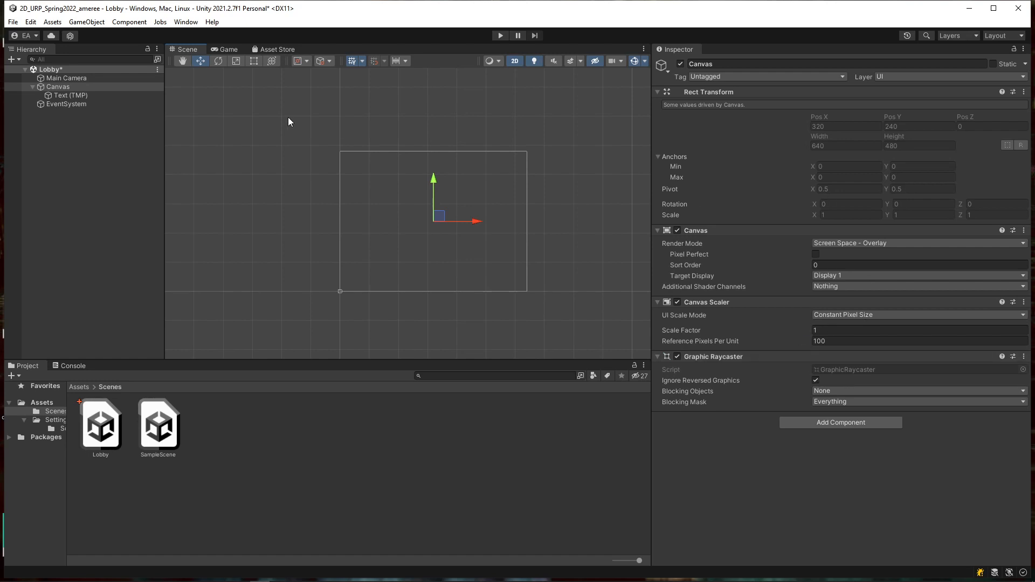
{"action": "left_click", "coordinate": [70, 96]}
{"action": "left_click", "coordinate": [806, 302]}
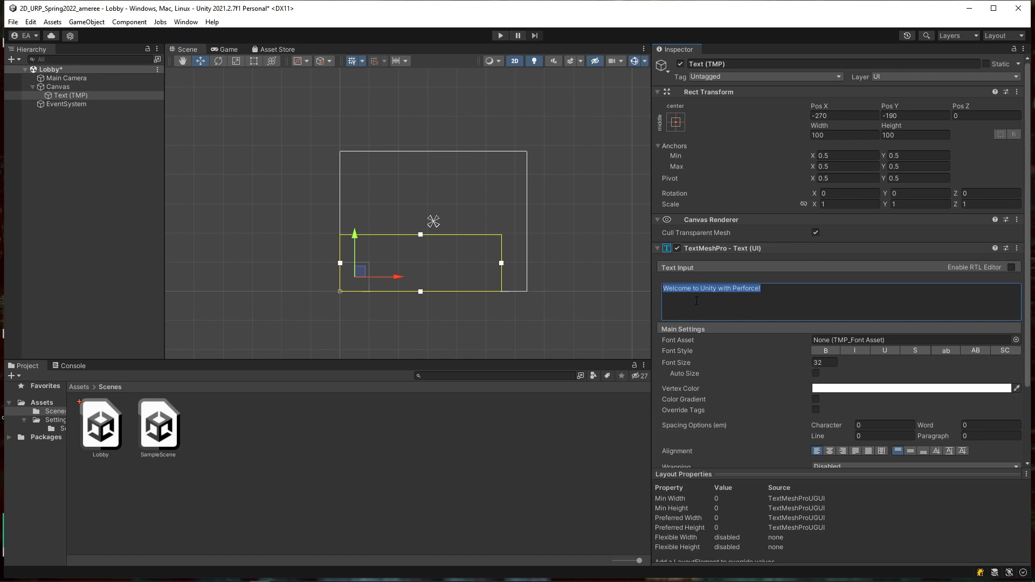
Step: Turn on Auto Size for the welcome text and leave its Font Asset as None
{"action": "scroll", "coordinate": [752, 444], "scroll_direction": "down", "scroll_amount": 3}
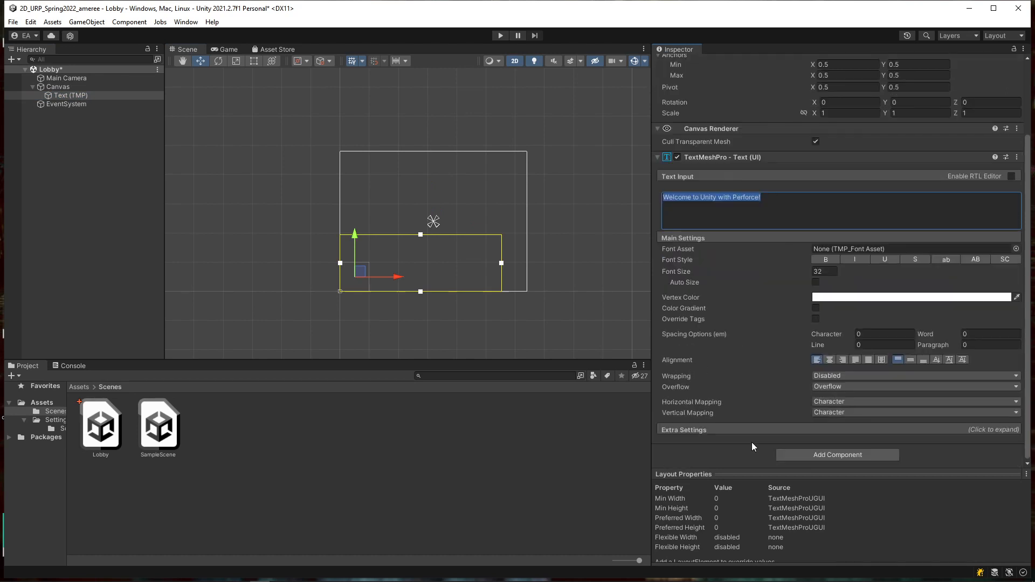
{"action": "left_click", "coordinate": [815, 282]}
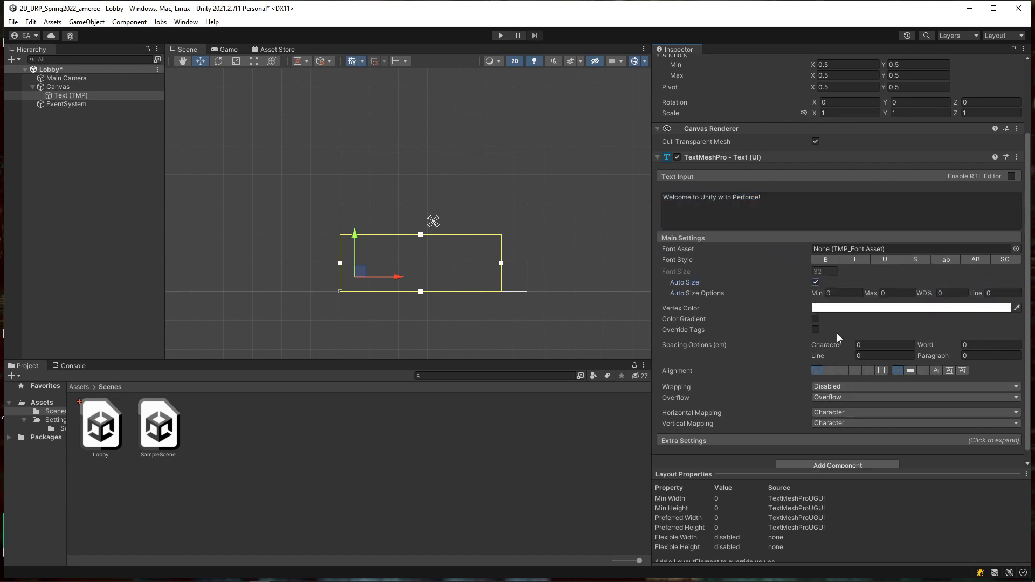
{"action": "scroll", "coordinate": [811, 330], "scroll_direction": "up", "scroll_amount": 3}
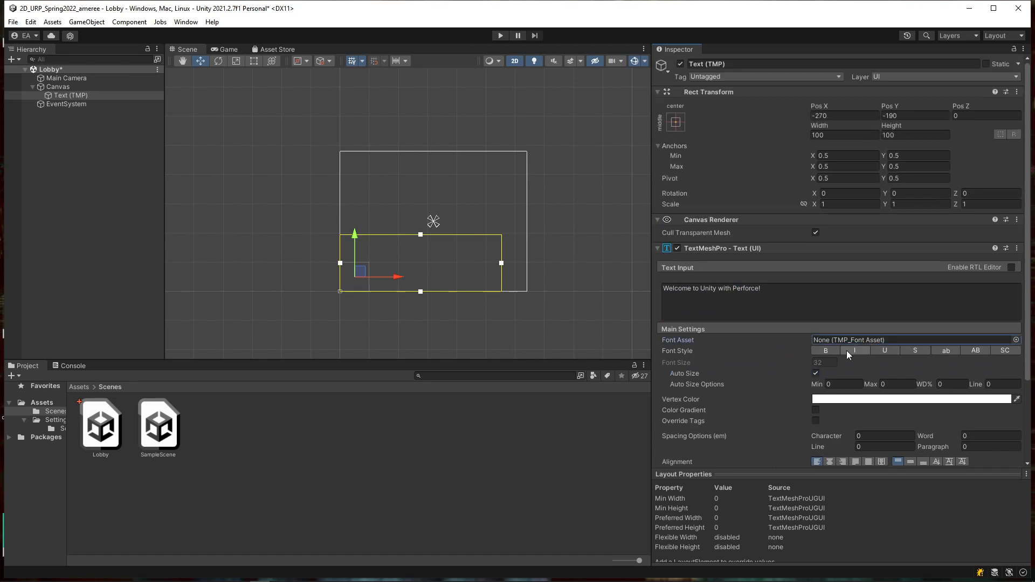
{"action": "left_click", "coordinate": [1015, 340]}
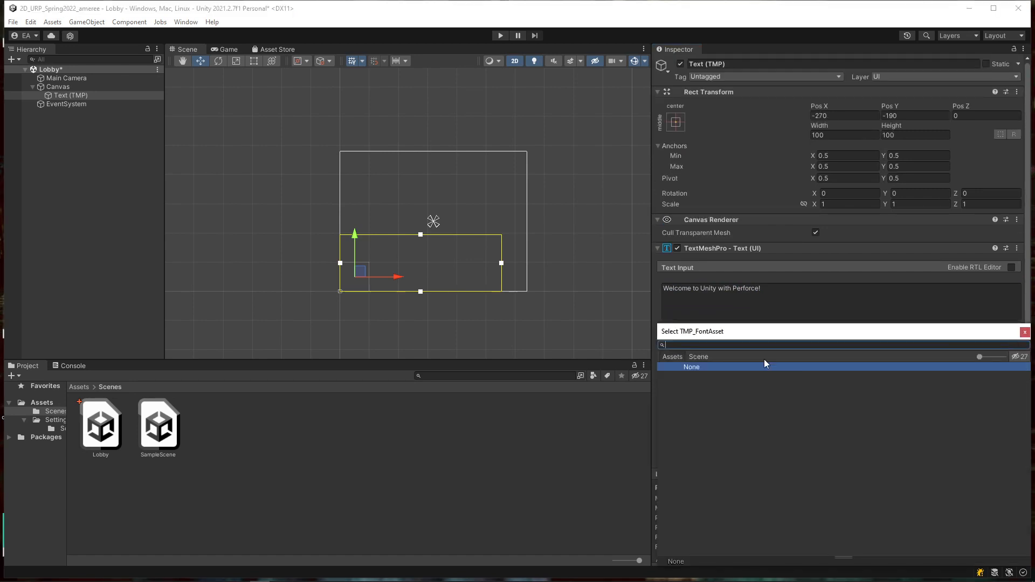
{"action": "double_click", "coordinate": [694, 367]}
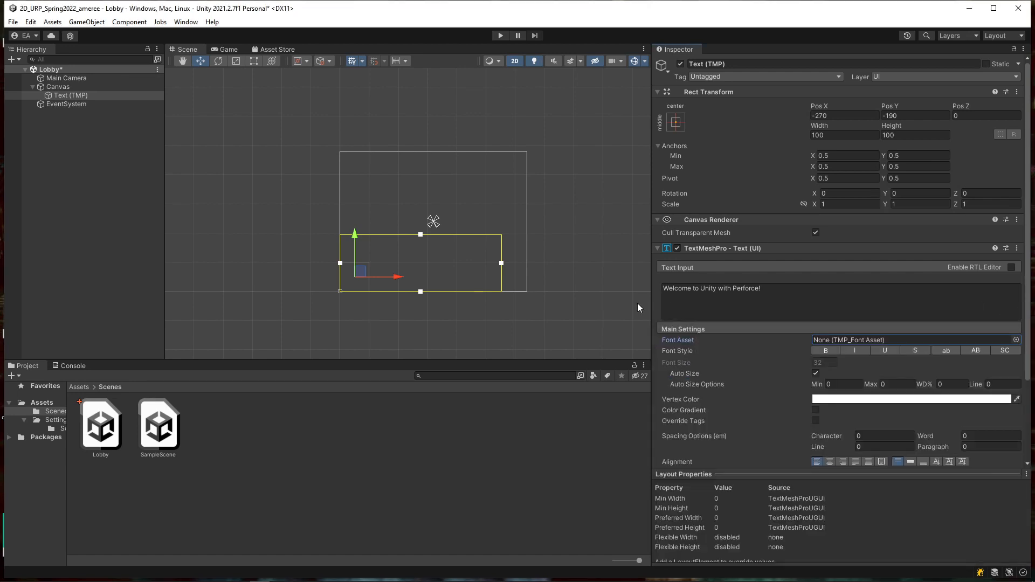
Step: Browse the Packages folder contents in the Project window
{"action": "left_click", "coordinate": [44, 438]}
{"action": "left_click", "coordinate": [10, 437]}
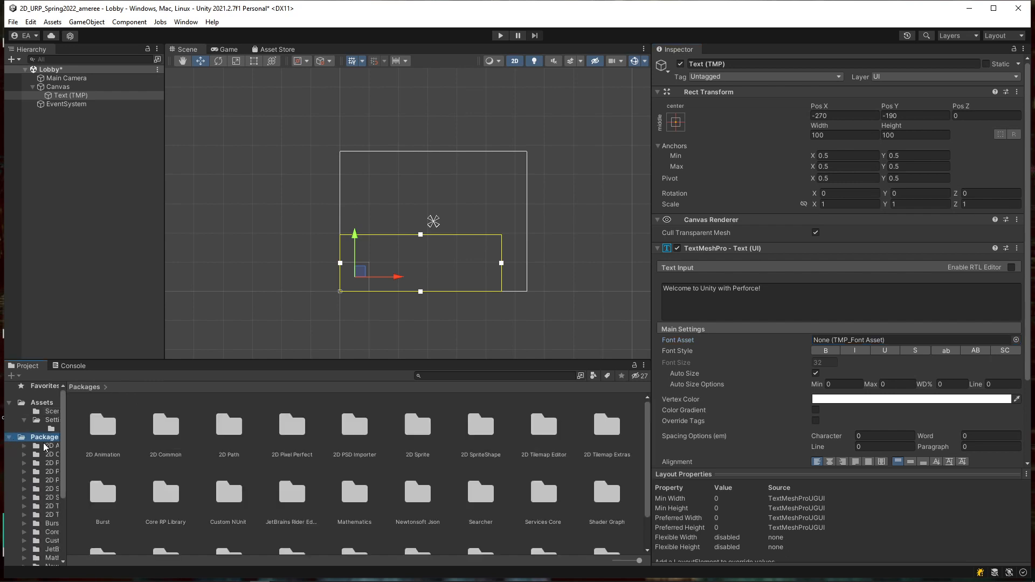
{"action": "left_click", "coordinate": [9, 437]}
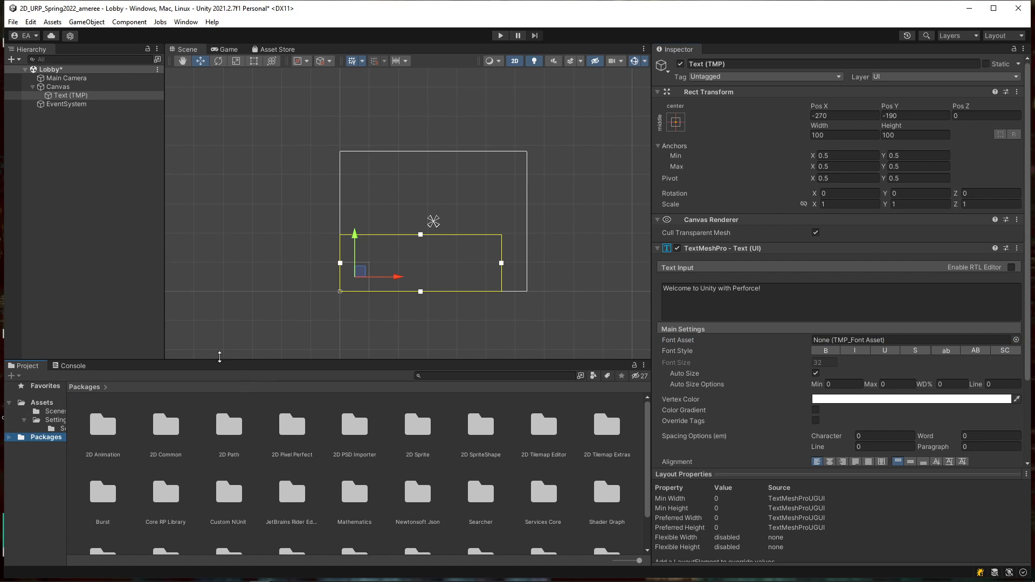
Step: Delete the Text (TMP) object, then select the Canvas and bring up its actions
{"action": "left_click", "coordinate": [57, 87]}
{"action": "double_click", "coordinate": [64, 96]}
{"action": "right_click", "coordinate": [64, 97]}
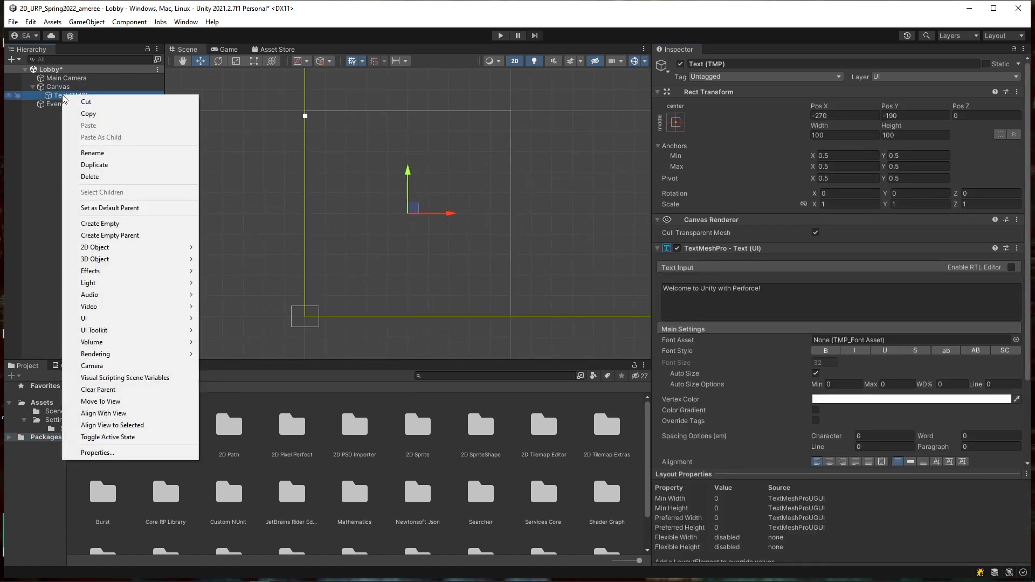
{"action": "left_click", "coordinate": [98, 177]}
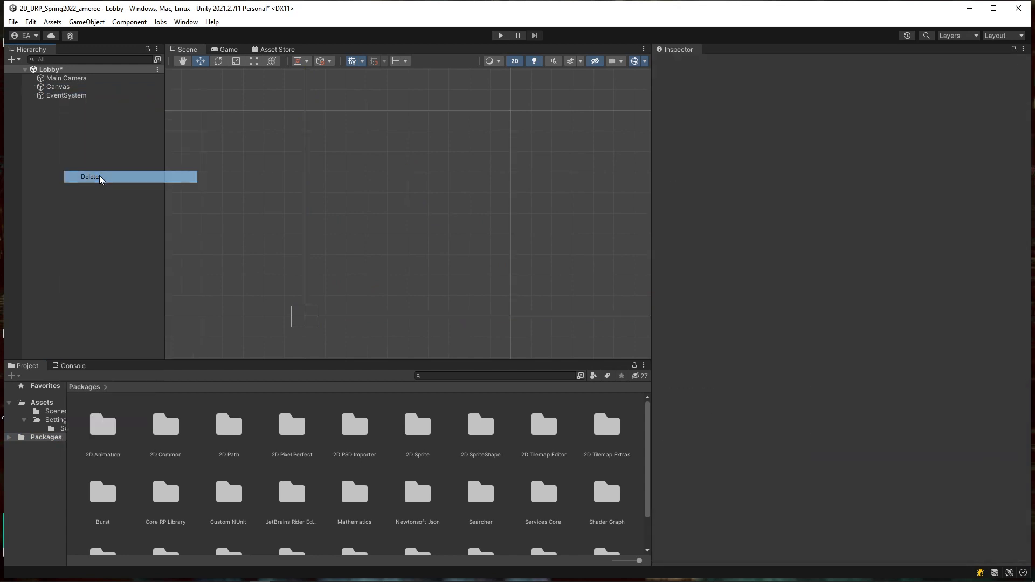
{"action": "right_click", "coordinate": [53, 186]}
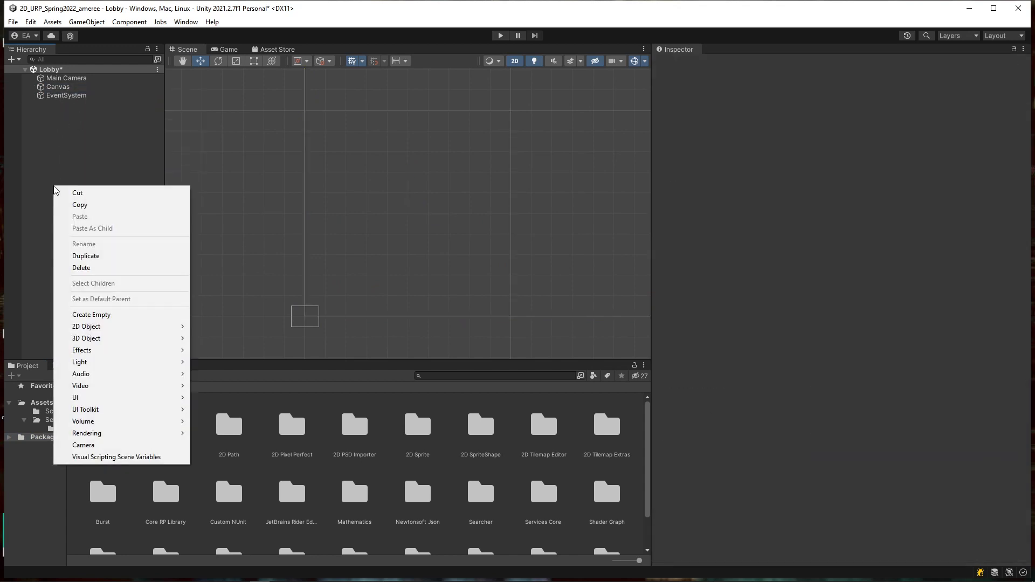
{"action": "left_click", "coordinate": [62, 91]}
{"action": "right_click", "coordinate": [60, 89]}
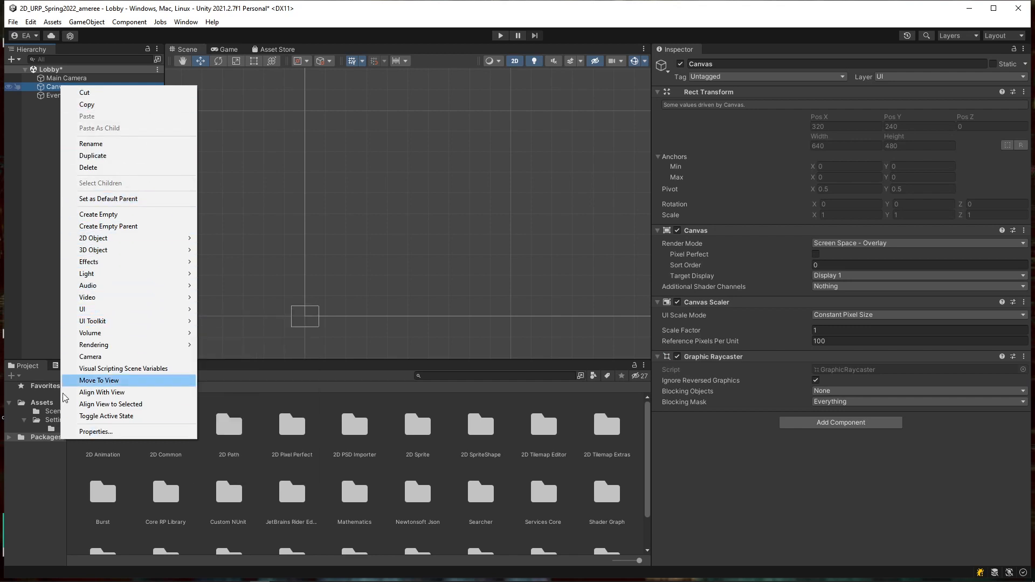
Step: Add a legacy UI Text under Canvas reading 'Hello Unity and Perforce!'
{"action": "mouse_move", "coordinate": [118, 314]}
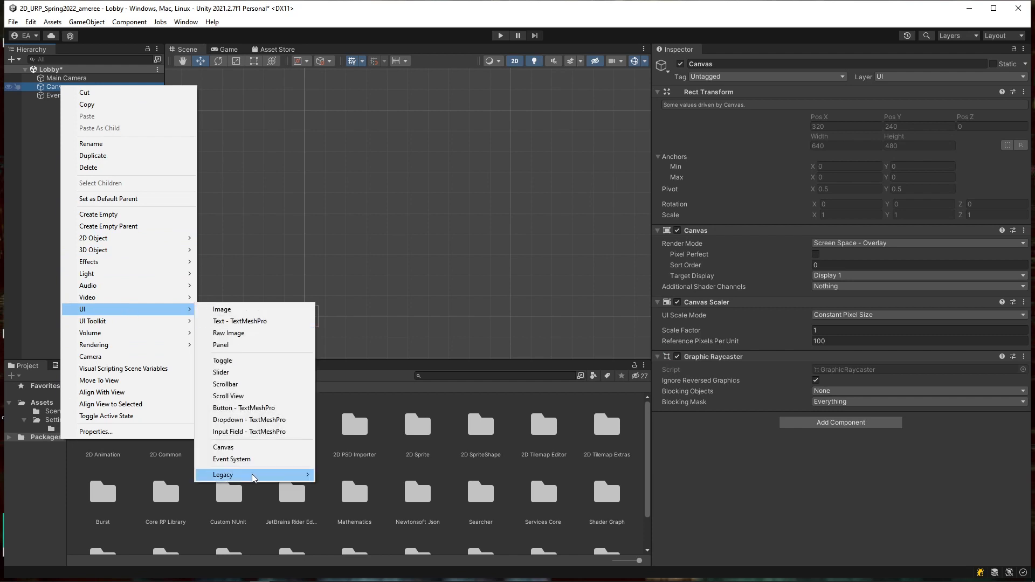
{"action": "mouse_move", "coordinate": [254, 474]}
{"action": "left_click", "coordinate": [328, 475]}
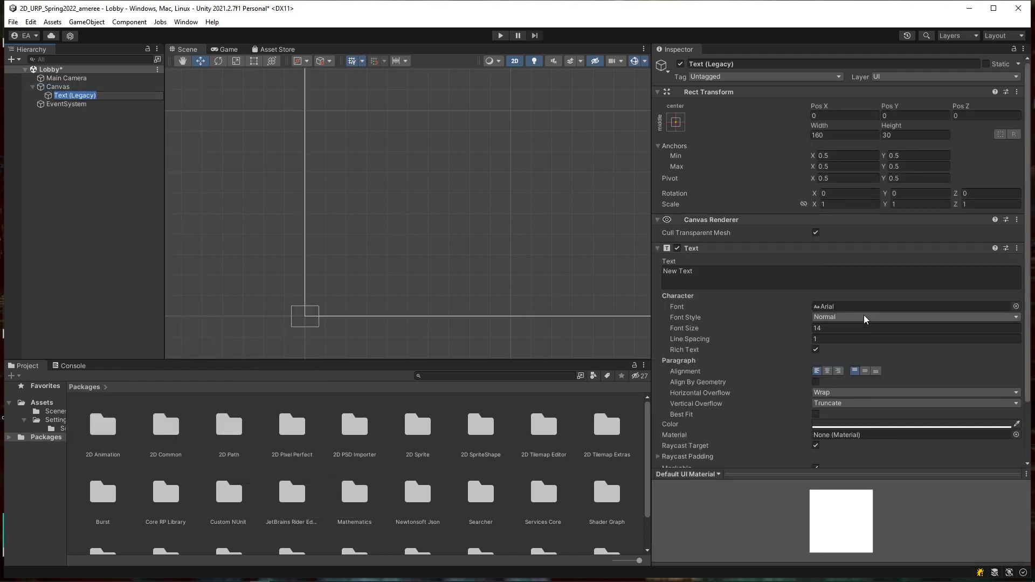
{"action": "double_click", "coordinate": [54, 95]}
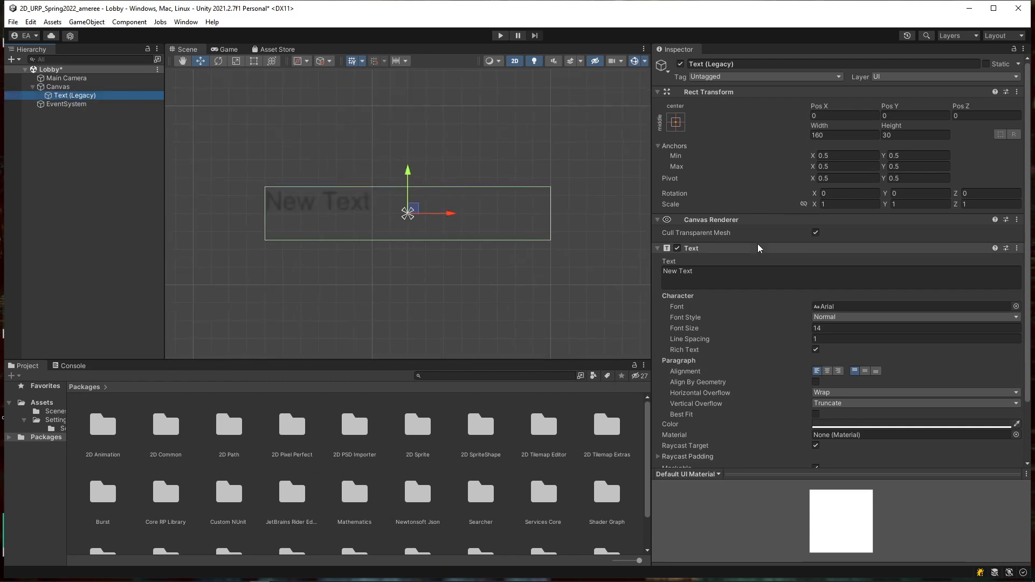
{"action": "left_click", "coordinate": [820, 271]}
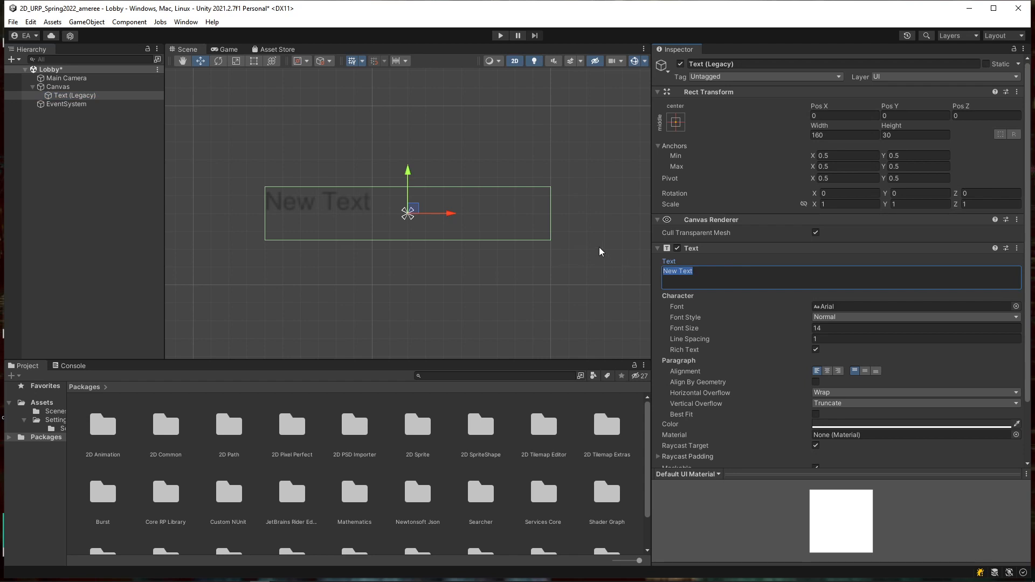
{"action": "type", "text": "Hello Unity and Perfo"}
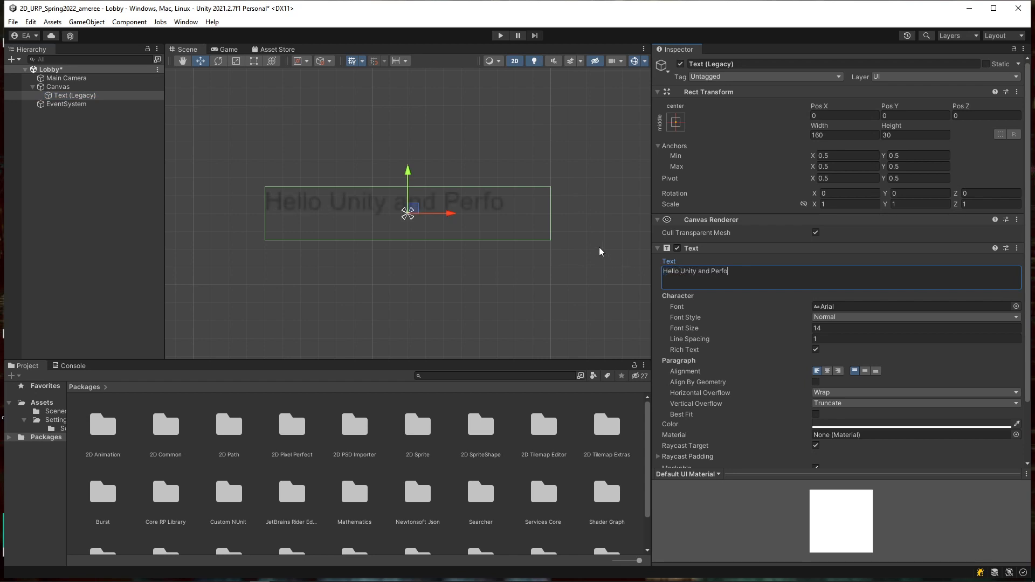
{"action": "type", "text": "rce!"}
Step: Set the text's font size to 32 with horizontal and vertical overflow both Overflow
{"action": "left_click", "coordinate": [831, 330]}
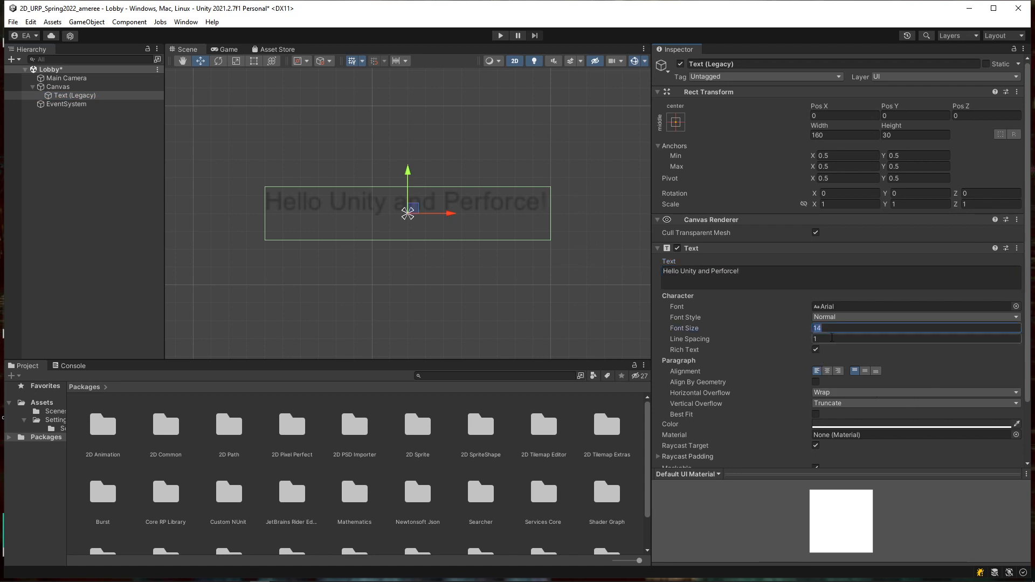
{"action": "type", "text": "32"}
{"action": "left_click", "coordinate": [841, 393]}
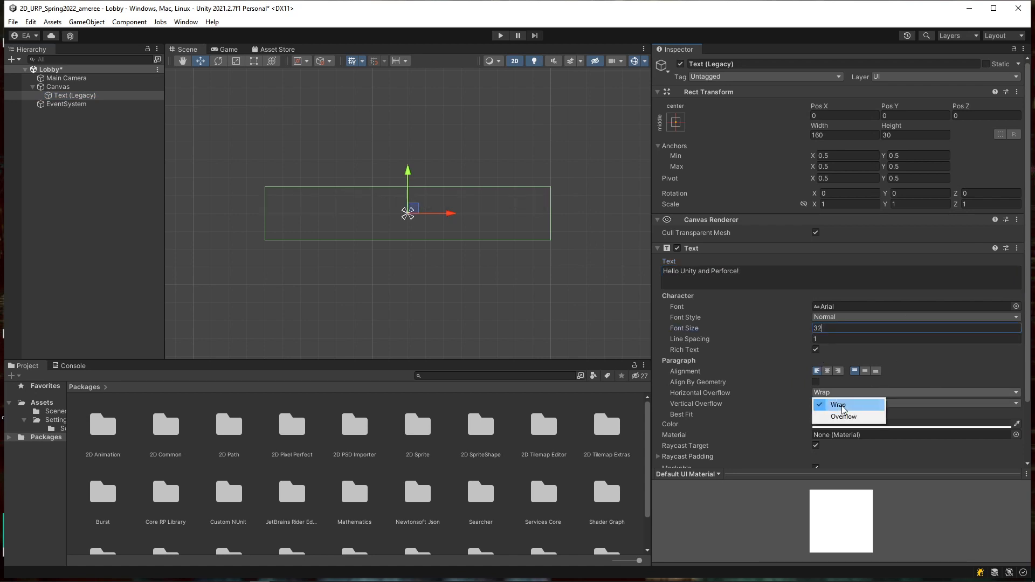
{"action": "left_click", "coordinate": [843, 416]}
{"action": "left_click", "coordinate": [844, 404]}
{"action": "left_click", "coordinate": [844, 428]}
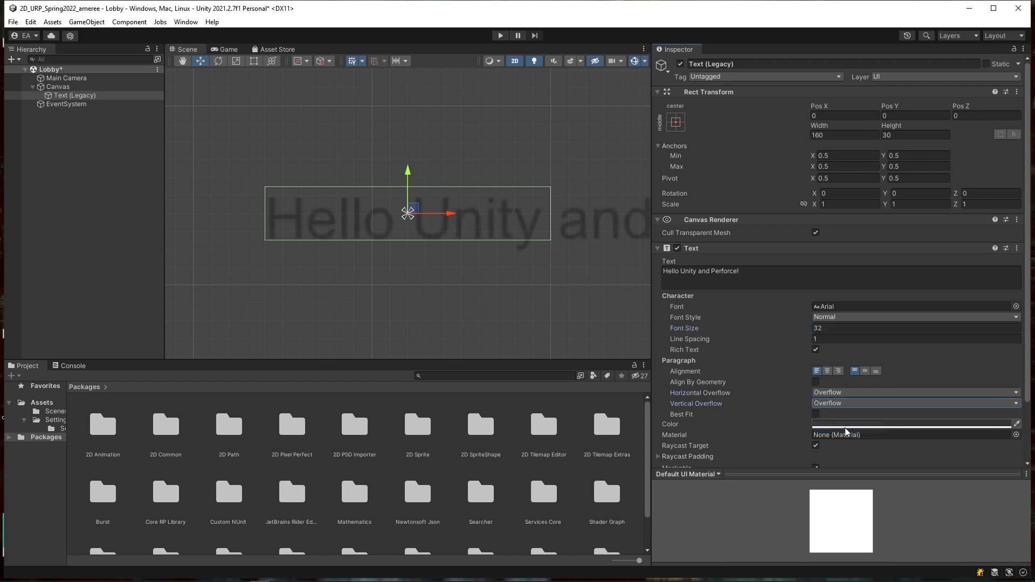
Step: Change the text colour to green 00FF41 in the colour picker
{"action": "left_click", "coordinate": [857, 425]}
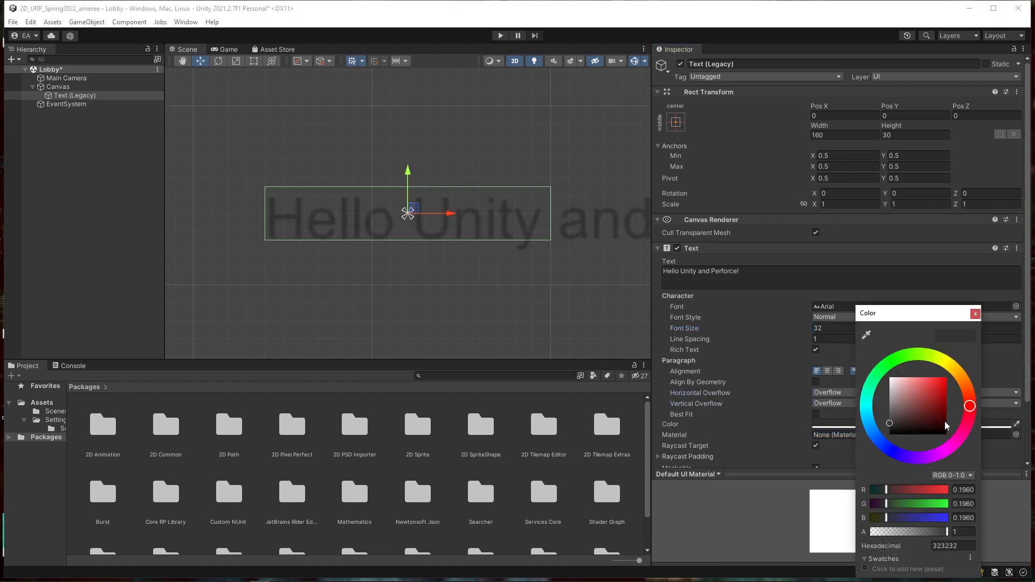
{"action": "left_click", "coordinate": [889, 380]}
{"action": "mouse_move", "coordinate": [965, 413]}
{"action": "left_mouse_down"}
{"action": "mouse_move", "coordinate": [877, 377]}
{"action": "mouse_move", "coordinate": [881, 370]}
{"action": "left_mouse_up"}
{"action": "left_click", "coordinate": [946, 378]}
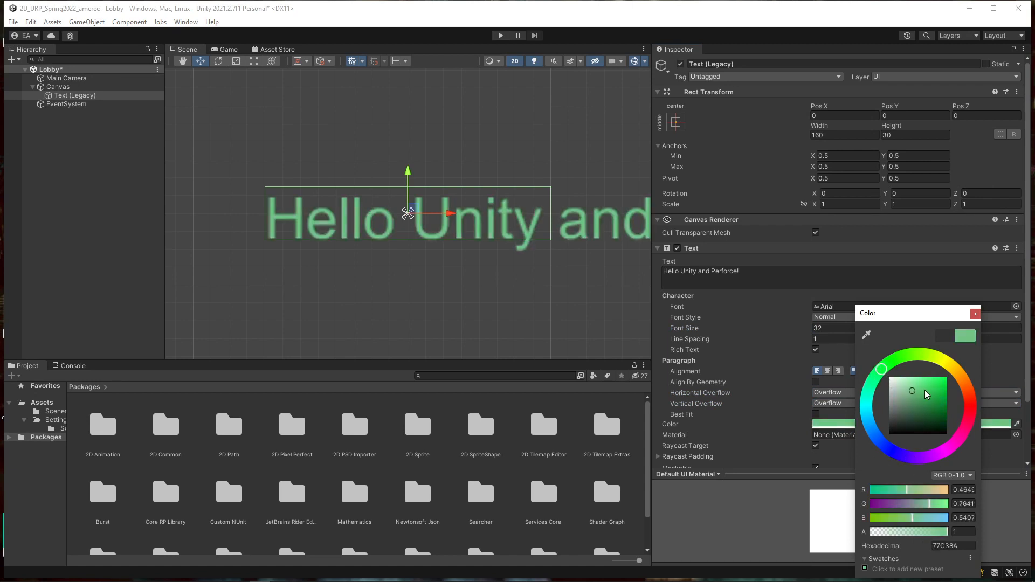
{"action": "left_click", "coordinate": [975, 313]}
{"action": "scroll", "coordinate": [326, 219], "scroll_direction": "down", "scroll_amount": 2}
{"action": "scroll", "coordinate": [326, 218], "scroll_direction": "down", "scroll_amount": 2}
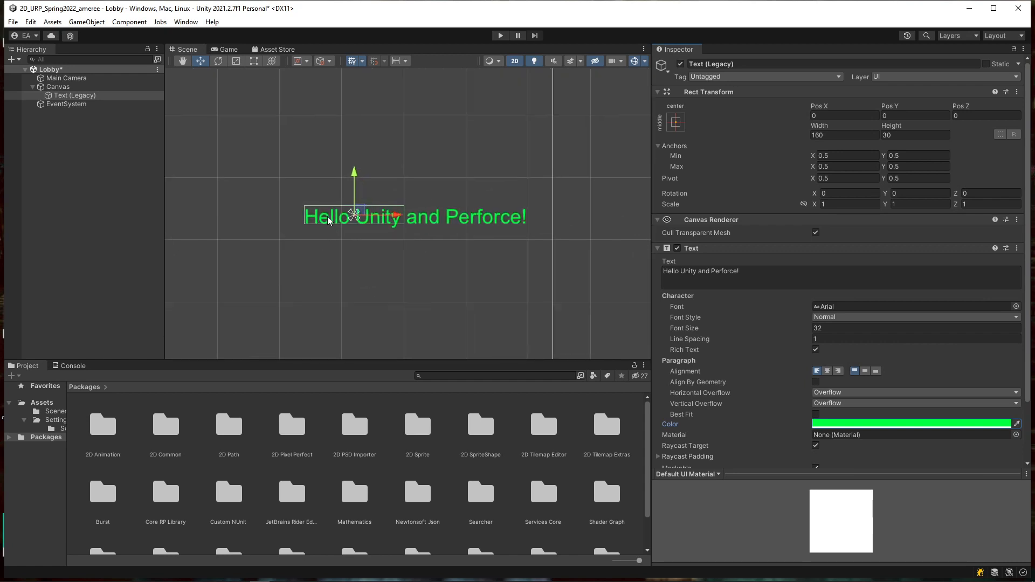
Step: Shift the green Text (Legacy) object left within the Canvas to X -107
{"action": "double_click", "coordinate": [85, 96]}
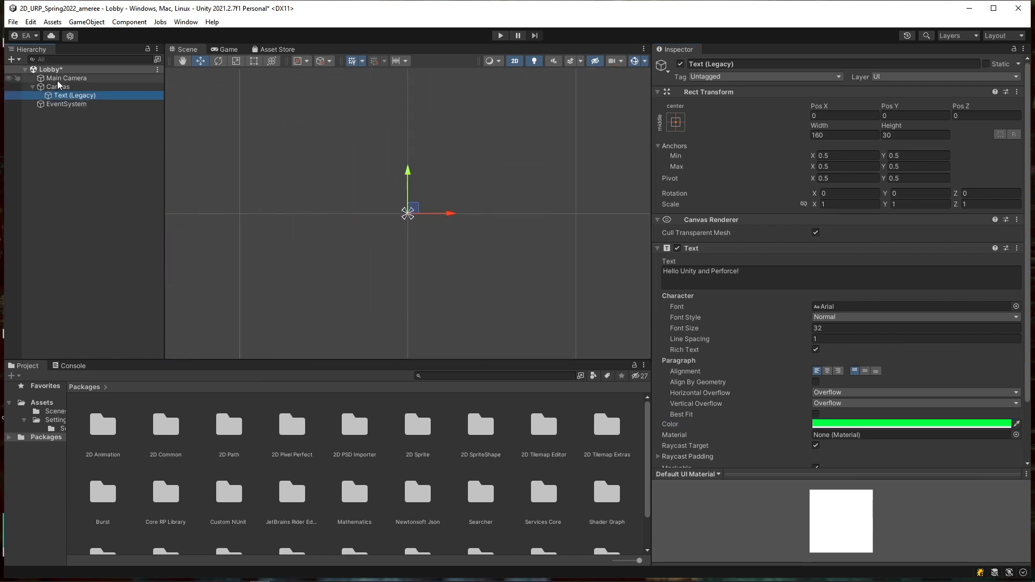
{"action": "double_click", "coordinate": [59, 88]}
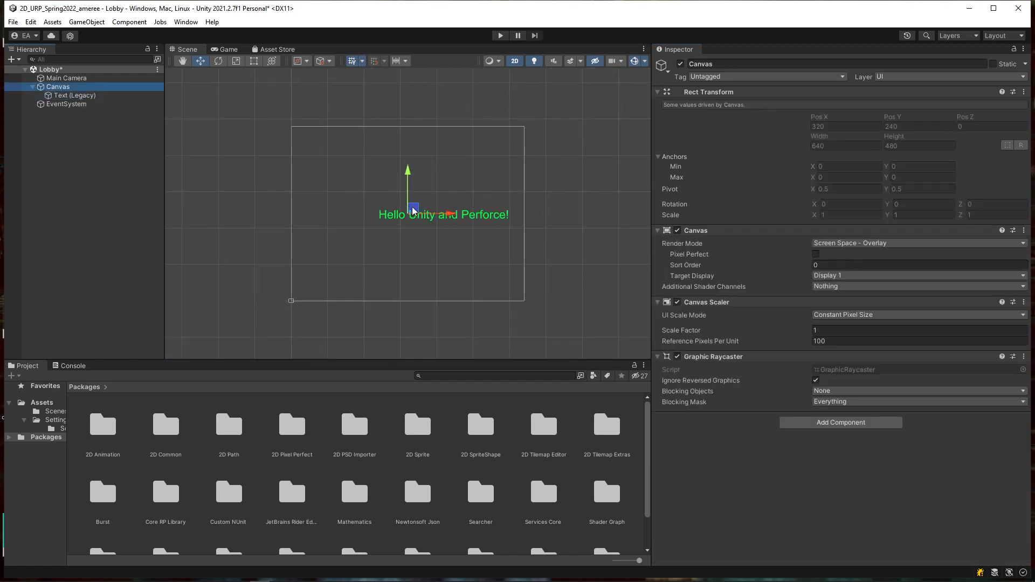
{"action": "left_click", "coordinate": [107, 96]}
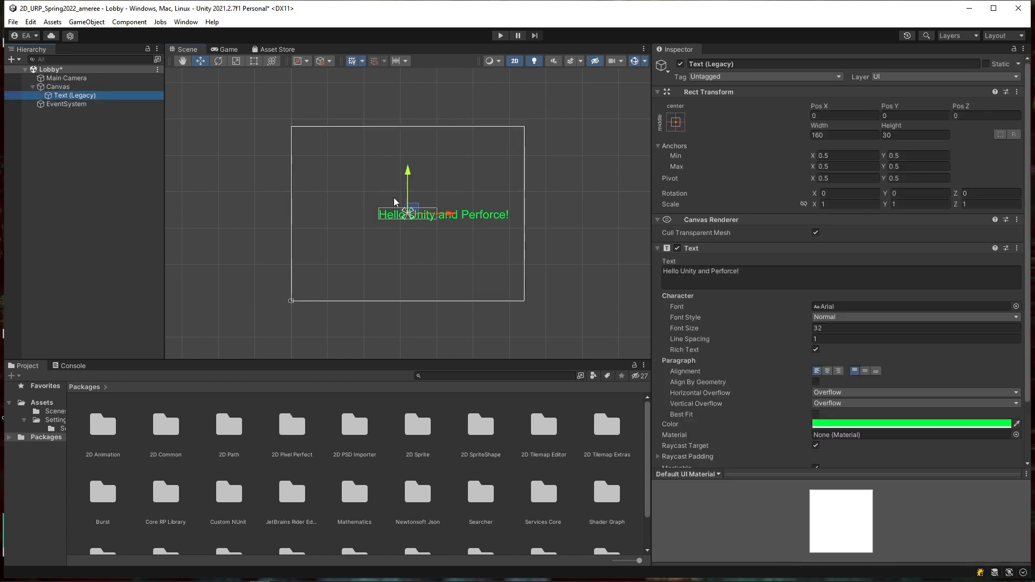
{"action": "left_click_drag", "start_coordinate": [415, 211], "coordinate": [376, 212]}
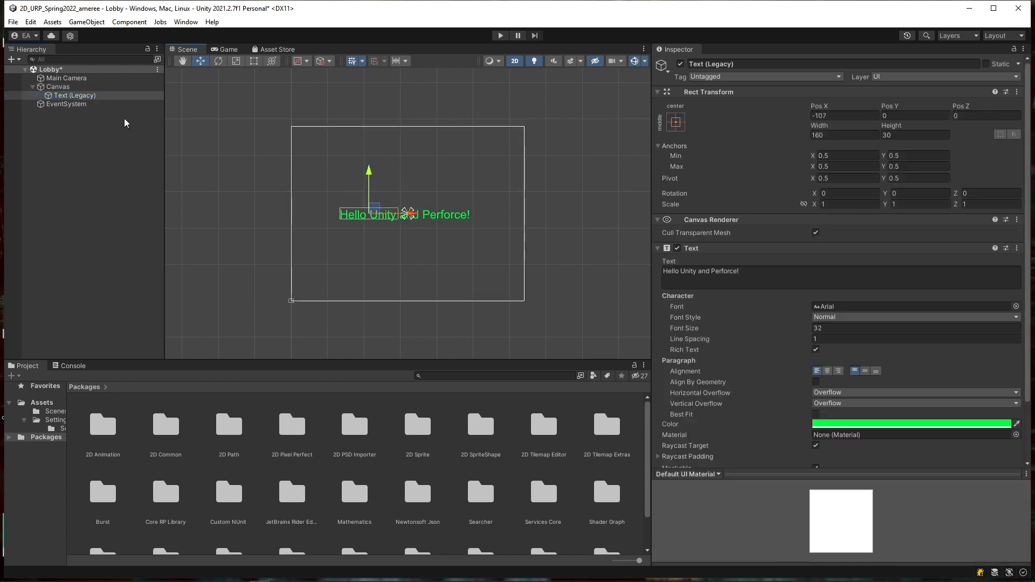
{"action": "left_click", "coordinate": [81, 86]}
{"action": "double_click", "coordinate": [82, 79]}
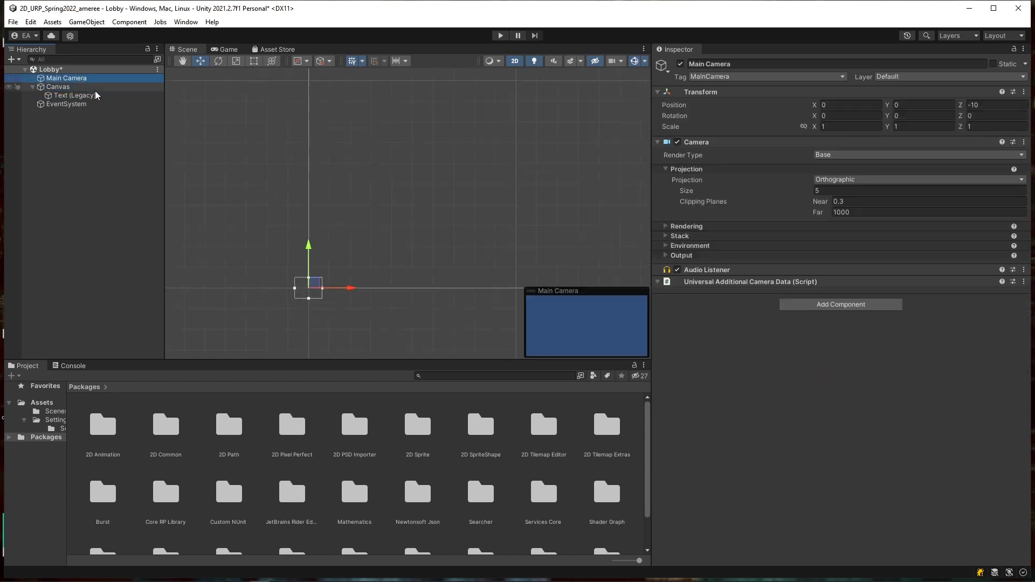
{"action": "left_click", "coordinate": [92, 96]}
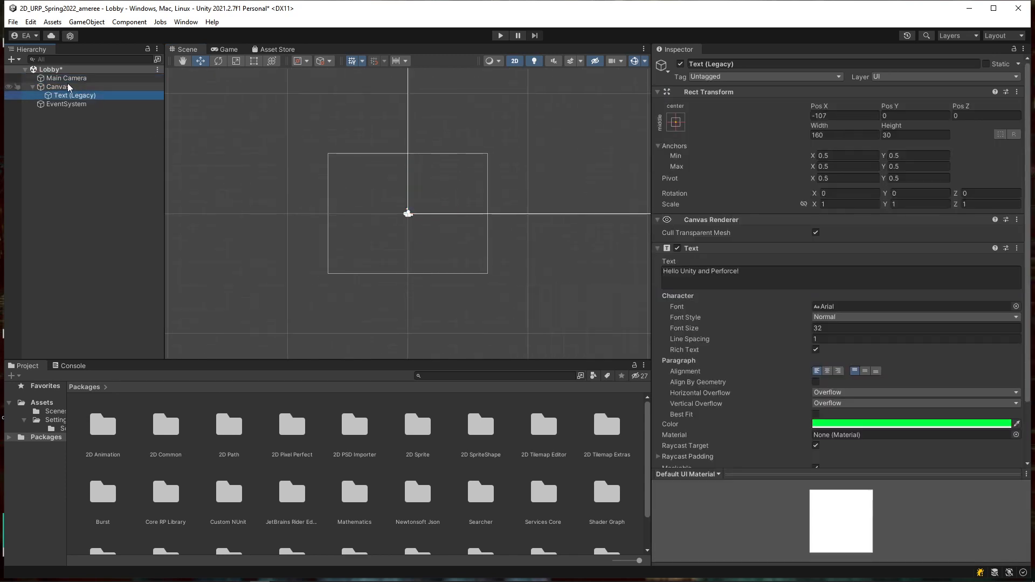
{"action": "left_click", "coordinate": [67, 87]}
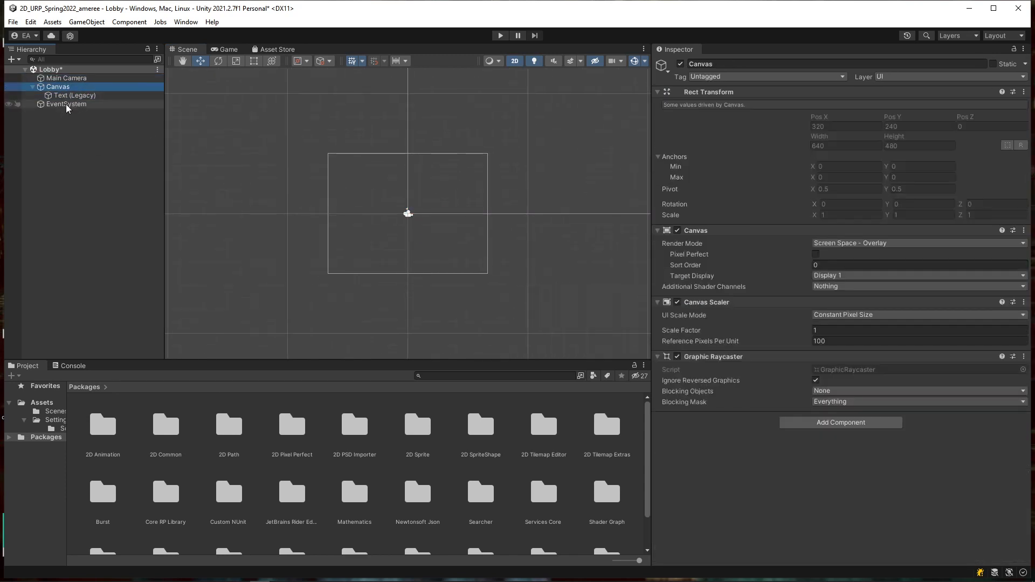
Step: Save the Lobby scene via File > Save and browse the Settings and Scenes folders
{"action": "left_click", "coordinate": [16, 27]}
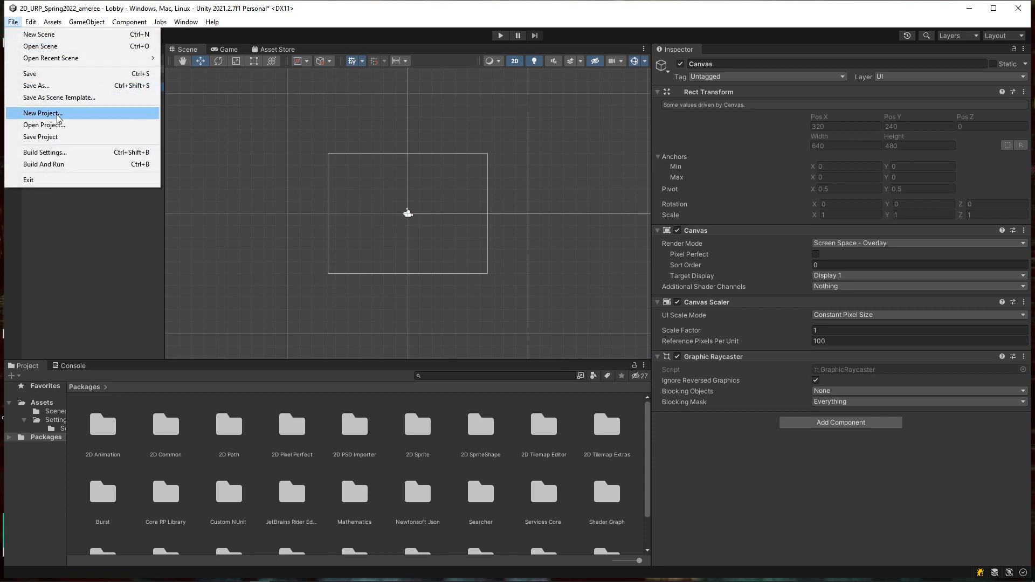
{"action": "left_click", "coordinate": [46, 74]}
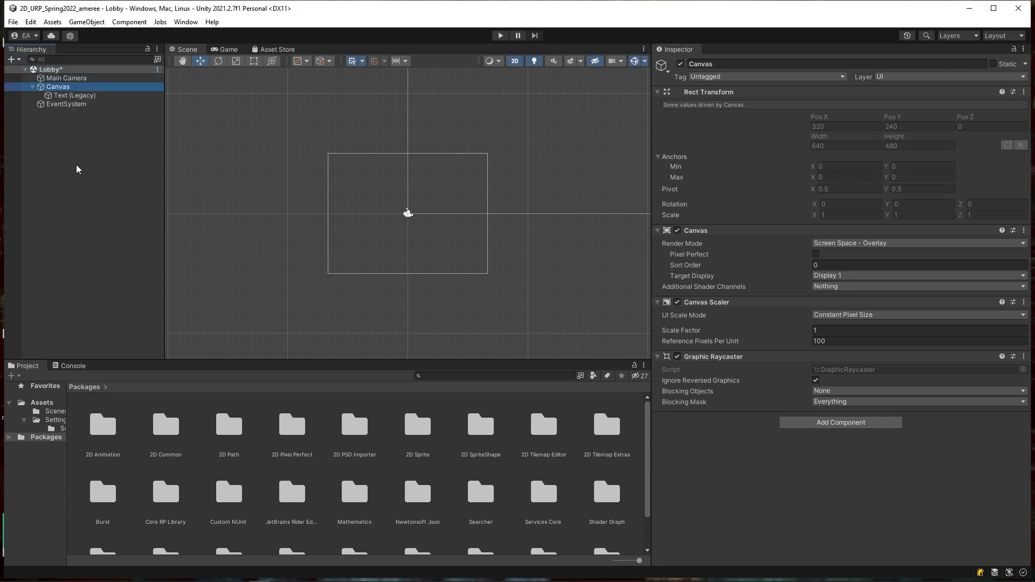
{"action": "left_click", "coordinate": [45, 422]}
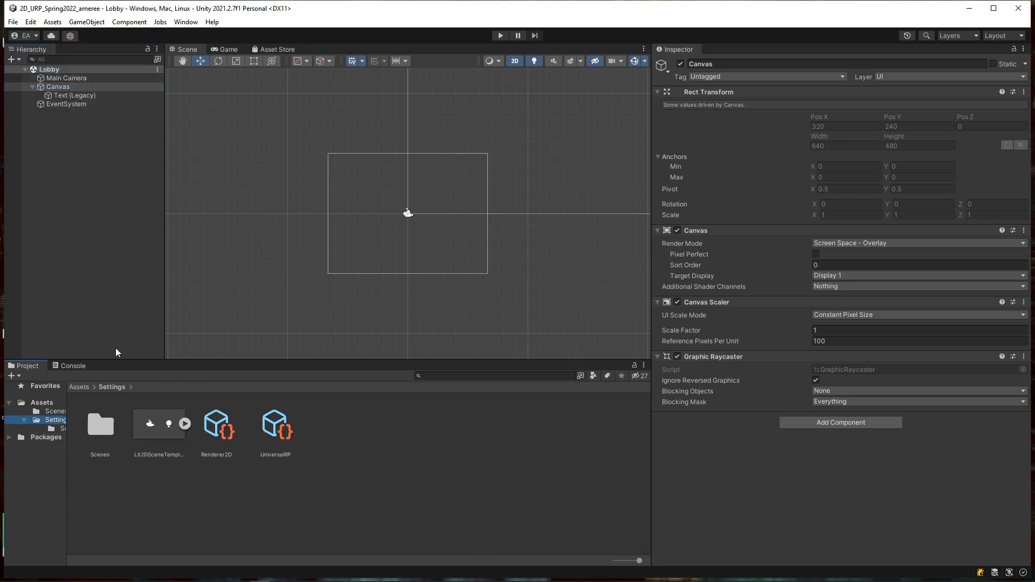
{"action": "left_click", "coordinate": [46, 412]}
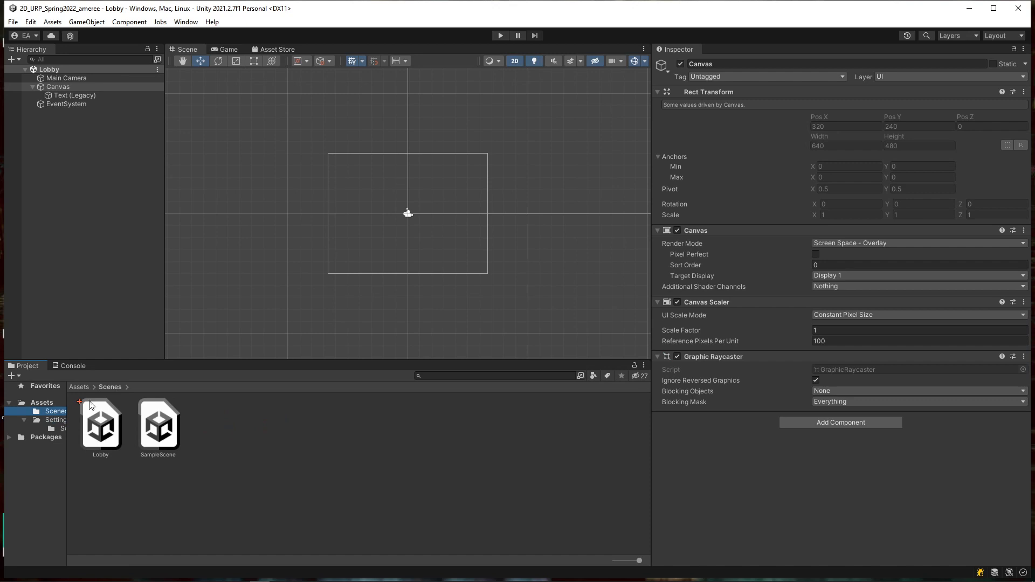
Step: Open the Version Control window and start submitting the default changelist
{"action": "left_click", "coordinate": [186, 22]}
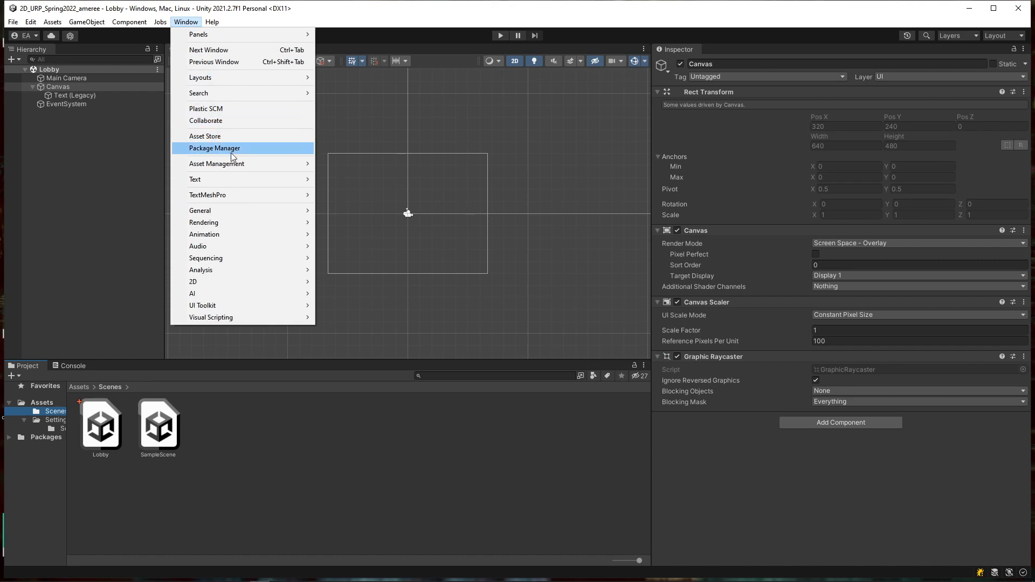
{"action": "mouse_move", "coordinate": [250, 165]}
{"action": "left_click", "coordinate": [353, 164]}
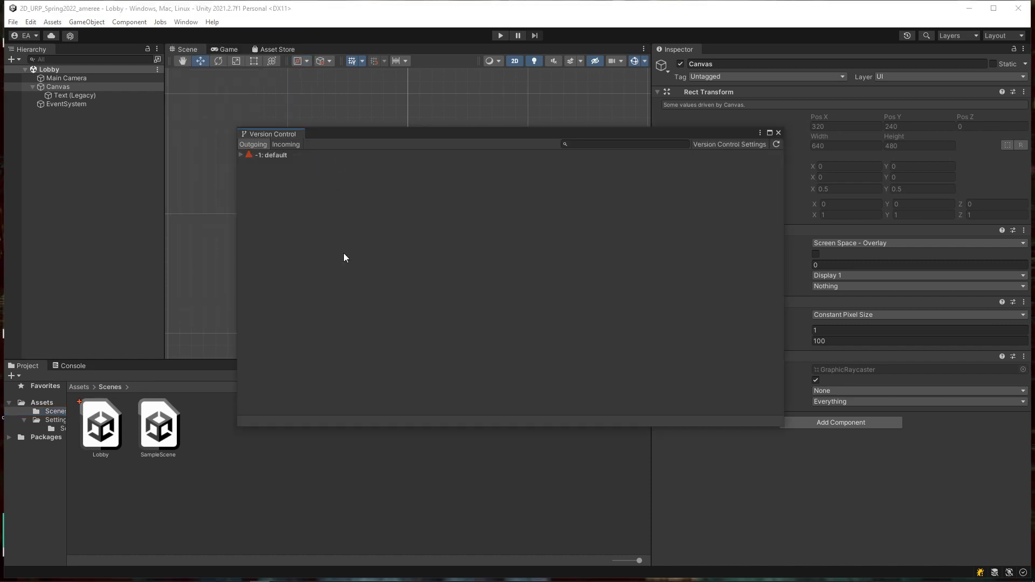
{"action": "left_click", "coordinate": [241, 155]}
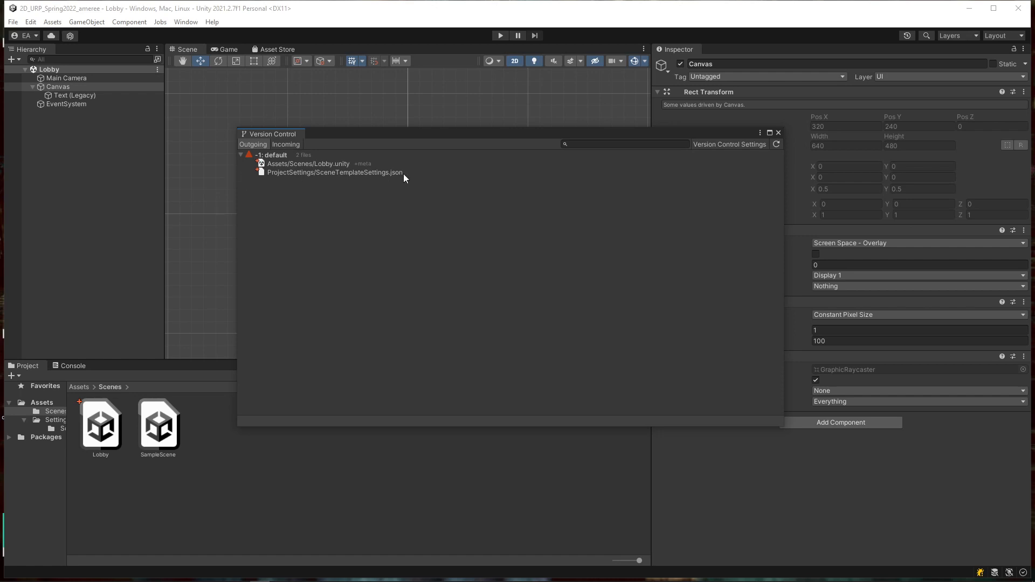
{"action": "left_click", "coordinate": [276, 155]}
{"action": "right_click", "coordinate": [276, 156]}
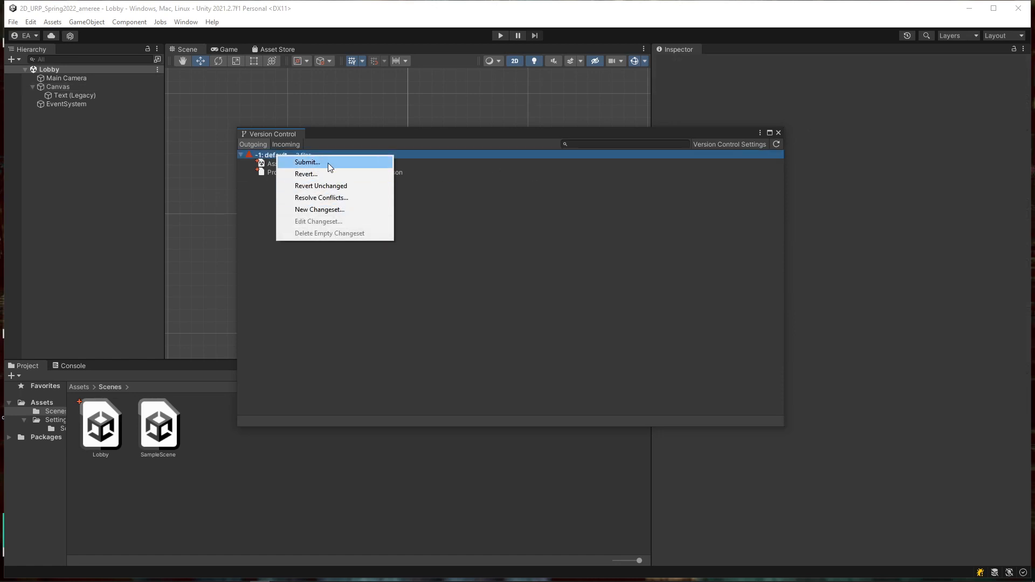
{"action": "left_click", "coordinate": [328, 163]}
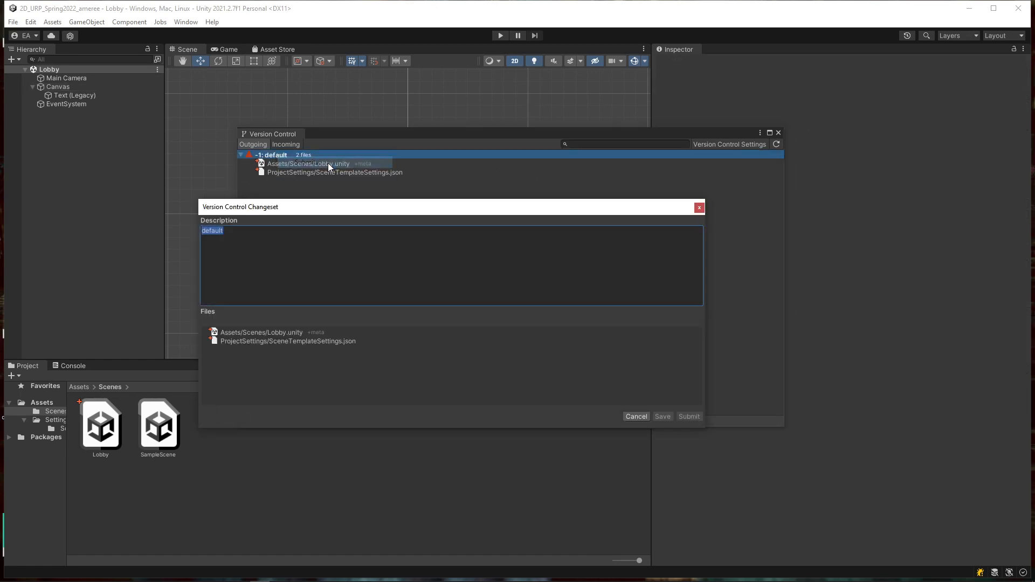
Step: Submit Lobby.unity and SceneTemplateSettings.json with description 'added our new lobby scene'
{"action": "left_click", "coordinate": [245, 245]}
{"action": "double_click", "coordinate": [216, 246]}
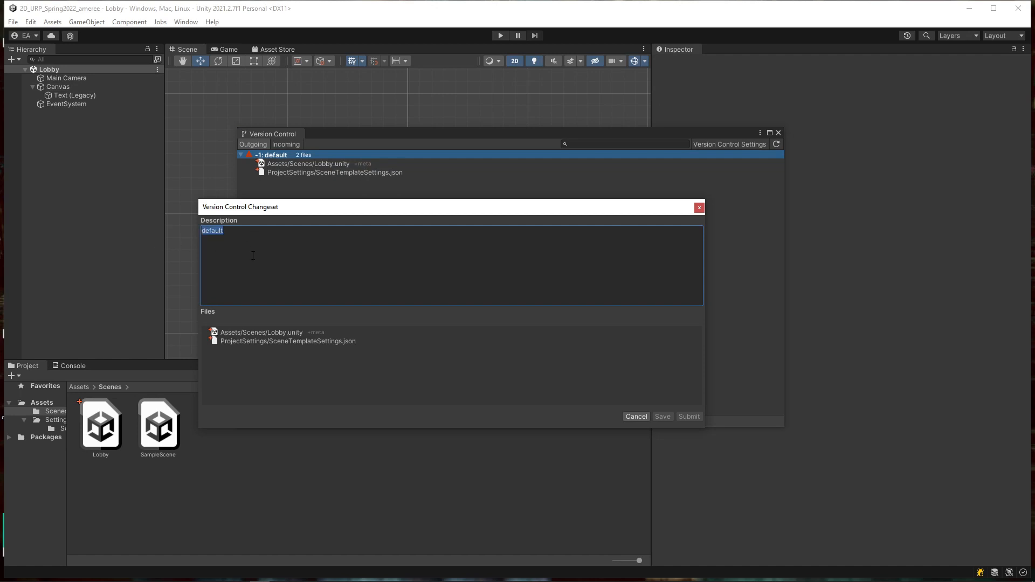
{"action": "type", "text": "added our new lobby scene"}
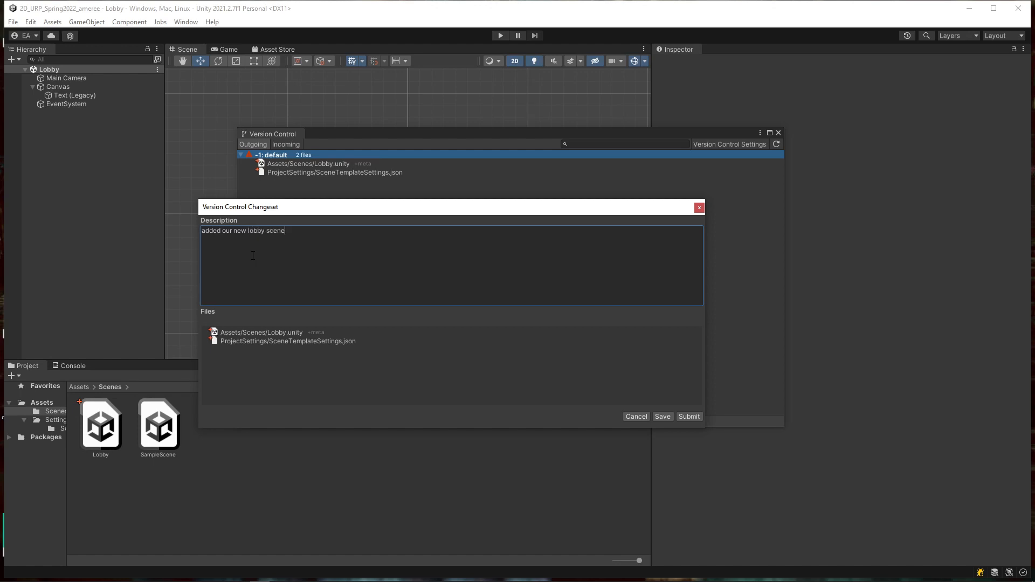
{"action": "left_click", "coordinate": [688, 417]}
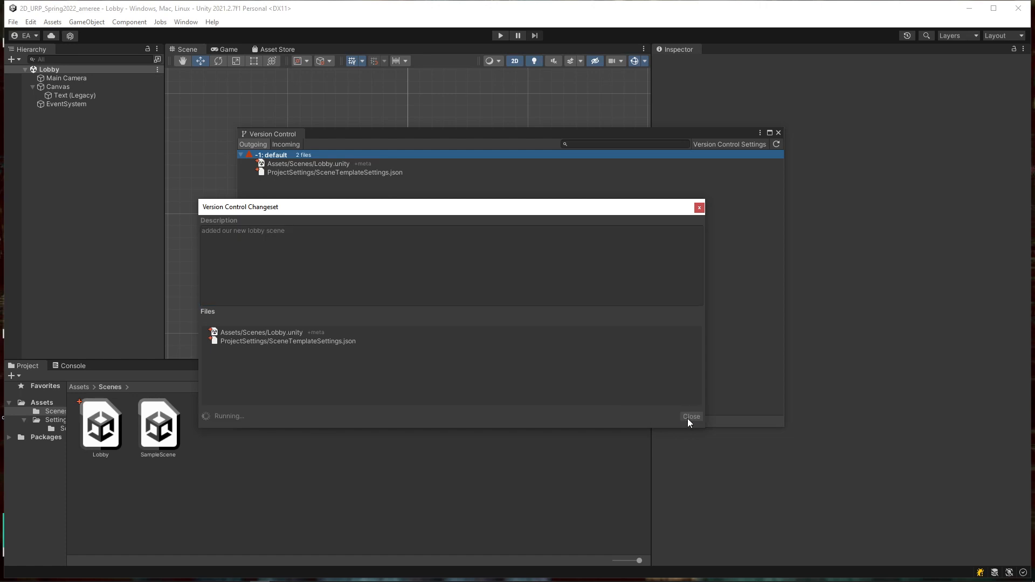
{"action": "left_click", "coordinate": [779, 132]}
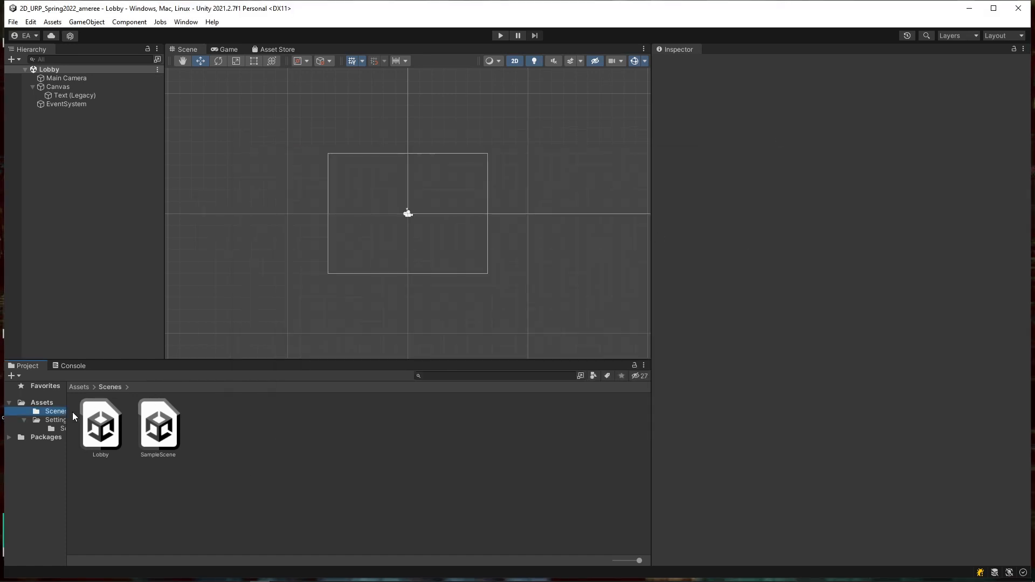
Step: Add a 2D Sprites > Isometric Diamond object to the Lobby scene and save it
{"action": "left_click", "coordinate": [90, 209]}
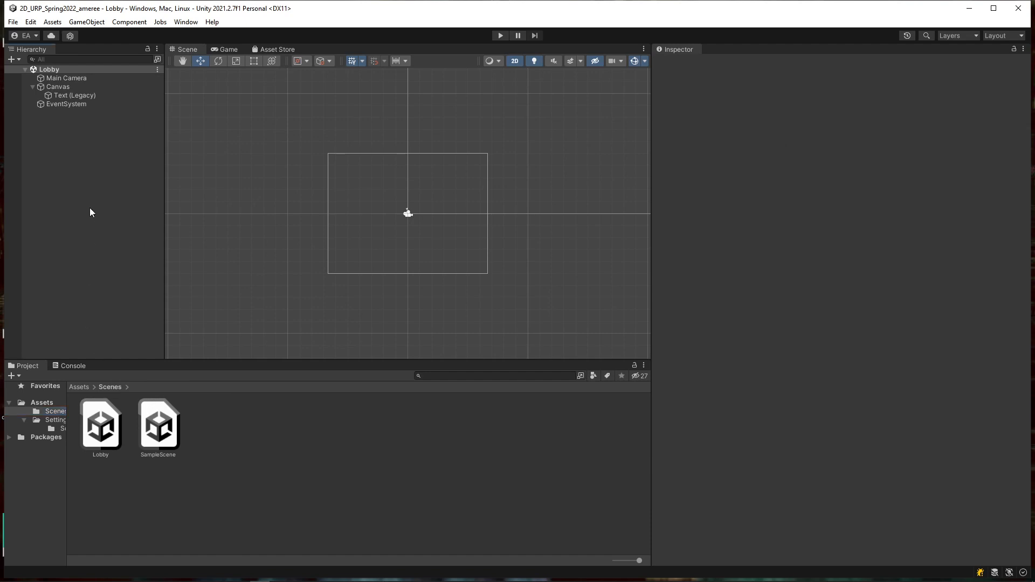
{"action": "right_click", "coordinate": [70, 184]}
{"action": "mouse_move", "coordinate": [175, 324]}
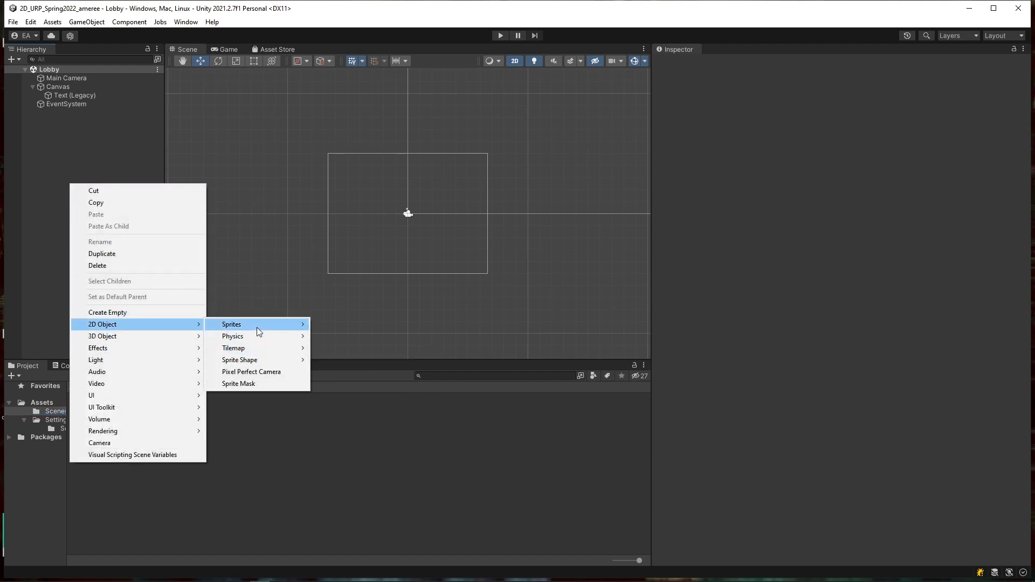
{"action": "mouse_move", "coordinate": [257, 328]}
{"action": "left_click", "coordinate": [345, 360]}
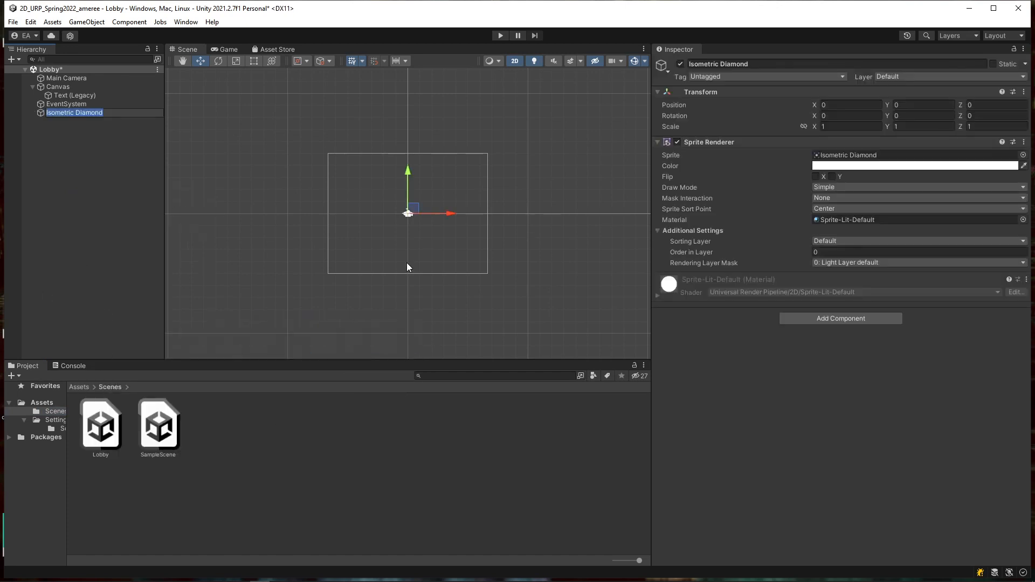
{"action": "left_click", "coordinate": [47, 153]}
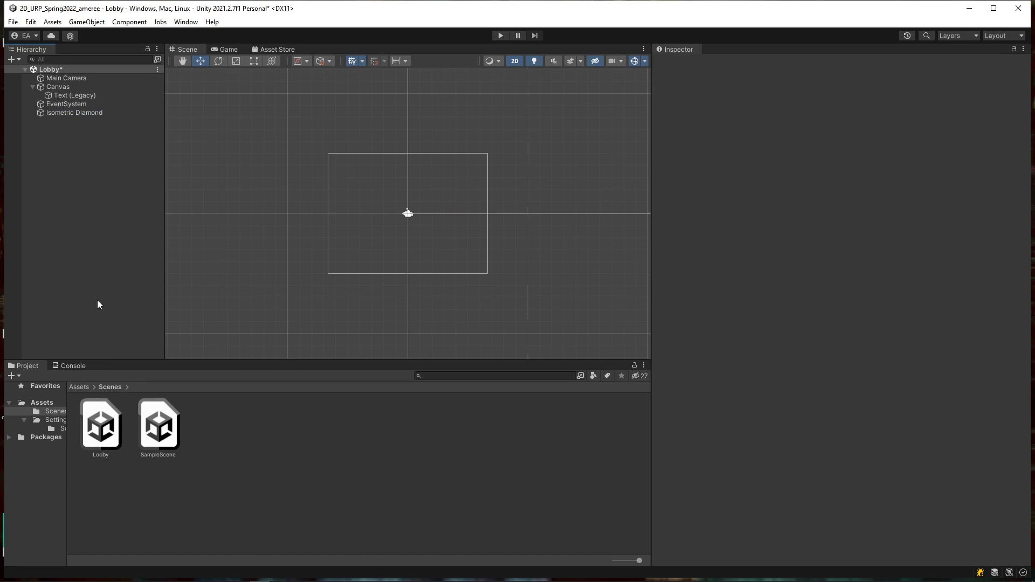
{"action": "left_click", "coordinate": [13, 21]}
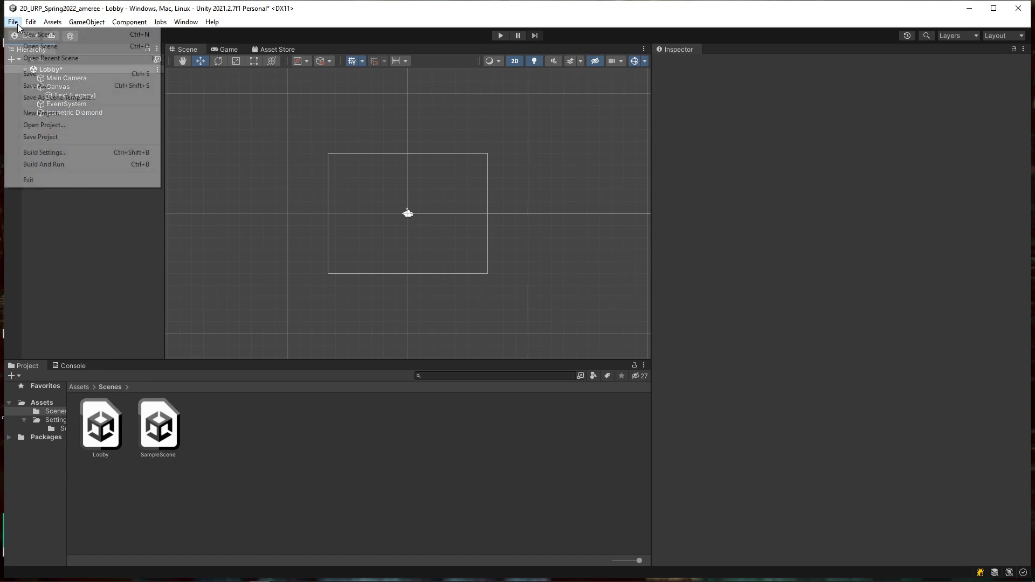
{"action": "left_click", "coordinate": [47, 75]}
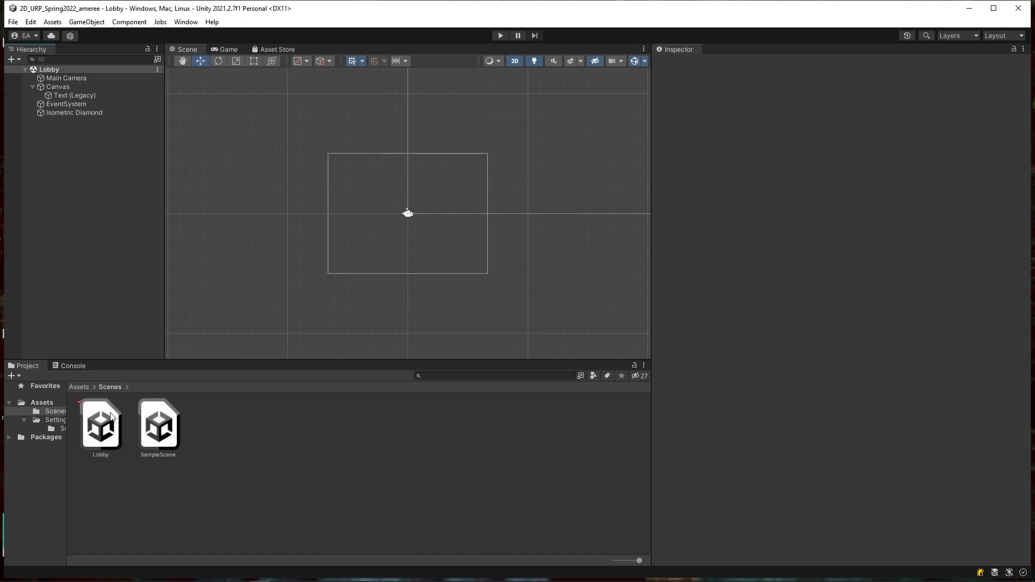
Step: Move the diamond up-left to about X -1.755, Y 1.126 and save with Ctrl+S
{"action": "left_click", "coordinate": [77, 113]}
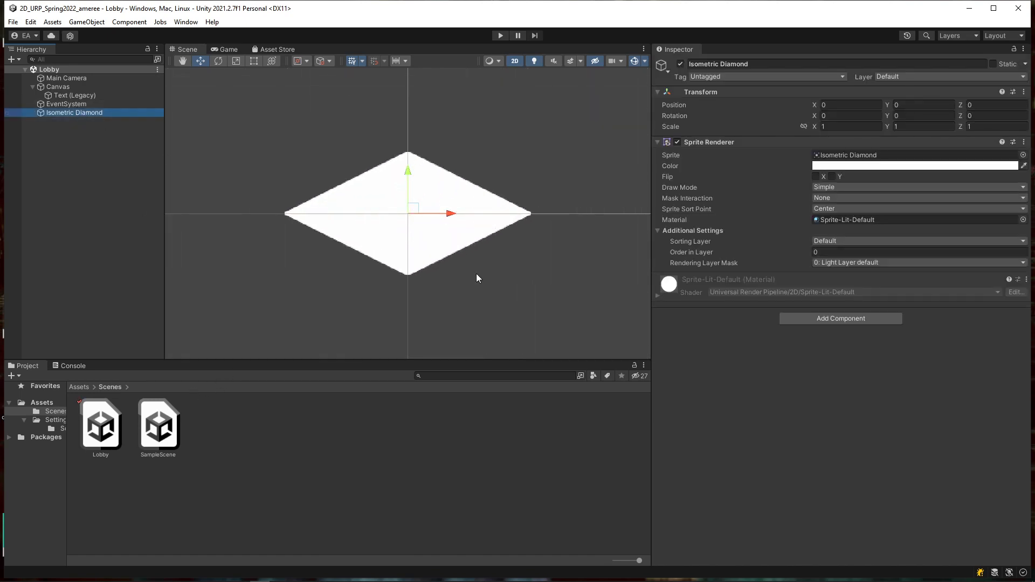
{"action": "left_click_drag", "start_coordinate": [415, 210], "coordinate": [264, 145]}
{"action": "scroll", "coordinate": [403, 273], "scroll_direction": "down", "scroll_amount": 8}
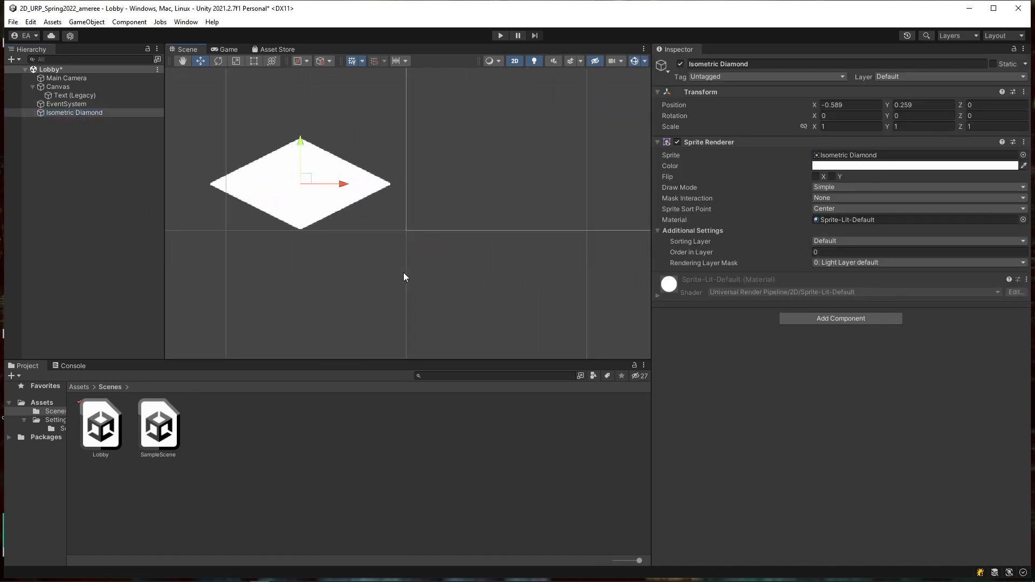
{"action": "left_click_drag", "start_coordinate": [371, 237], "coordinate": [260, 161]}
{"action": "double_click", "coordinate": [62, 78]}
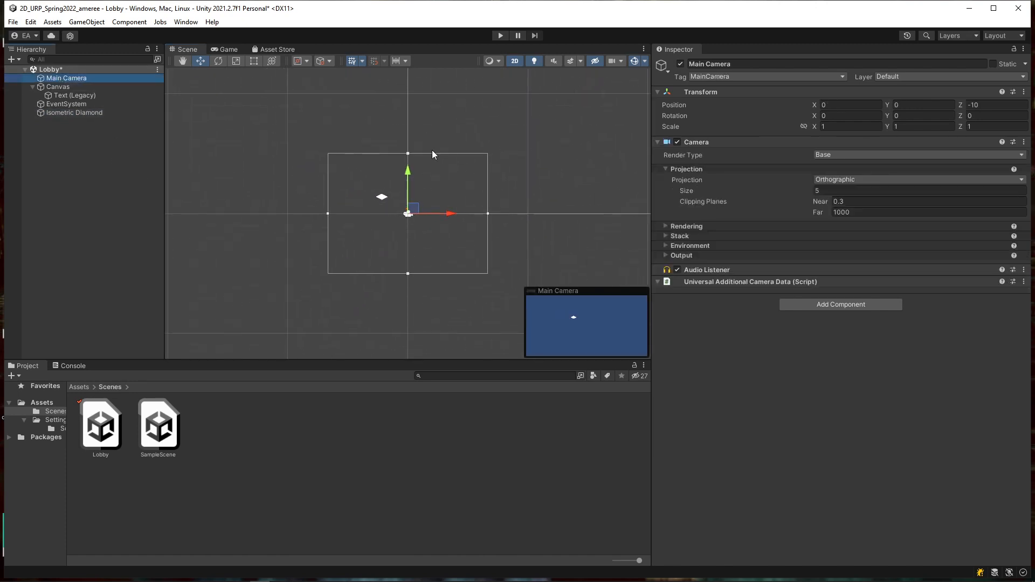
{"action": "key", "text": "ctrl+s"}
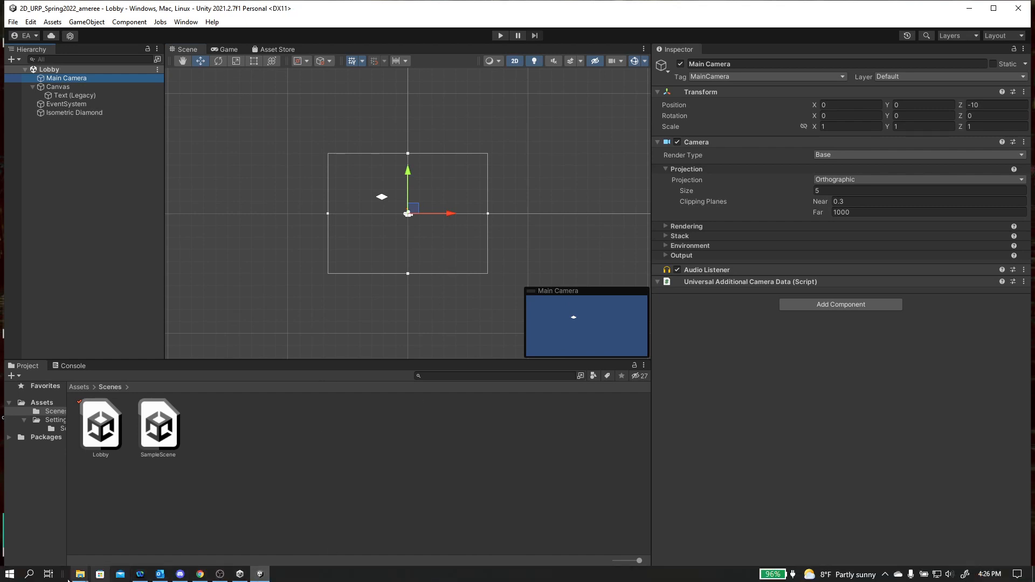
{"action": "left_click", "coordinate": [30, 574]}
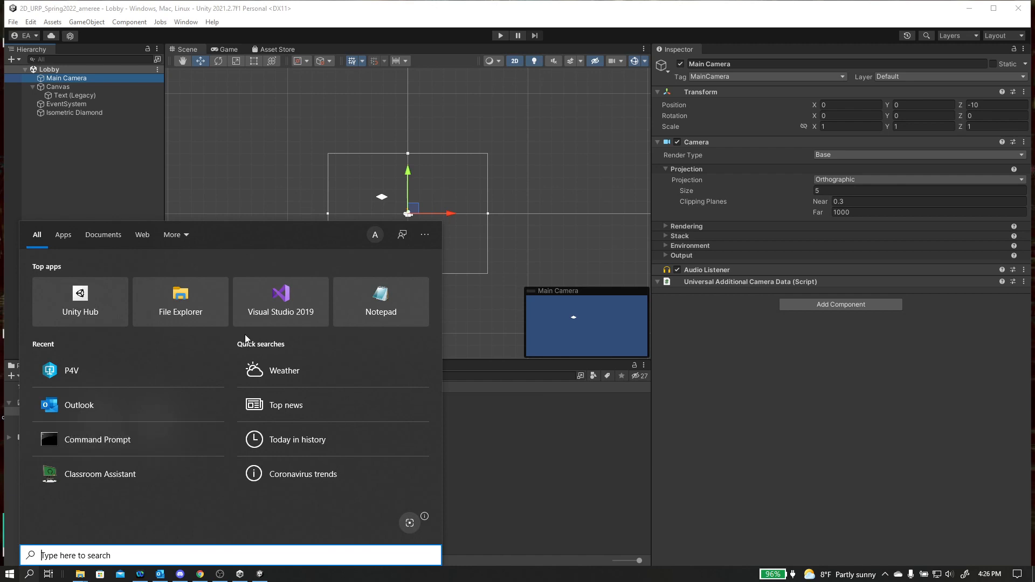
Step: Launch P4V, connect to the Helix server workspace, and view Lobby.unity's submit history
{"action": "left_click", "coordinate": [98, 372]}
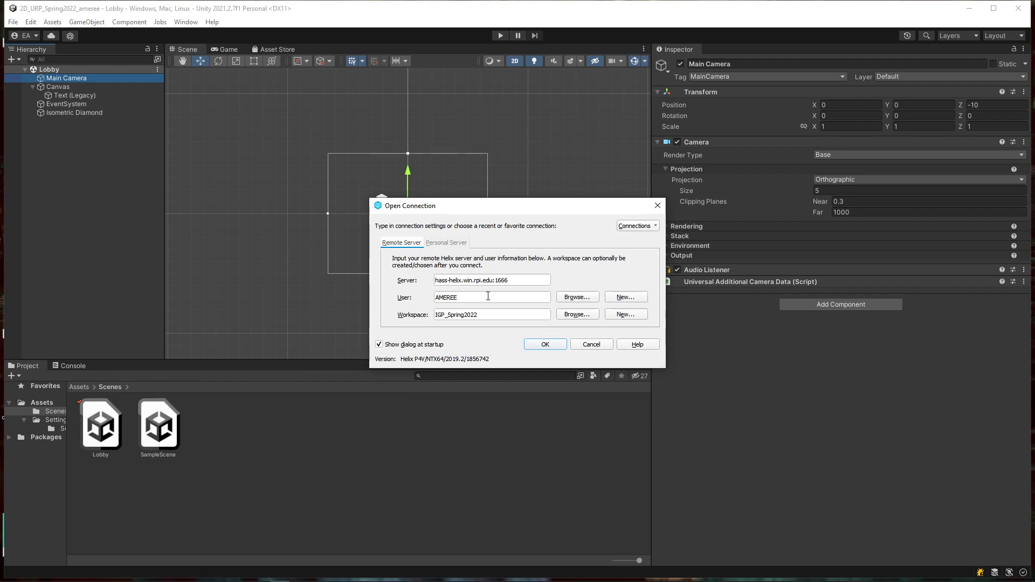
{"action": "left_click", "coordinate": [546, 345]}
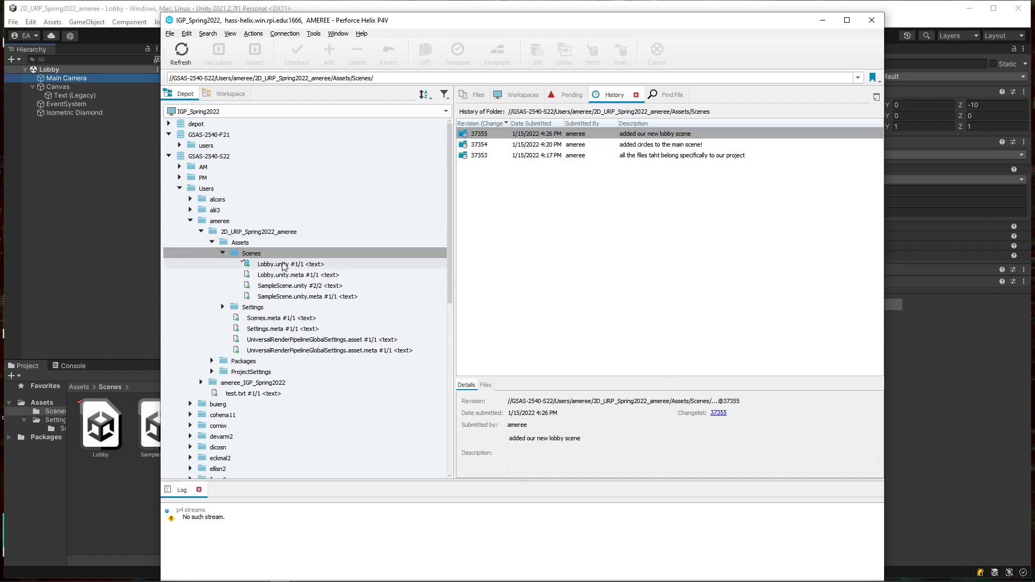
{"action": "left_click", "coordinate": [248, 265]}
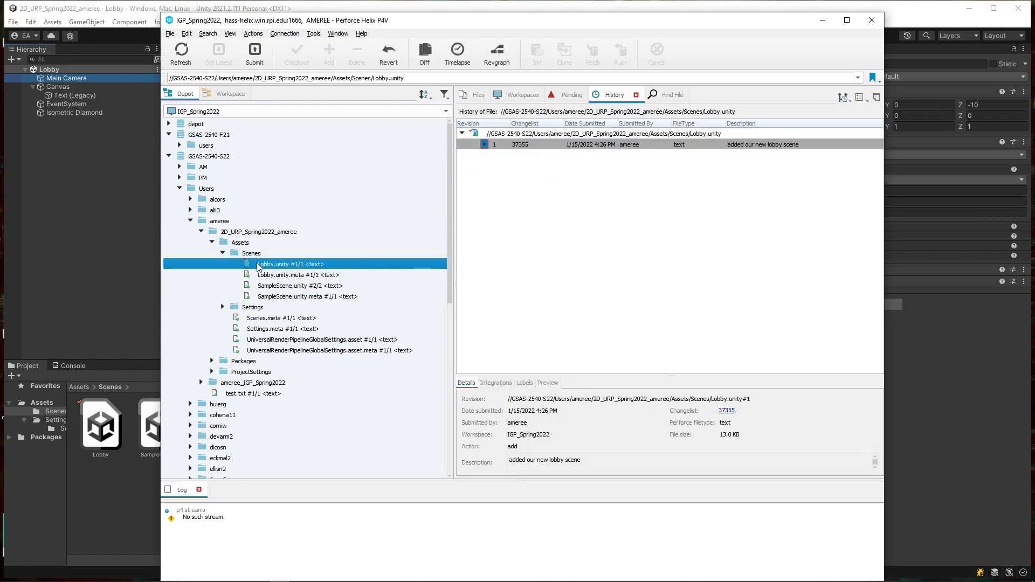
{"action": "left_click", "coordinate": [223, 253]}
{"action": "left_click", "coordinate": [212, 242]}
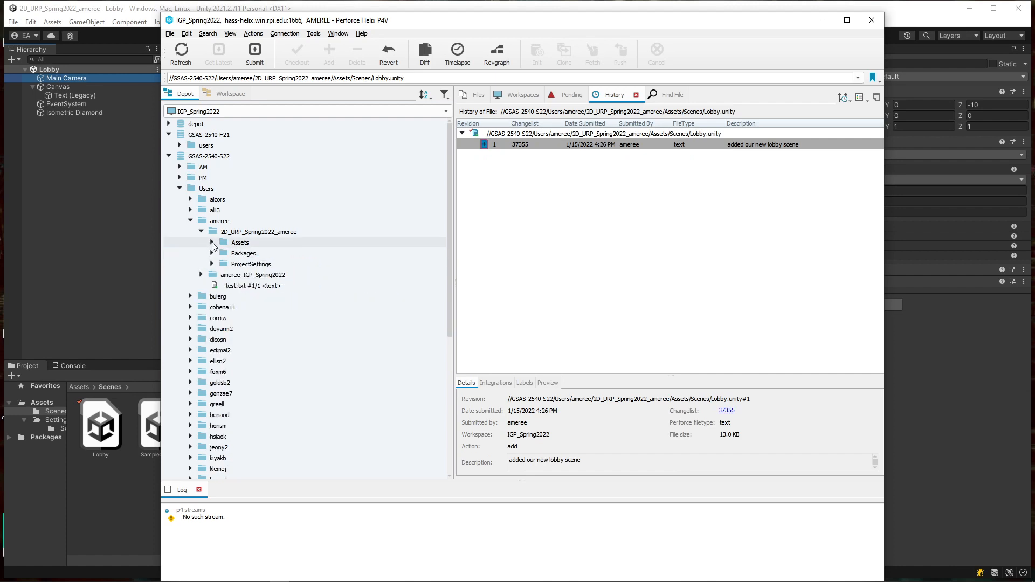
{"action": "left_click", "coordinate": [201, 231]}
{"action": "left_click", "coordinate": [200, 223]}
{"action": "left_click", "coordinate": [190, 221]}
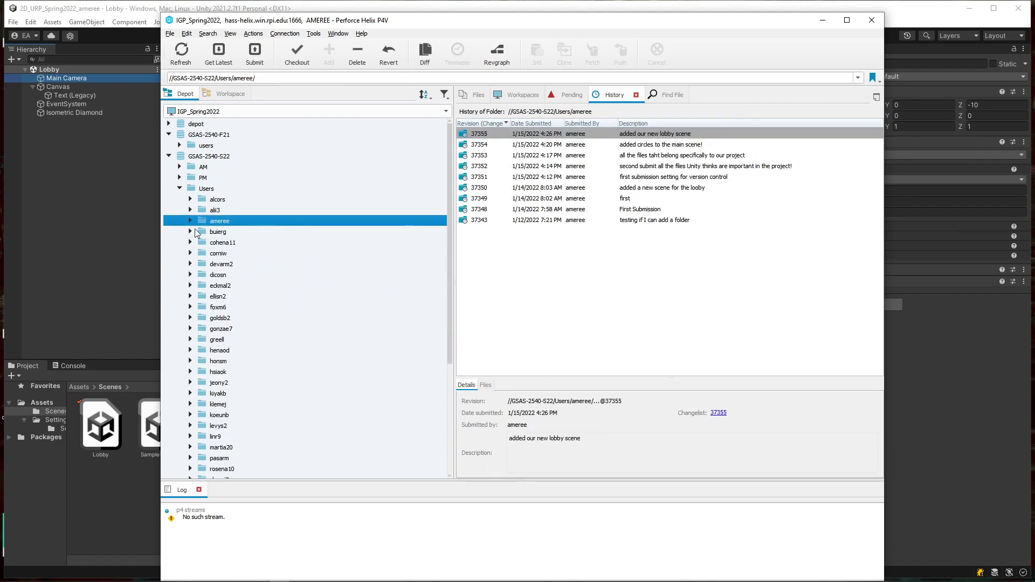
{"action": "left_click", "coordinate": [190, 221]}
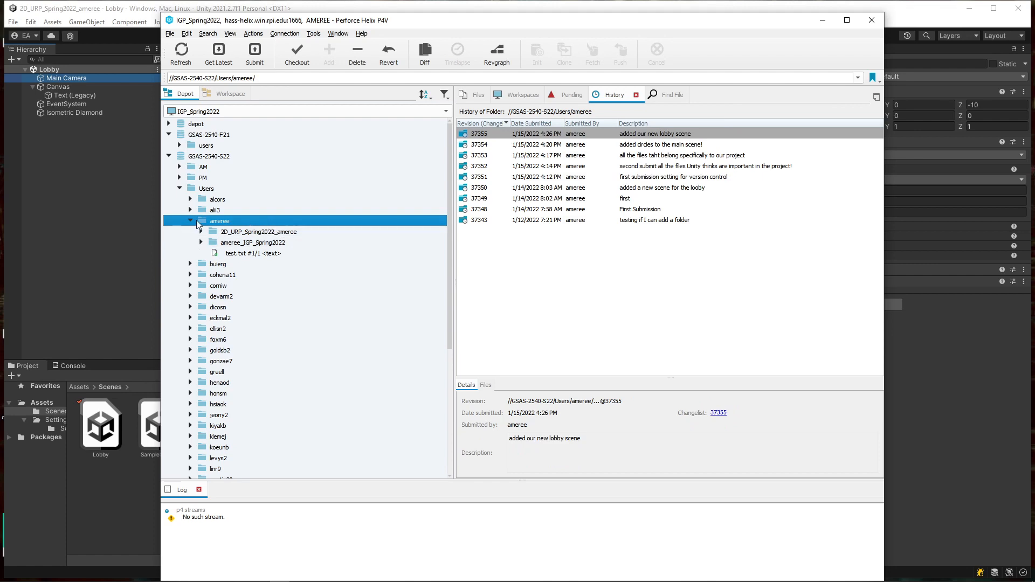
{"action": "left_click", "coordinate": [201, 231]}
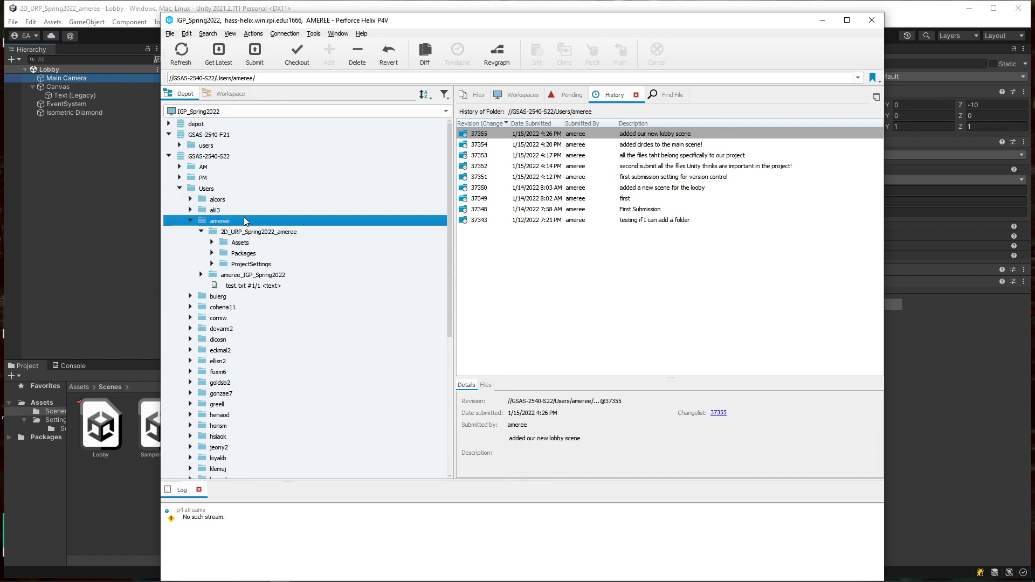
{"action": "left_click", "coordinate": [212, 243]}
{"action": "left_click", "coordinate": [273, 275]}
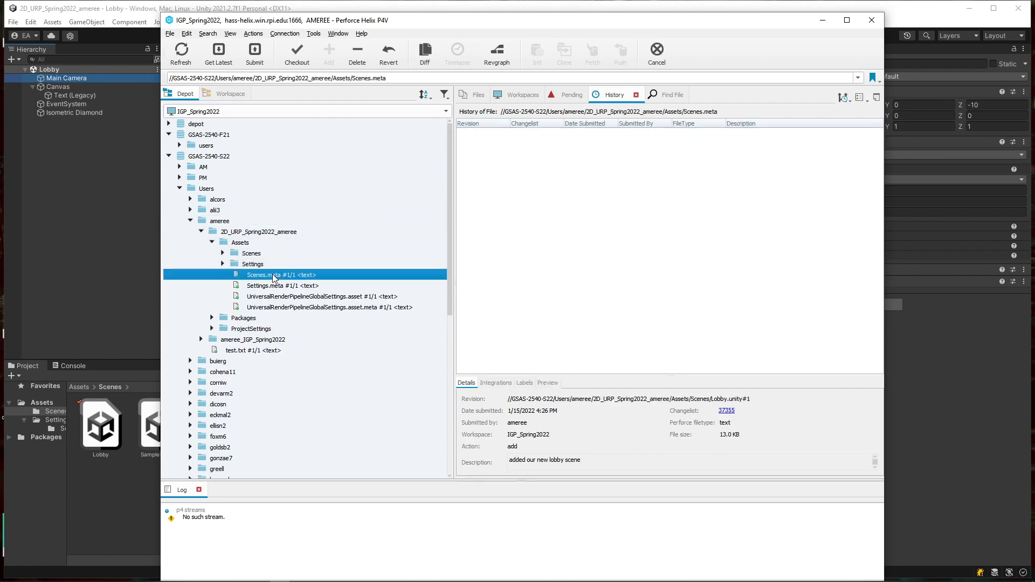
{"action": "left_click", "coordinate": [273, 286]}
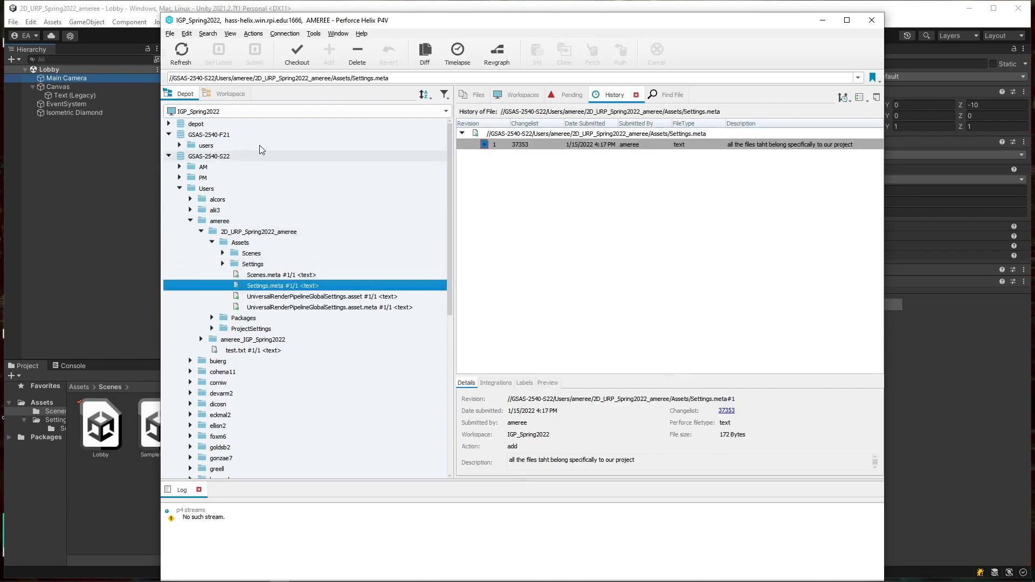
{"action": "left_click", "coordinate": [227, 94]}
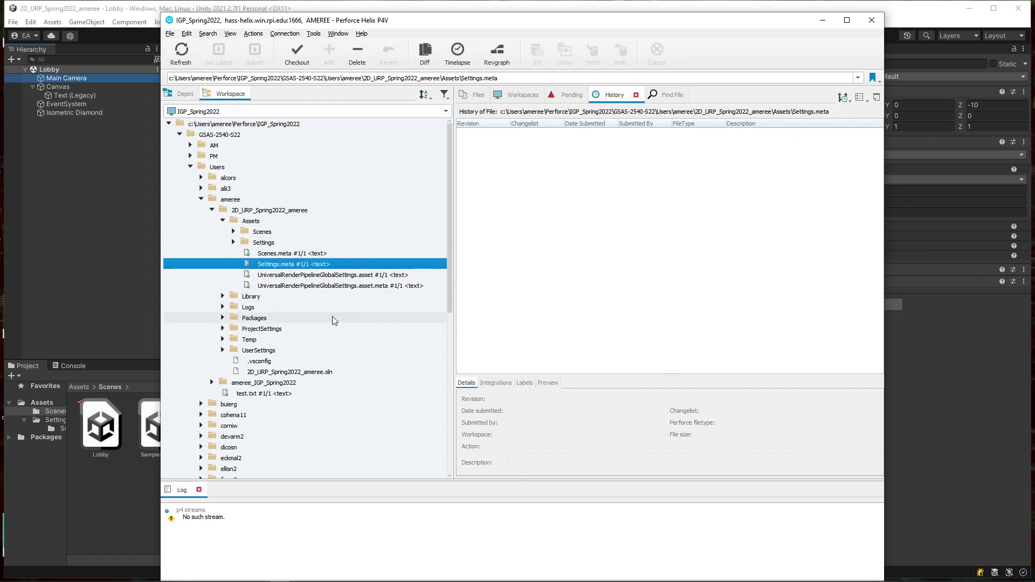
Step: Confirm Lobby.unity is revision 1 in changelist 37355 in the workspace view, then close P4V
{"action": "left_click", "coordinate": [222, 351]}
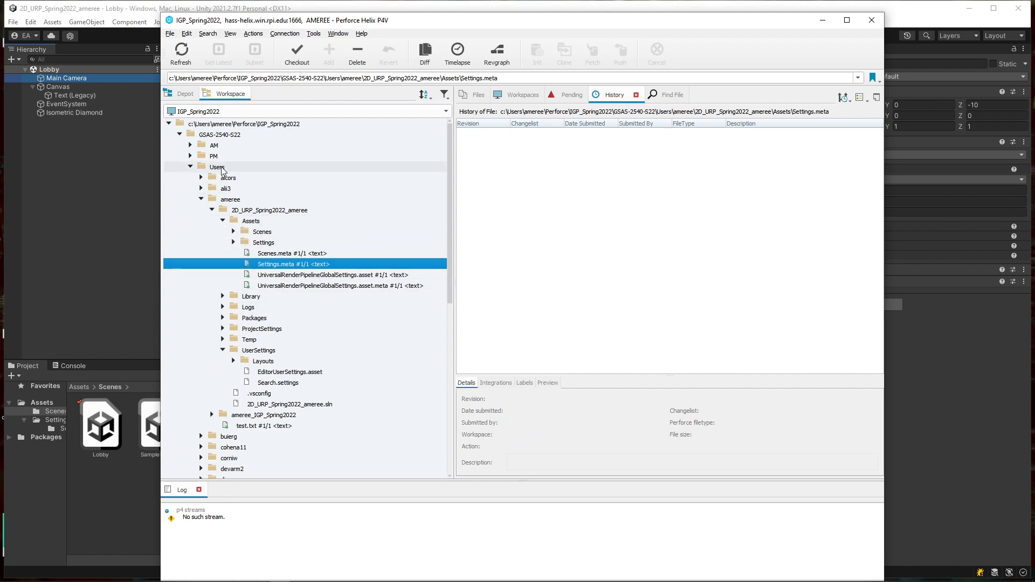
{"action": "left_click", "coordinate": [233, 231]}
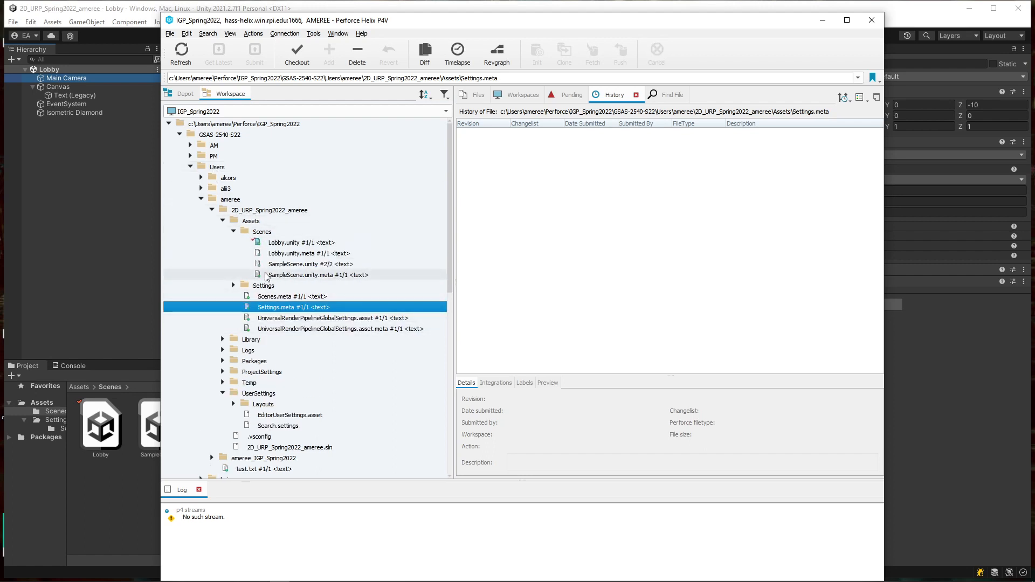
{"action": "left_click", "coordinate": [257, 243]}
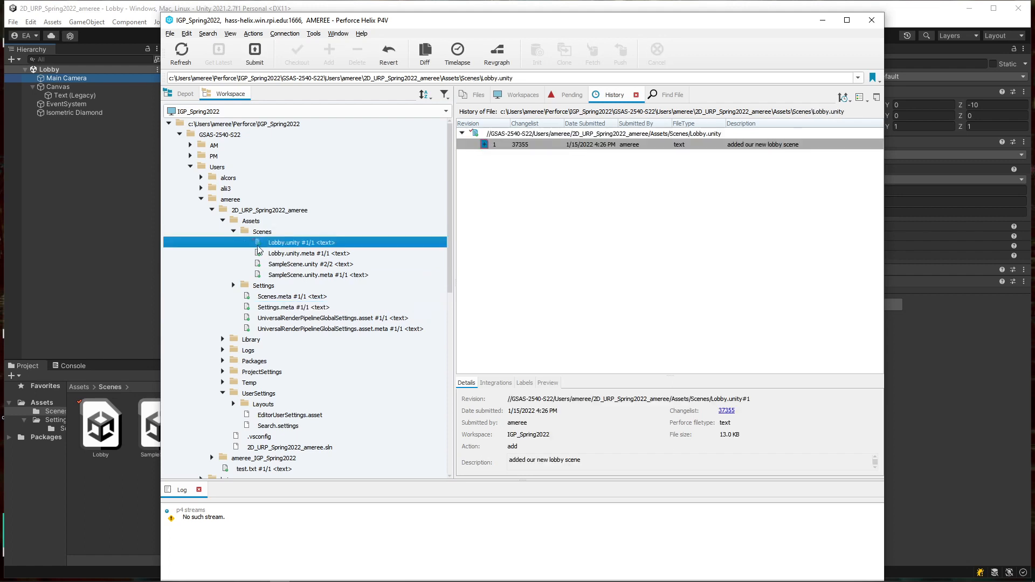
{"action": "right_click", "coordinate": [257, 244]}
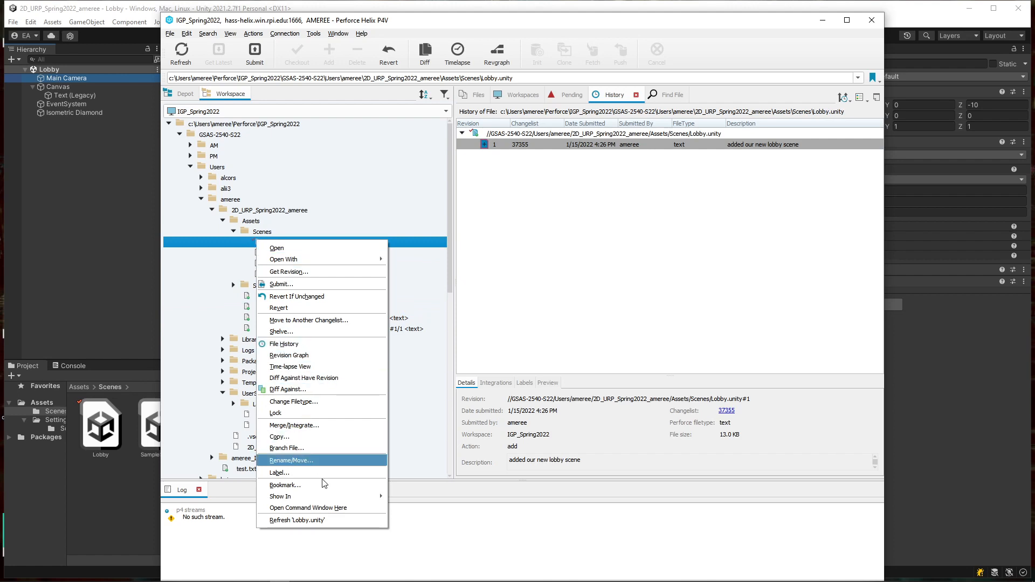
{"action": "left_click", "coordinate": [583, 193]}
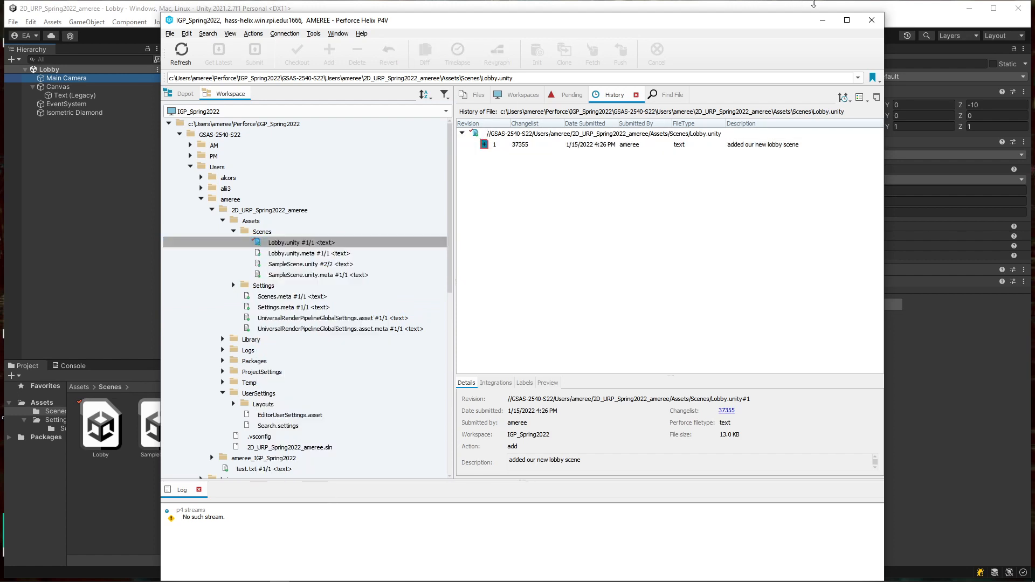
{"action": "left_click", "coordinate": [872, 21]}
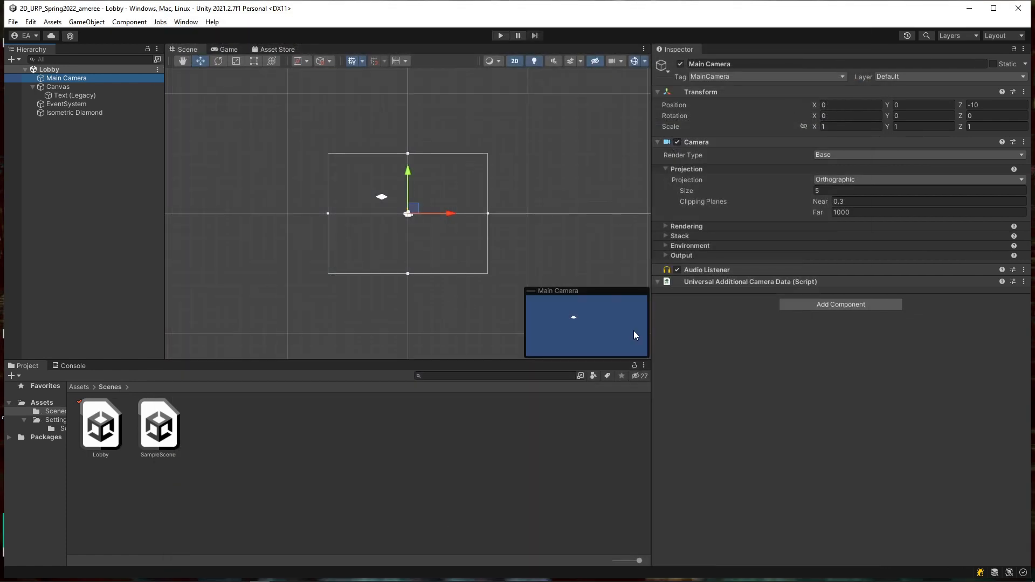
{"action": "left_click", "coordinate": [98, 161]}
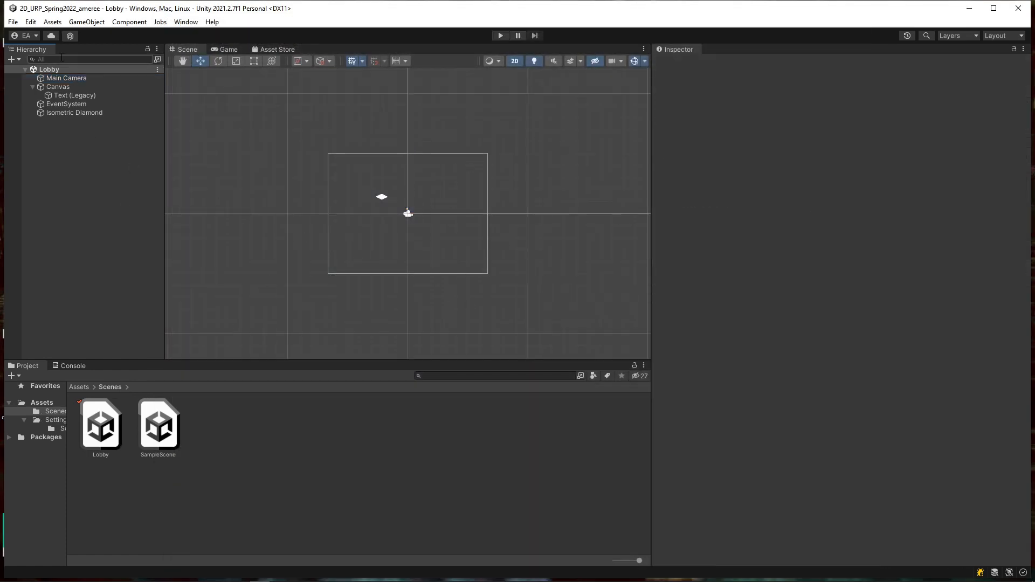
{"action": "left_click", "coordinate": [30, 21]}
{"action": "left_click", "coordinate": [67, 365]}
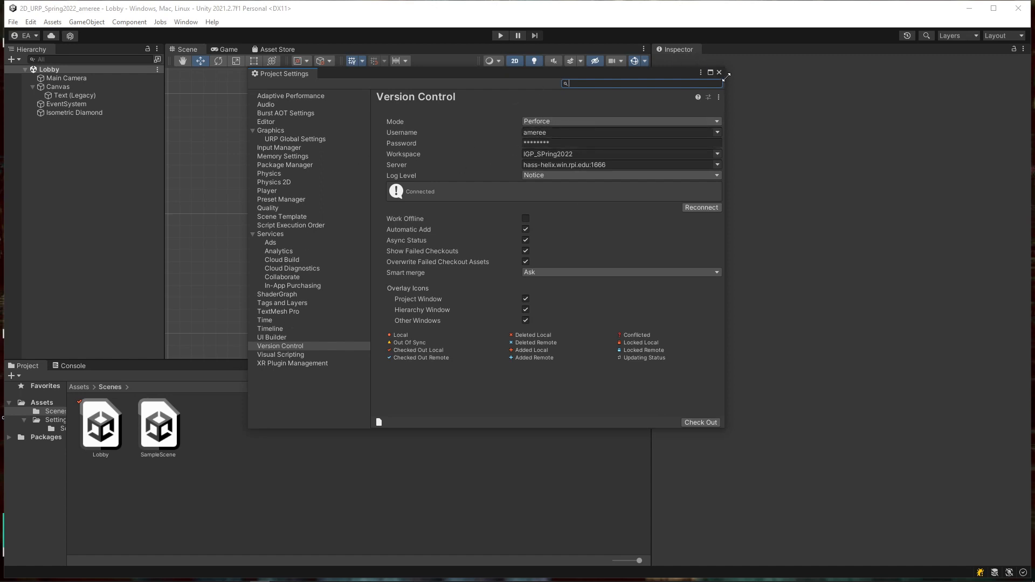
{"action": "left_click", "coordinate": [719, 72]}
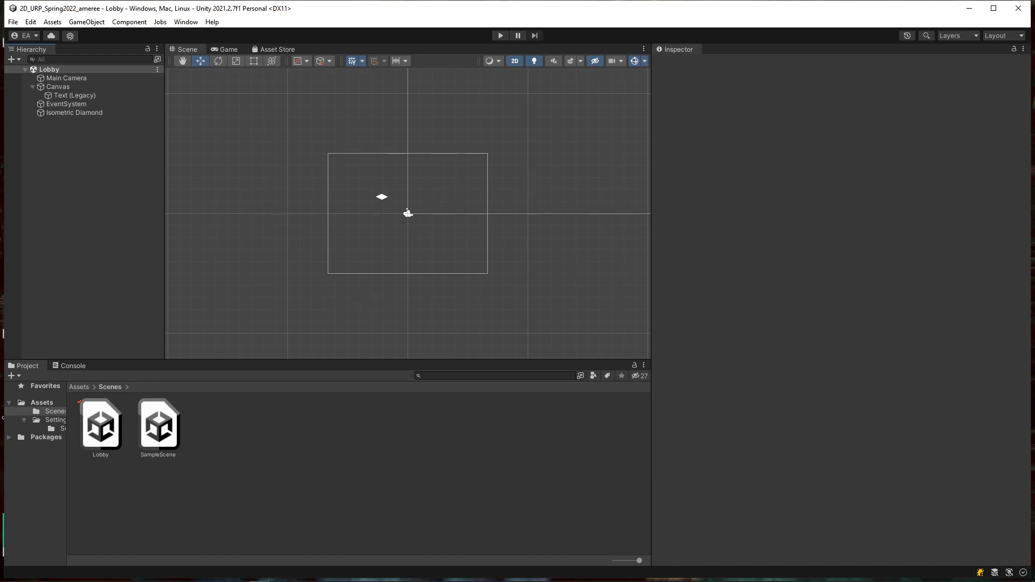
Step: Import TMP Essentials with Check Out allowed, then browse the new TextMesh Pro folder's subfolders
{"action": "left_click_drag", "start_coordinate": [1034, 494], "coordinate": [446, 181]}
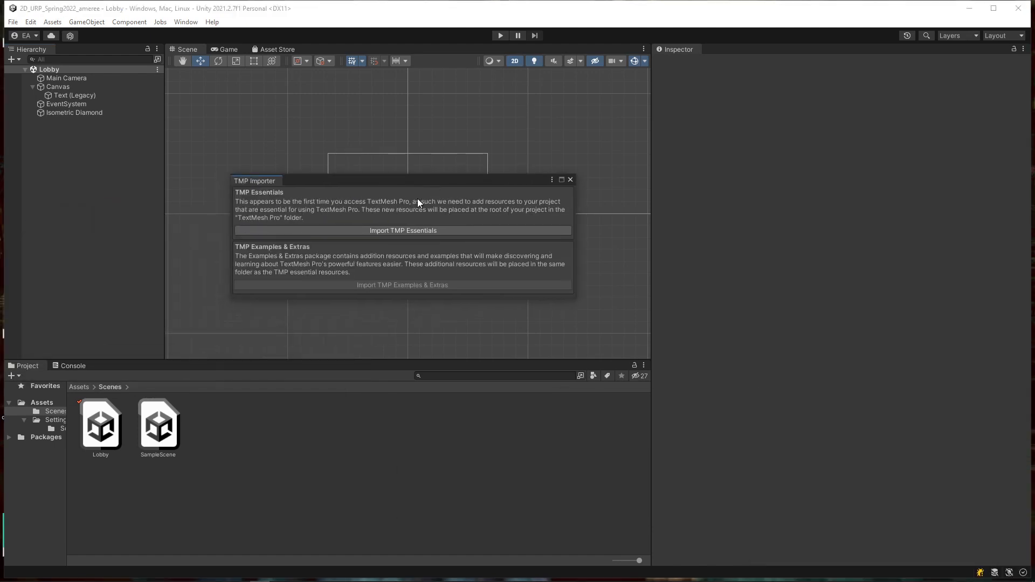
{"action": "left_click", "coordinate": [390, 231]}
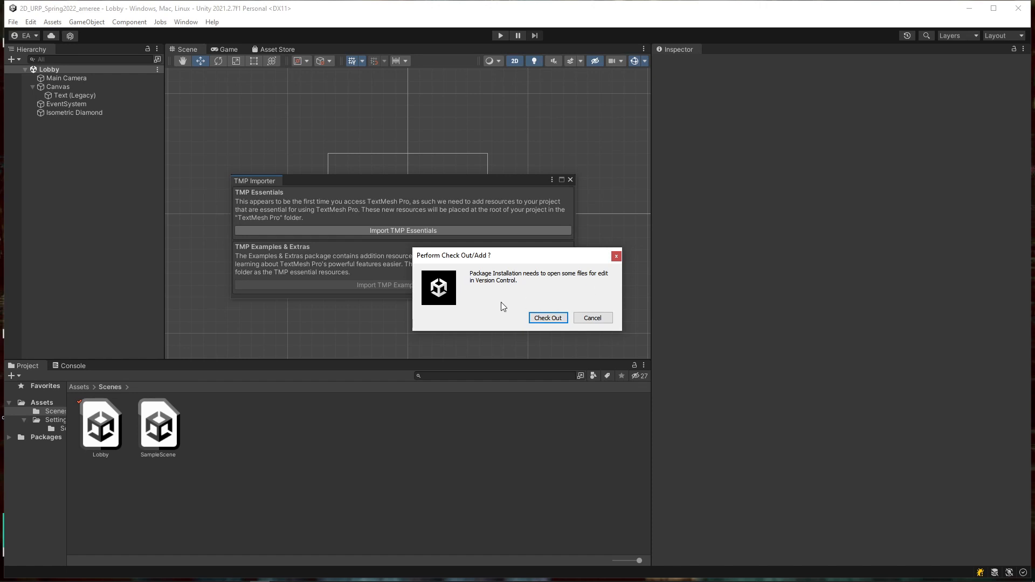
{"action": "left_click", "coordinate": [558, 318]}
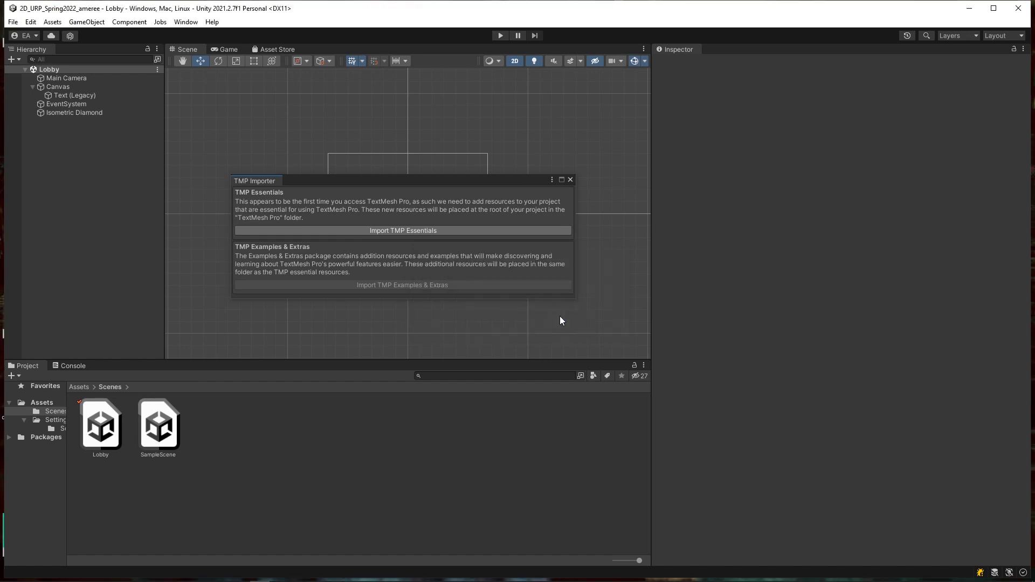
{"action": "left_click", "coordinate": [339, 231]}
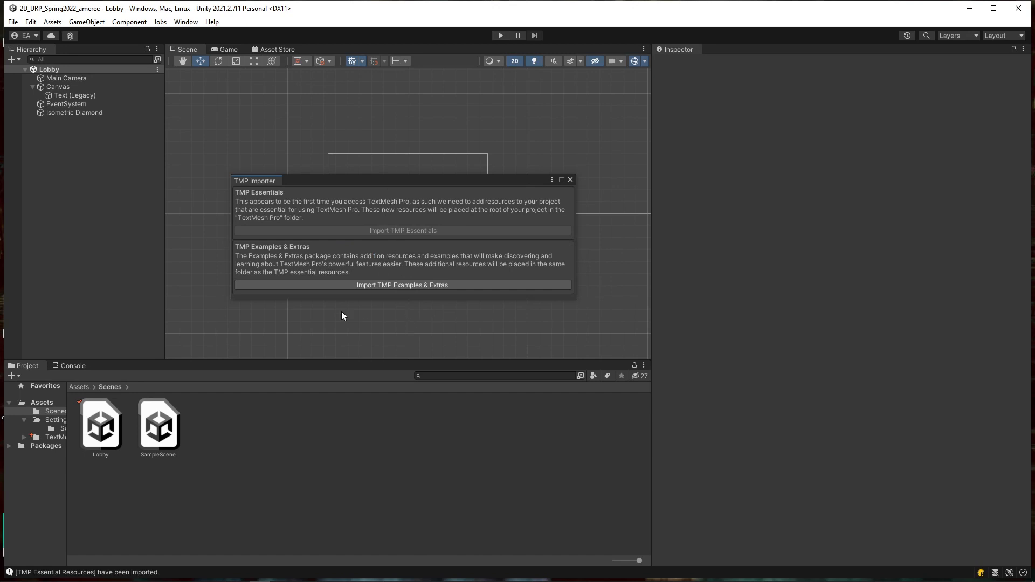
{"action": "left_click", "coordinate": [570, 181]}
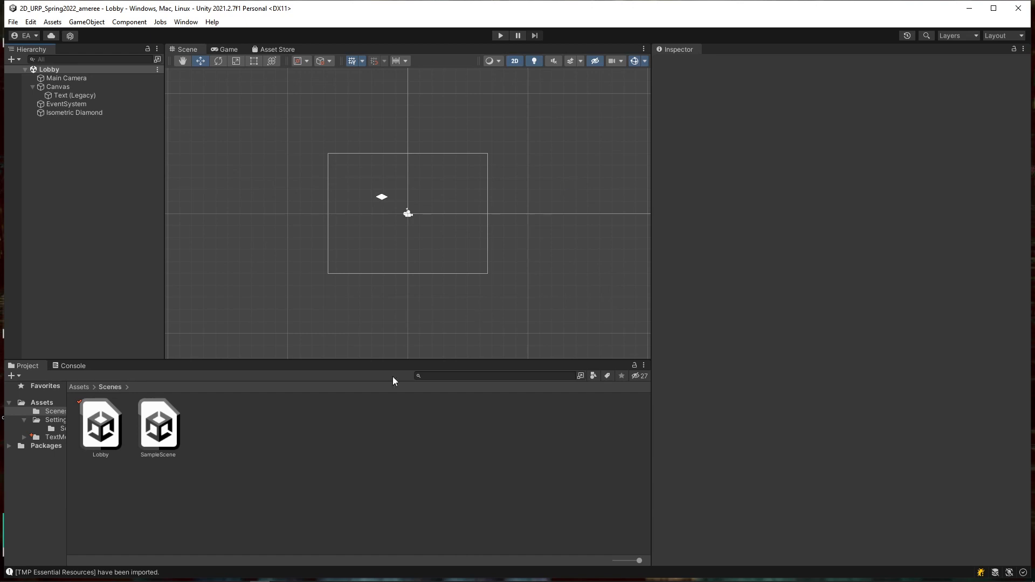
{"action": "left_click", "coordinate": [24, 437]}
{"action": "left_click", "coordinate": [49, 437]}
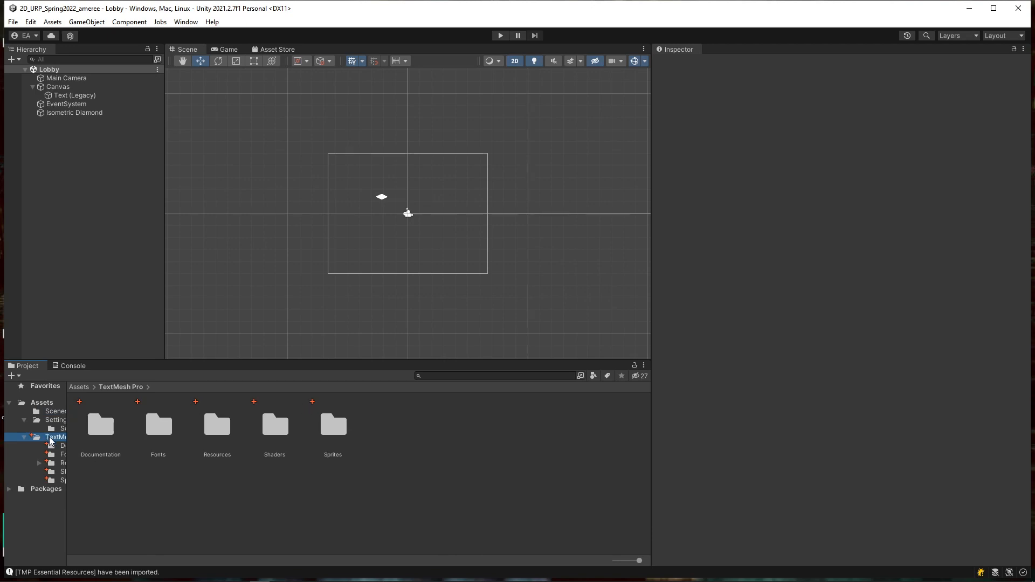
Step: Submit the Assets folder to Perforce with the description 'added the textmeshpro essentials'
{"action": "right_click", "coordinate": [45, 405]}
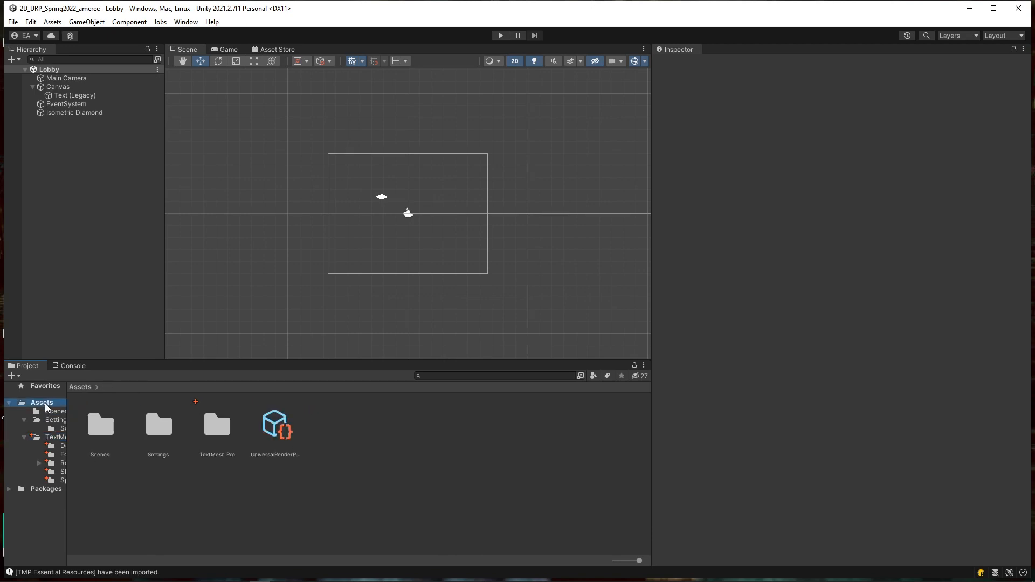
{"action": "mouse_move", "coordinate": [144, 123]}
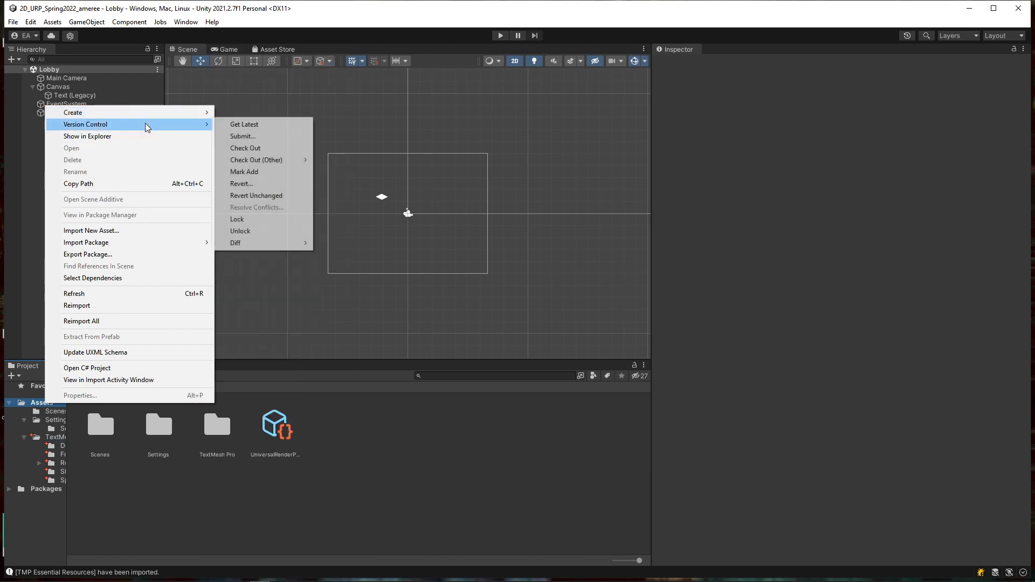
{"action": "left_click", "coordinate": [277, 140]}
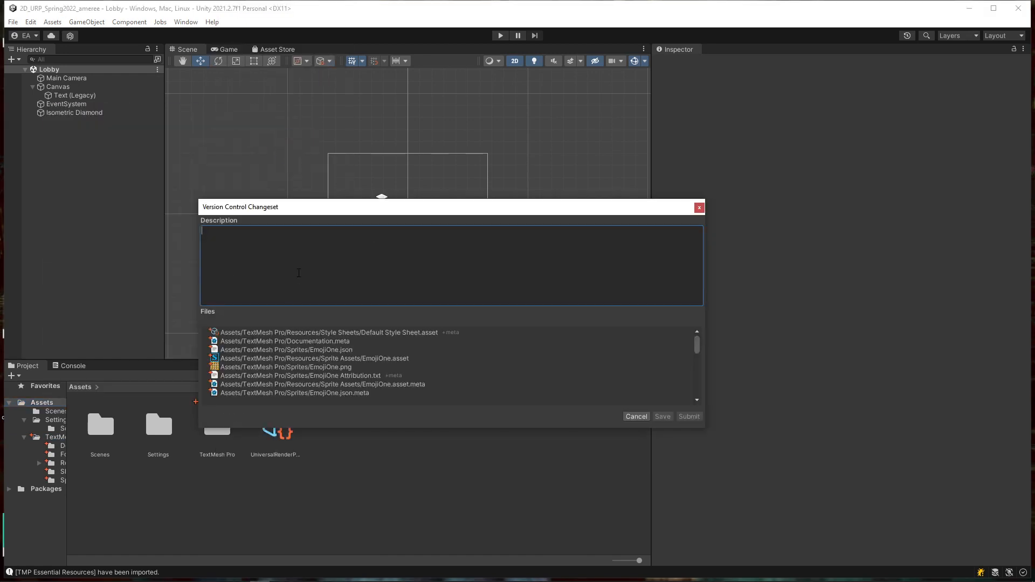
{"action": "type", "text": "added the textmeshpro"}
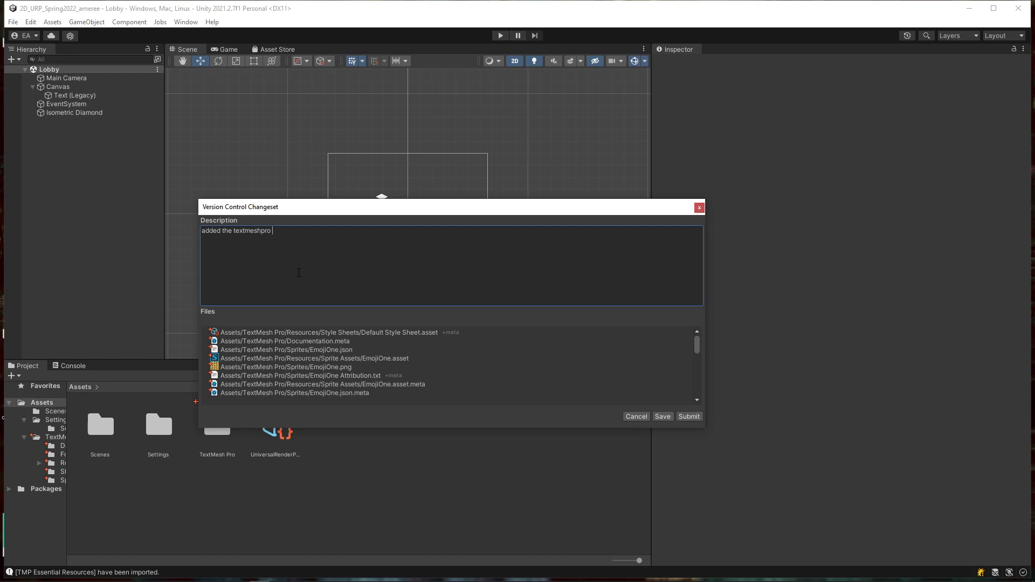
{"action": "type", "text": " essests"}
{"action": "left_click", "coordinate": [689, 416]}
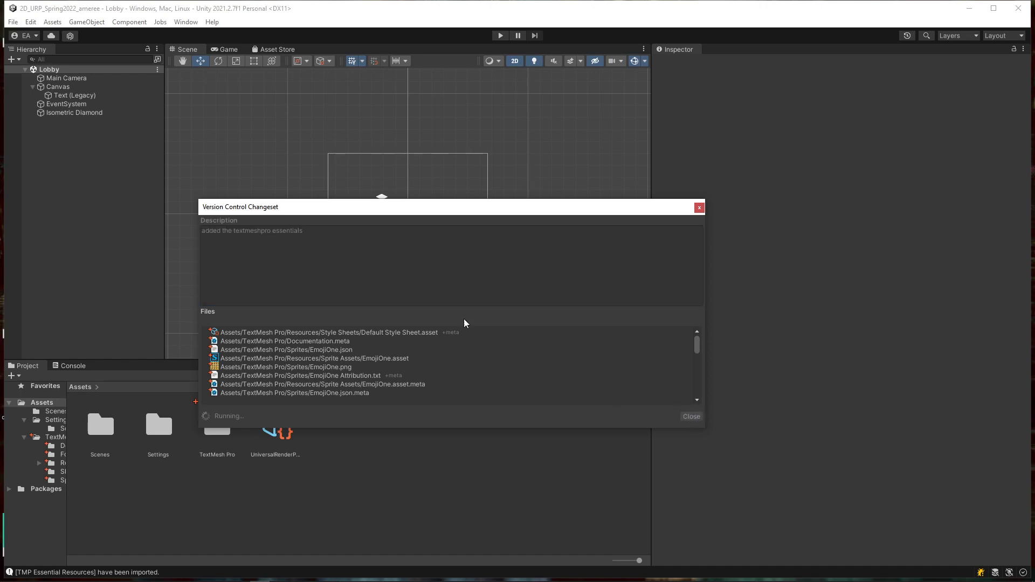